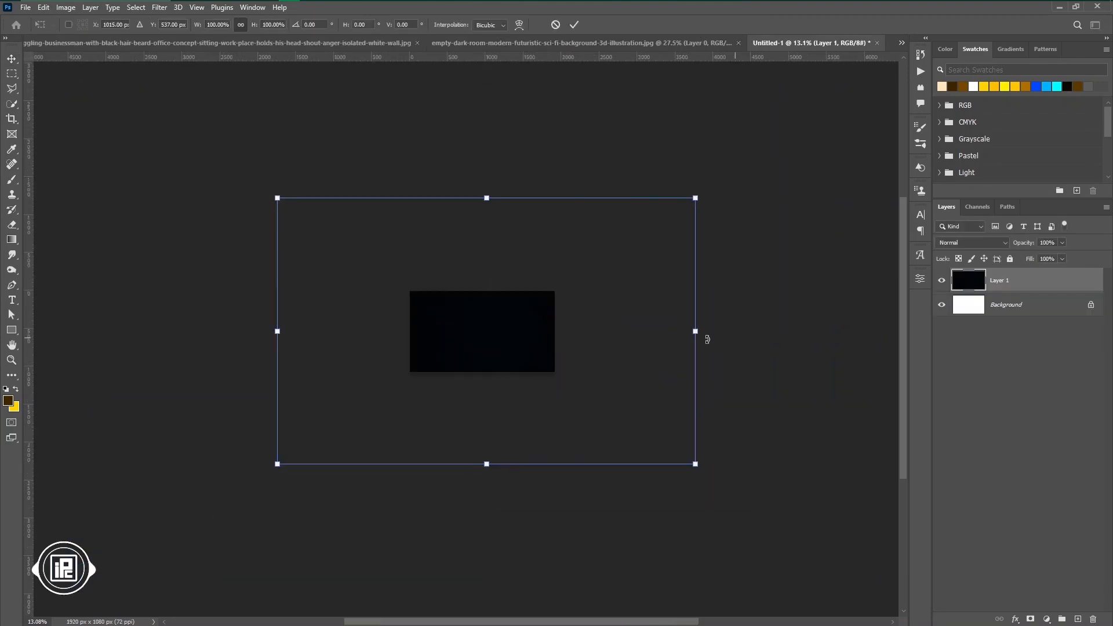
- Scale down the dark sci-fi room background layer to fit the canvas
drag(695, 333, 555, 334)
drag(277, 334, 410, 334)
click(574, 25)
scroll(507, 372, up, 7)
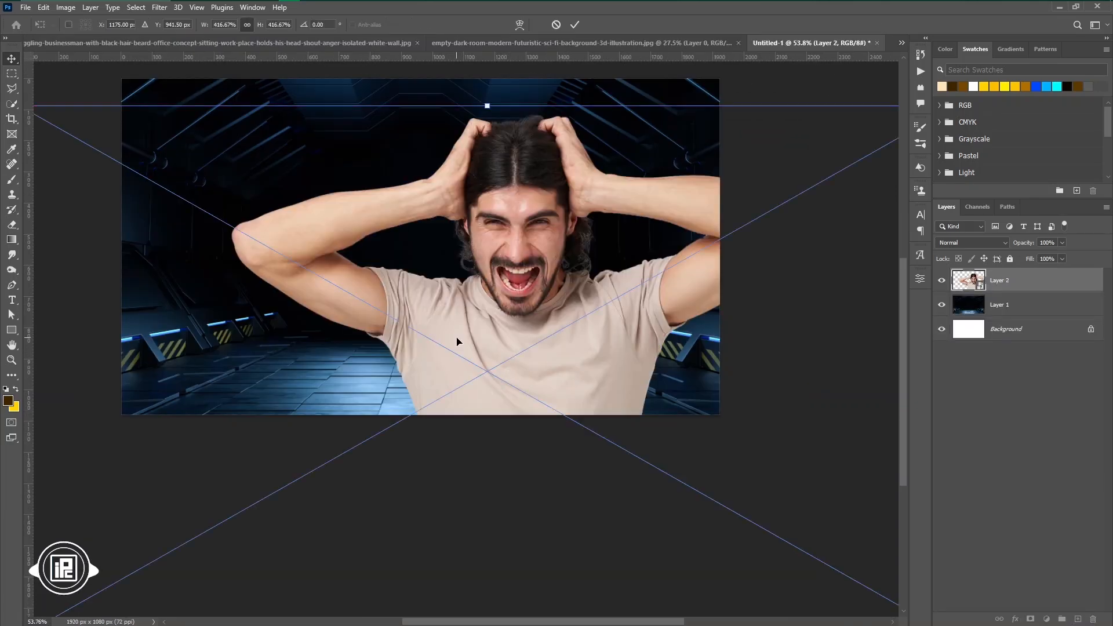
- Resize and position the man cutout so that he is centred and the table spans the canvas width
drag(487, 105, 487, 238)
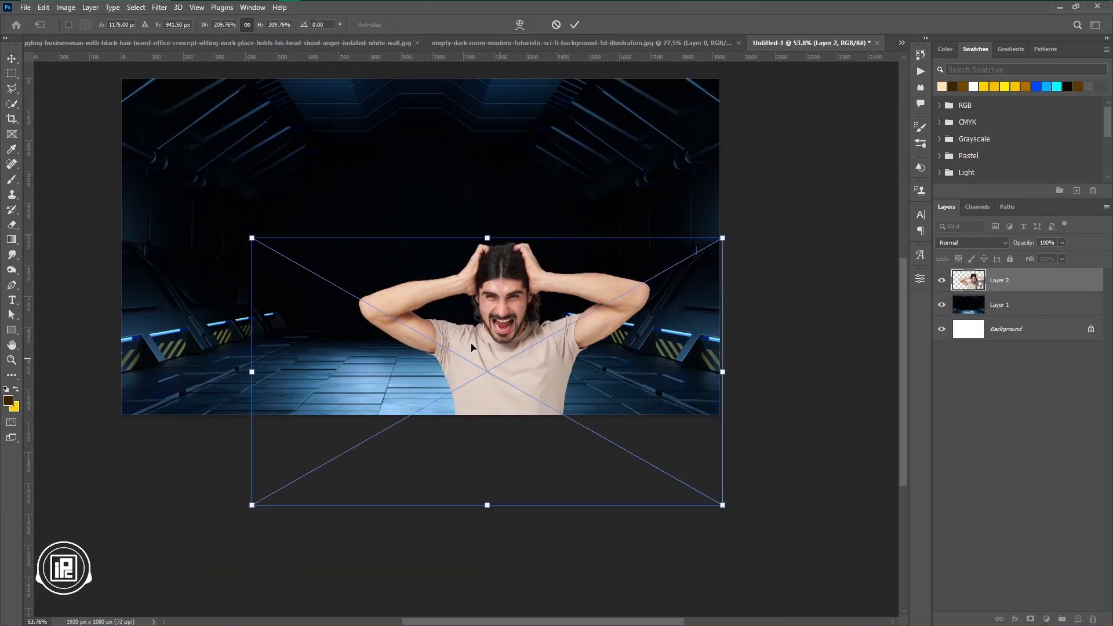
drag(500, 363, 370, 271)
drag(592, 281, 720, 281)
drag(632, 359, 632, 344)
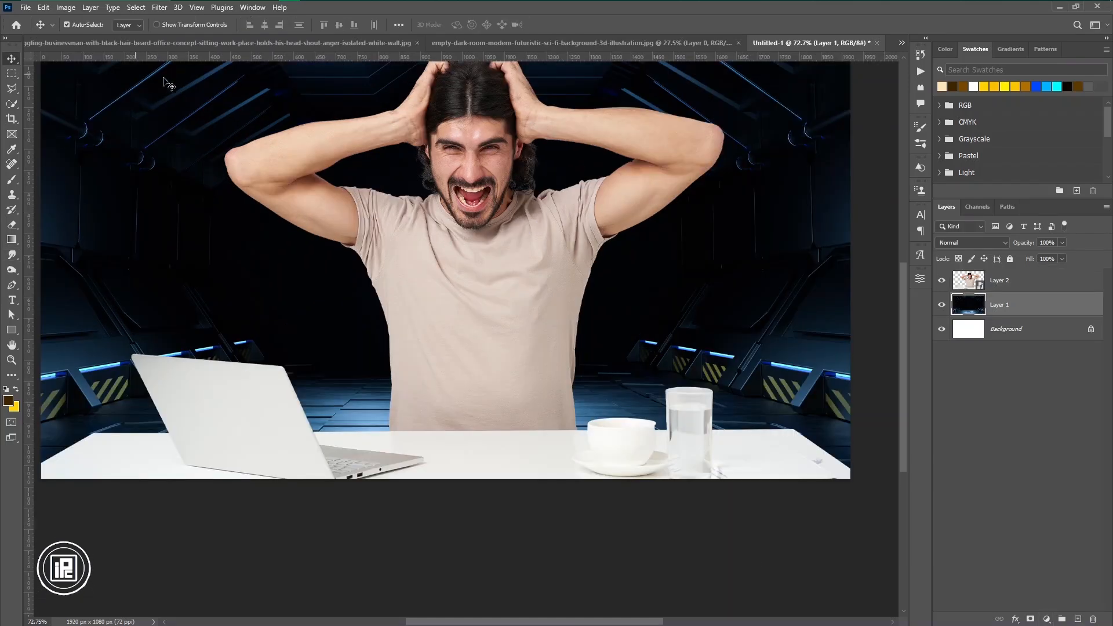
- Convert the room background layer to a smart object and apply a Gaussian Blur with a 10-pixel radius
right_click(1013, 305)
click(939, 301)
click(159, 7)
mouse_move(174, 156)
click(343, 200)
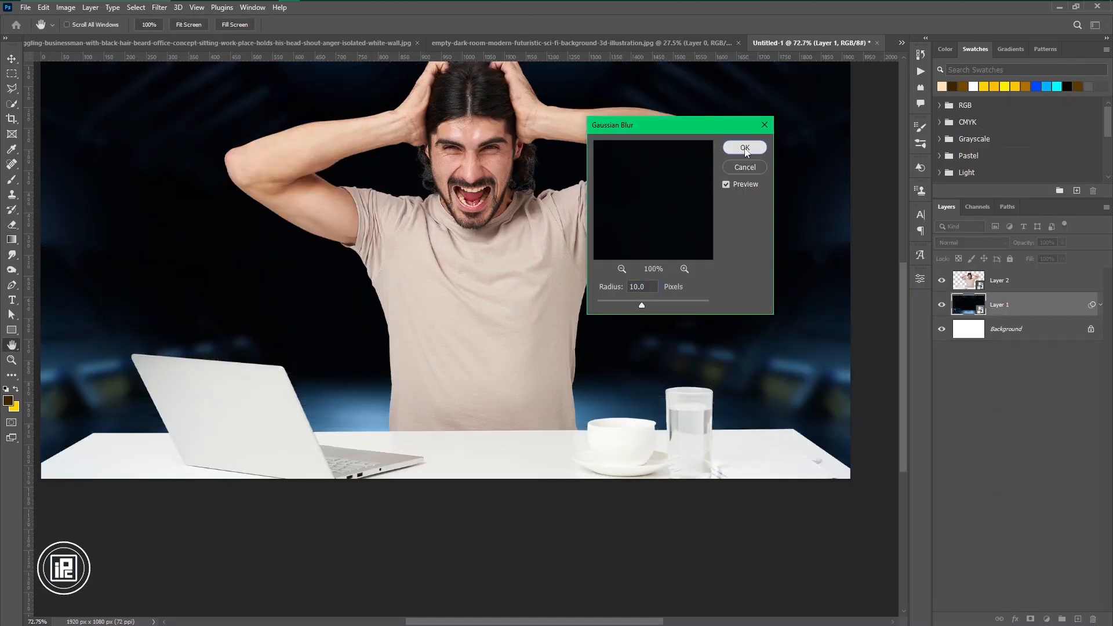
click(746, 151)
scroll(500, 382, down, 5)
scroll(500, 383, up, 4)
click(1101, 304)
scroll(510, 203, up, 8)
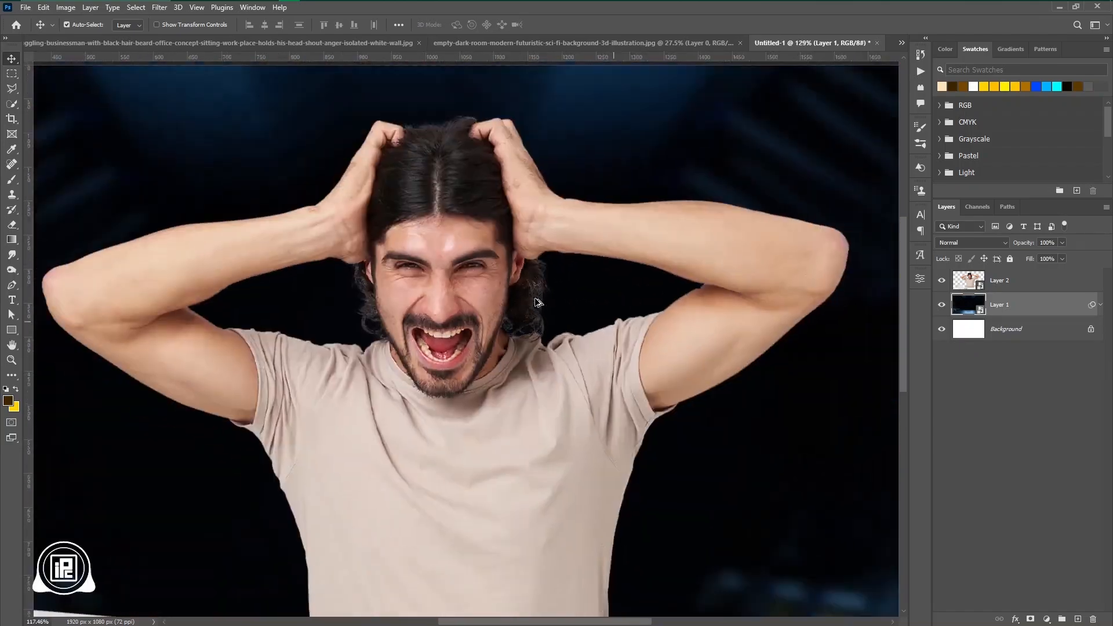
- Duplicate the man's layer as a rasterized copy and hide the original layer
scroll(535, 302, down, 5)
click(507, 338)
key(ctrl+t)
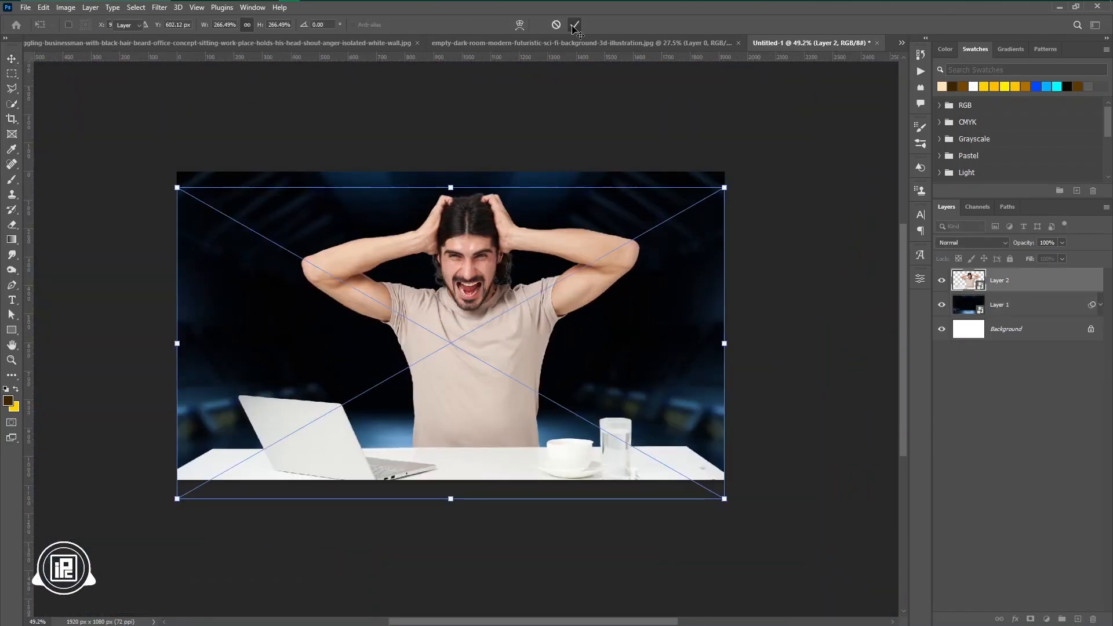
click(575, 26)
key(ctrl+j)
click(941, 305)
- Shrink the man copy slightly and centre it with the table against the canvas's lower edge
scroll(586, 481, up, 3)
scroll(580, 477, up, 3)
mouse_move(553, 492)
mouse_down()
mouse_move(554, 472)
mouse_move(554, 486)
mouse_up()
key(ctrl+t)
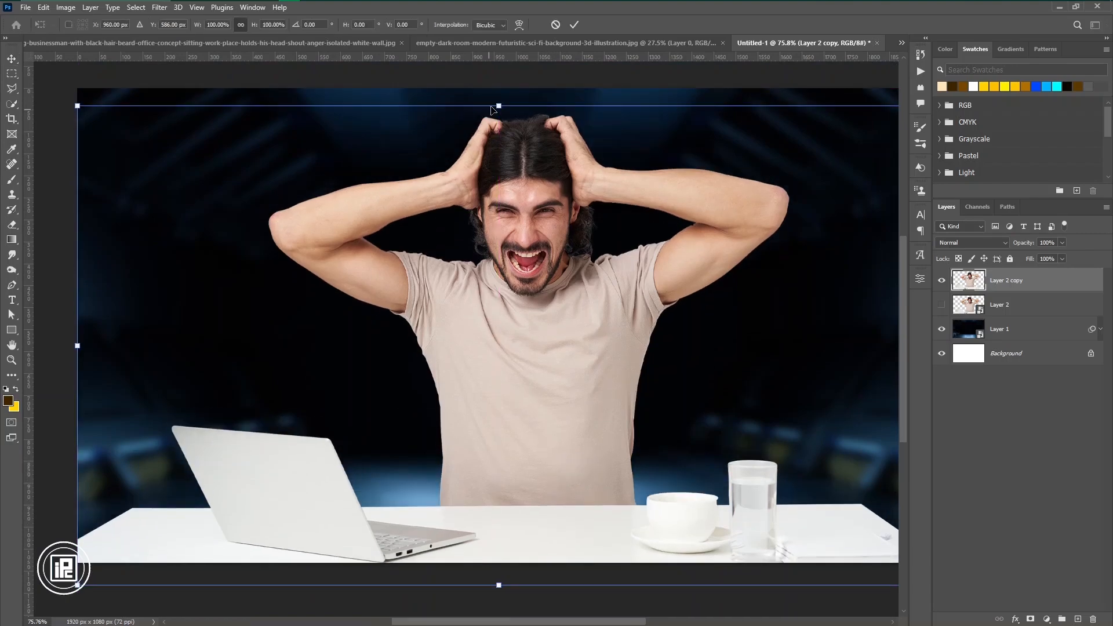
drag(499, 106, 498, 150)
scroll(487, 358, down, 2)
click(575, 25)
drag(543, 380, 528, 368)
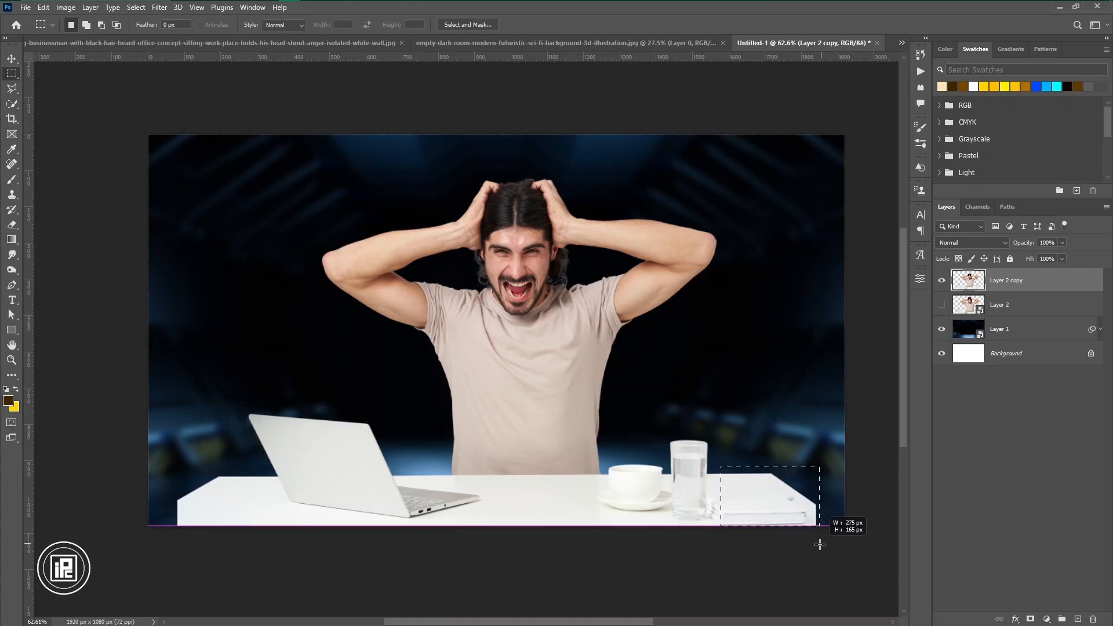
- Stretch the selected right end of the table to the canvas edge with Content-Aware Scale
click(44, 7)
click(70, 220)
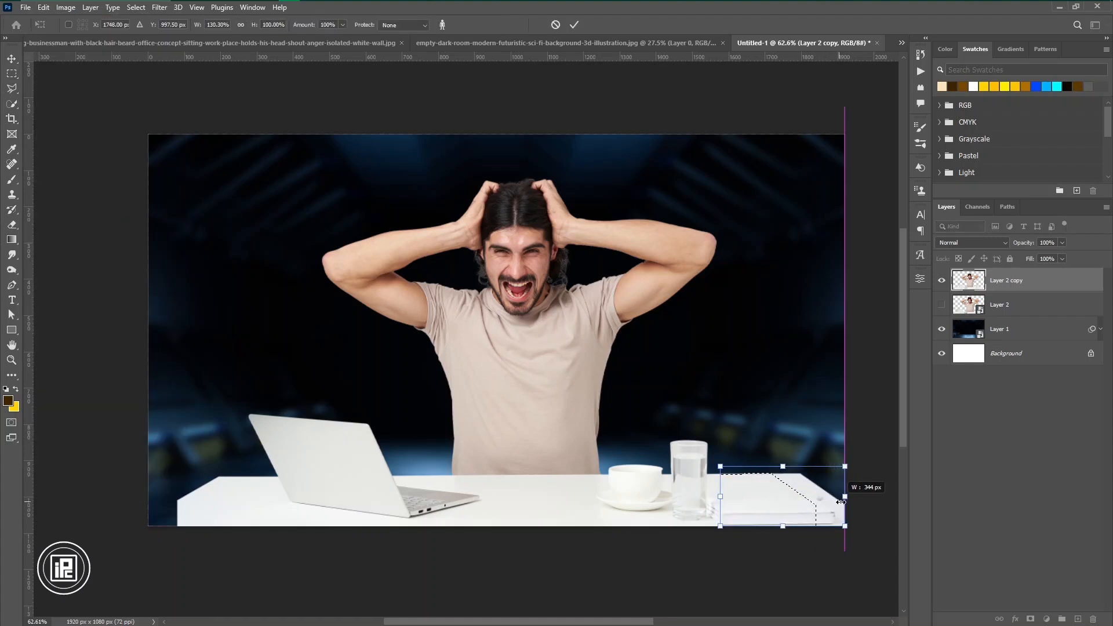
click(44, 7)
click(77, 227)
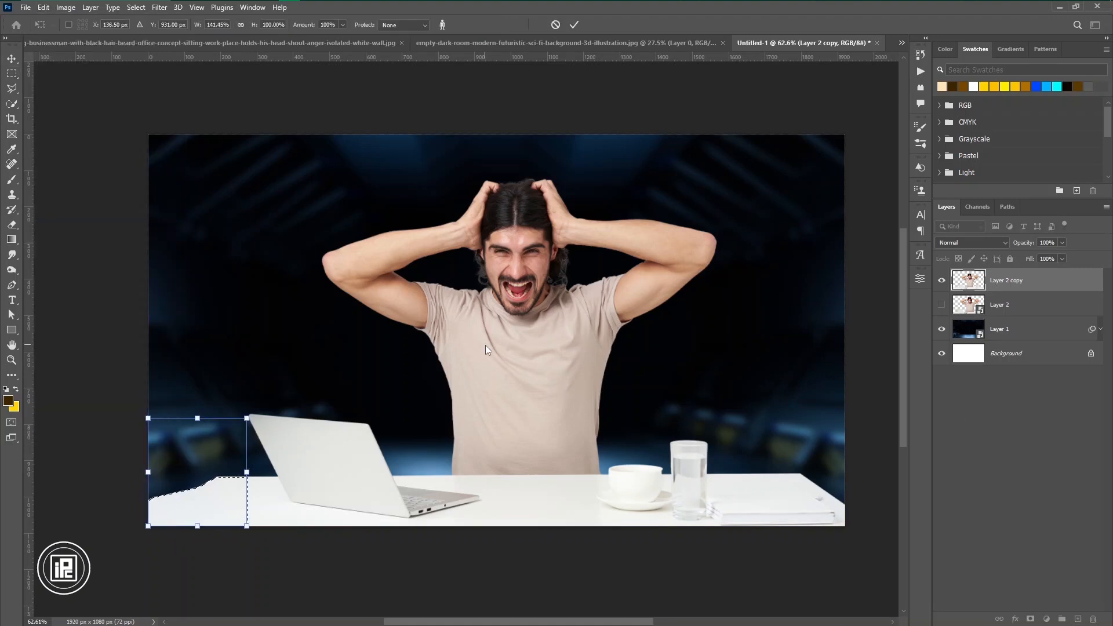
click(555, 26)
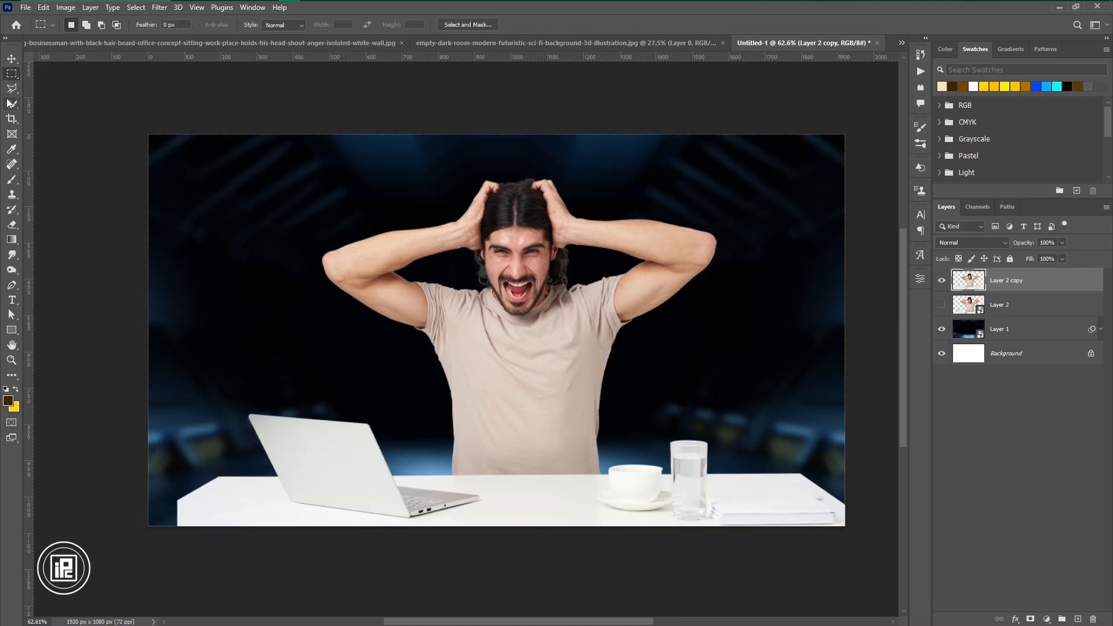
- Lasso the table's left end and stretch it to the canvas edge with Content-Aware Scale, leaving nothing selected
drag(168, 524, 188, 461)
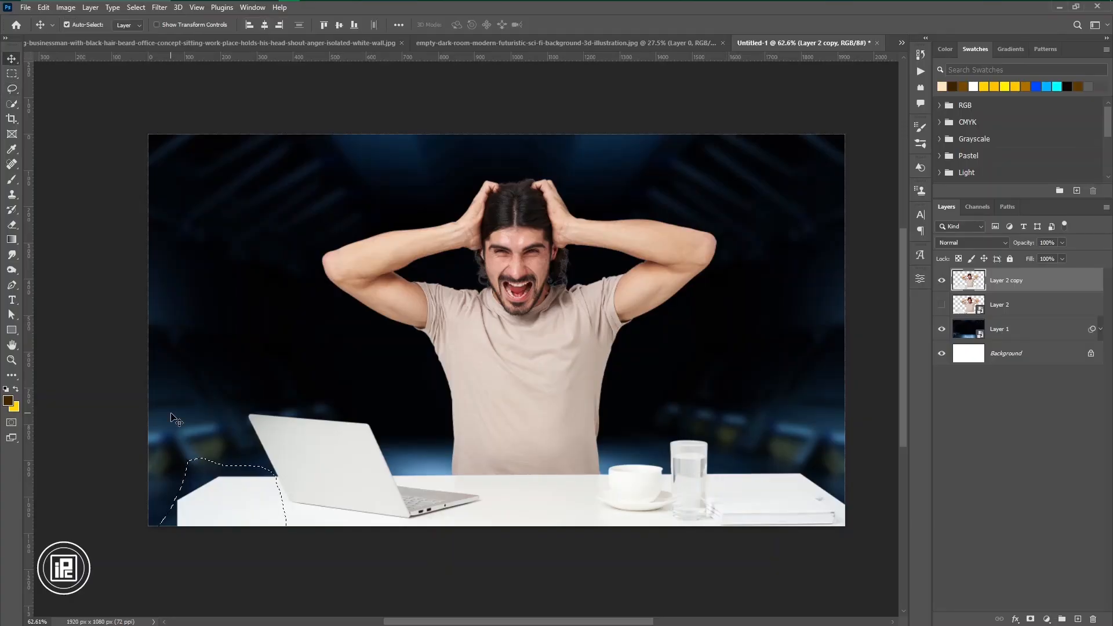
click(43, 7)
click(77, 227)
drag(177, 492, 149, 492)
key(Return)
scroll(673, 566, down, 1)
key(ctrl+d)
- Add a text layer reading "time waste media" on the canvas
key(t)
click(269, 258)
text(time waste media)
click(554, 25)
- Enlarge the title text and position it across the canvas at the height of the man's head
key(v)
key(ctrl+t)
drag(365, 261, 763, 314)
drag(558, 276, 595, 272)
drag(254, 264, 206, 265)
drag(264, 264, 221, 239)
key(Return)
- Set the title text's font to Impact Regular
click(920, 215)
click(852, 231)
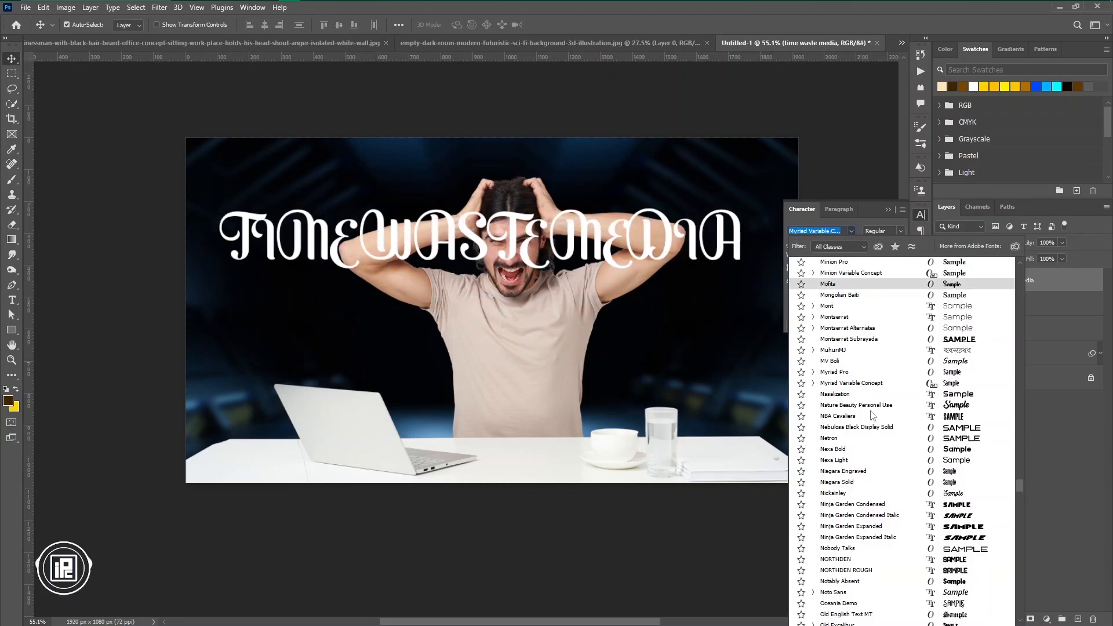
scroll(876, 423, up, 20)
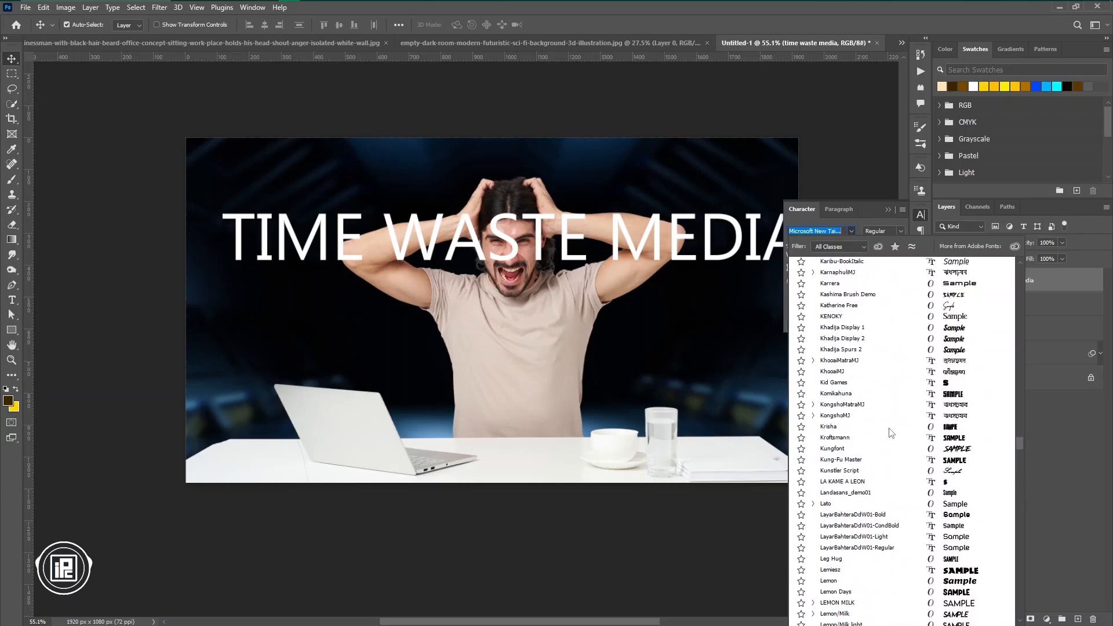
text(Impact)
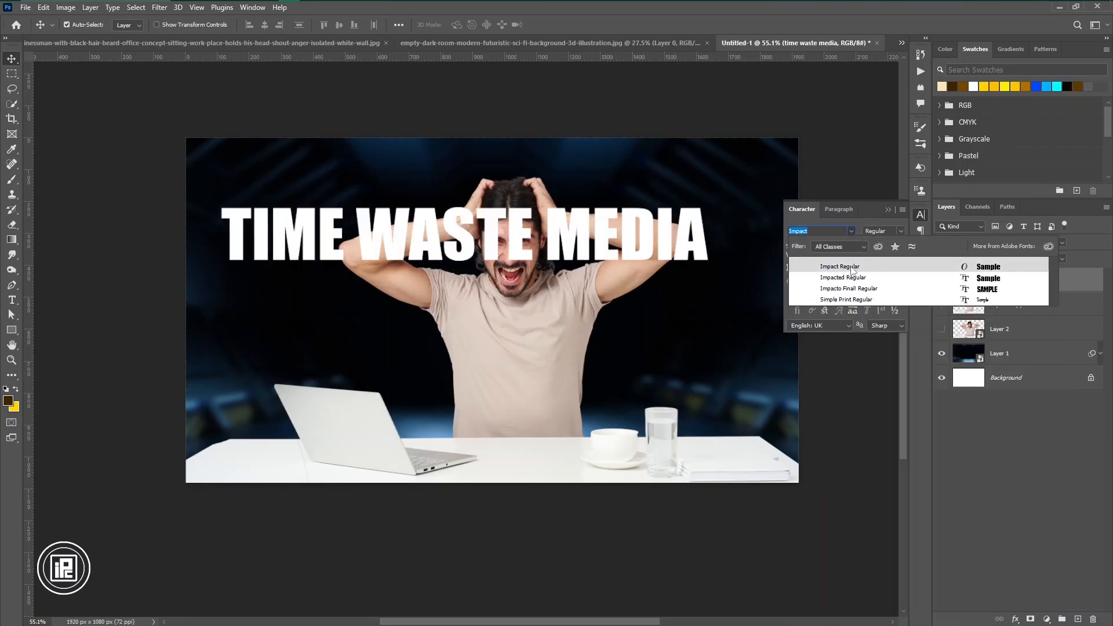
click(855, 269)
- Place the title layer behind the man, then enlarge it and move it towards the canvas's upper edge
drag(1045, 280, 1046, 323)
drag(1046, 323, 1046, 317)
drag(718, 222, 718, 182)
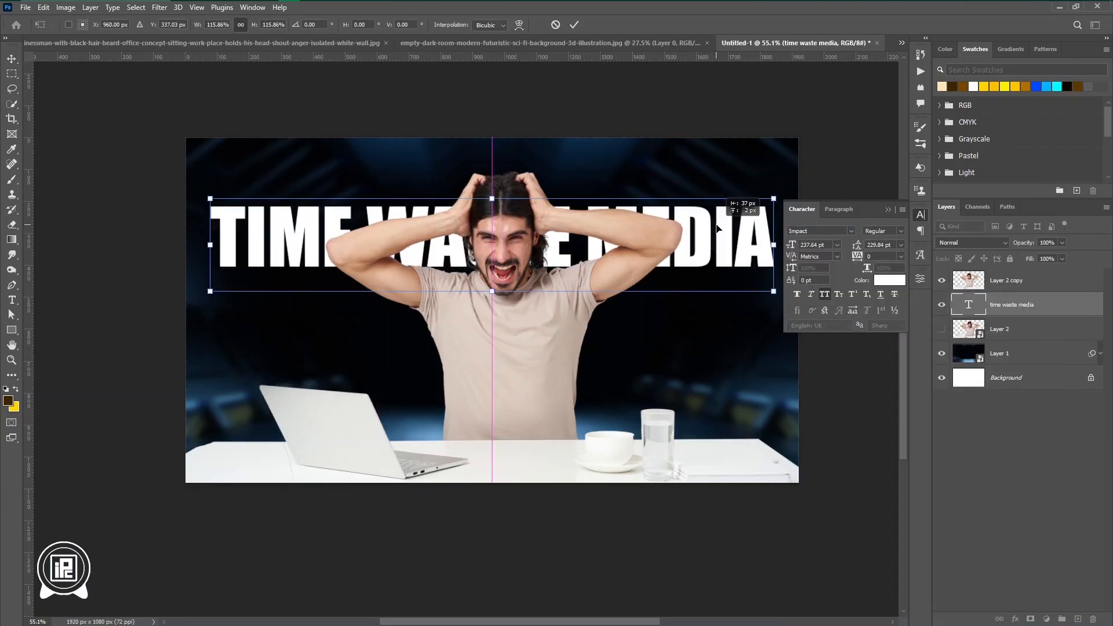
key(Return)
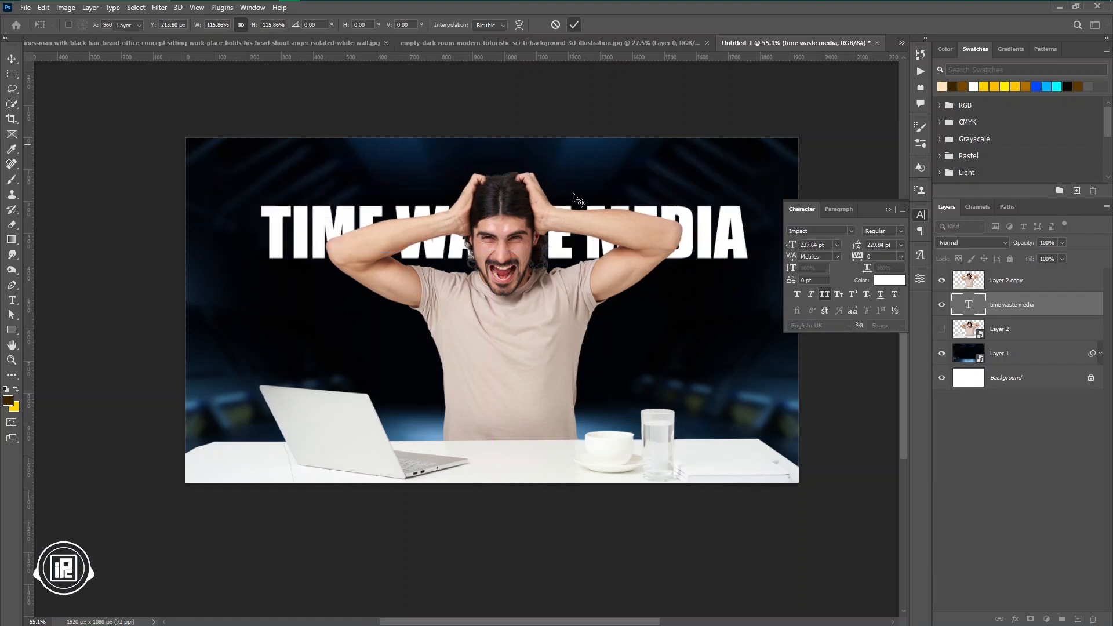
scroll(588, 247, down, 2)
- Warp the title text into an upward arch over the man's head
click(160, 8)
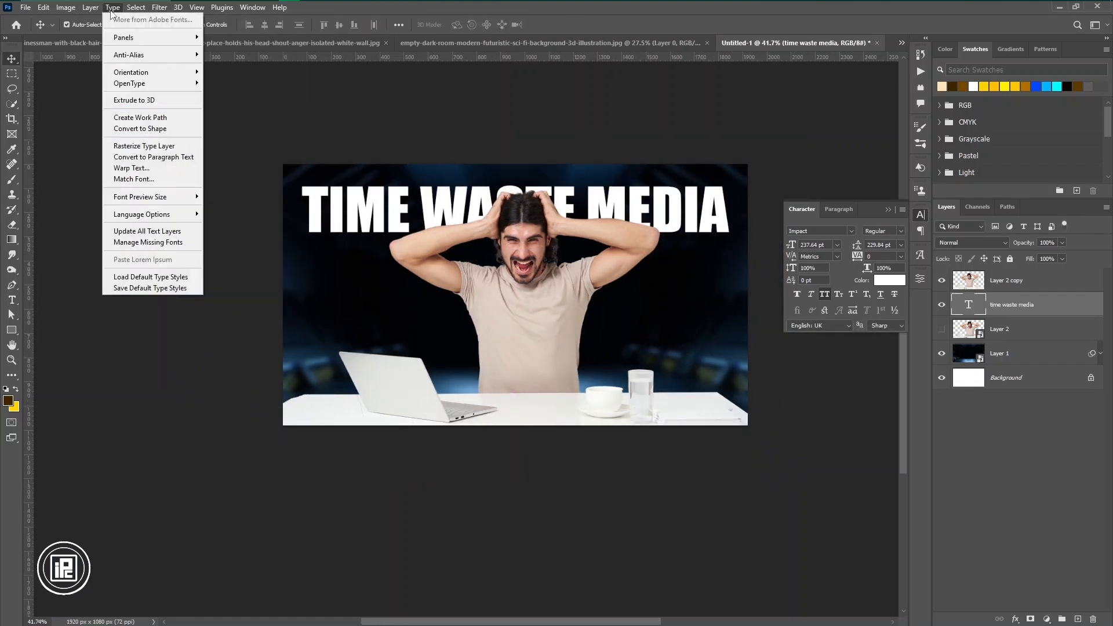
click(694, 221)
key(ctrl+t)
click(519, 25)
drag(516, 181, 515, 139)
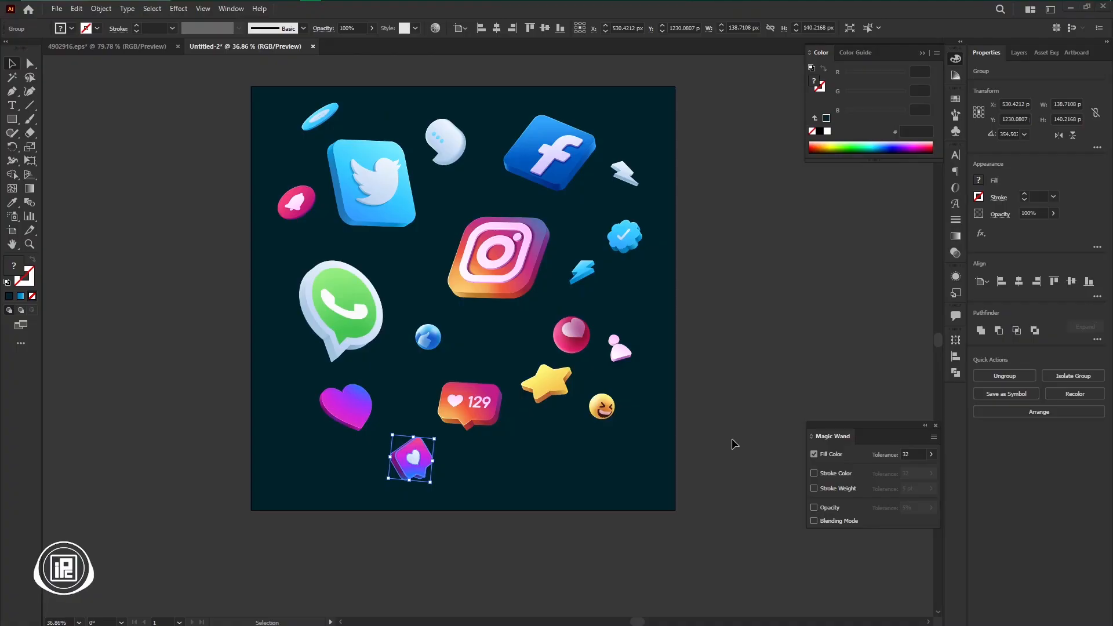
- Bring the Instagram icon from the Illustrator artboard into the Photoshop design, scaled and placed beside the man above the notebook
click(510, 261)
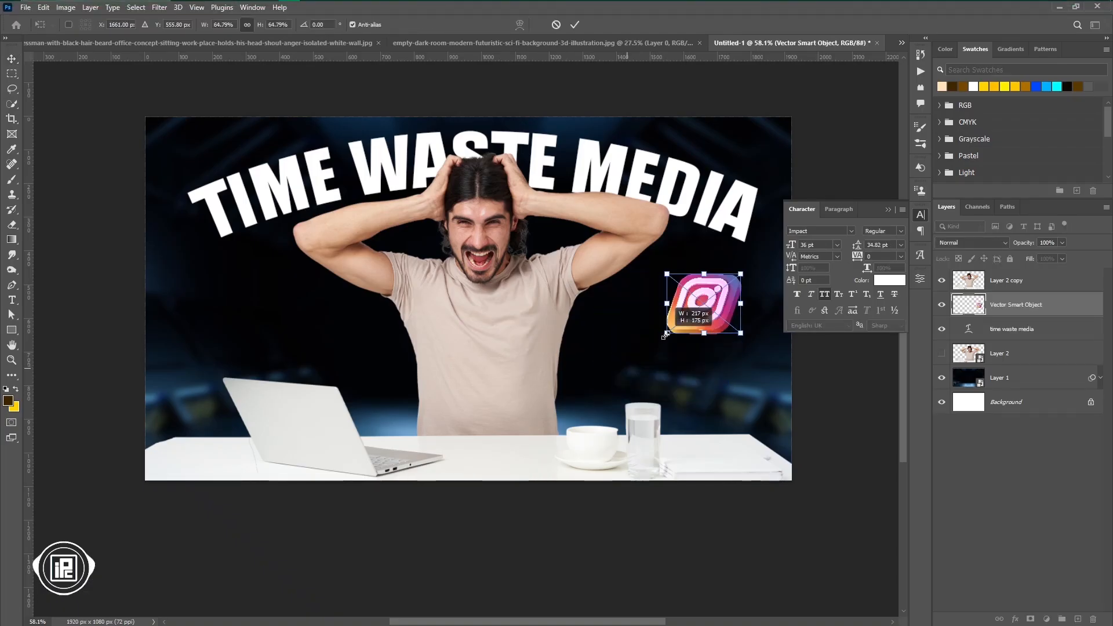
drag(704, 307, 763, 379)
click(575, 25)
- Duplicate the Instagram icon to the canvas's upper-left area, flip it horizontally and shrink it
alt+drag(720, 341, 243, 203)
key(ctrl+t)
right_click(236, 194)
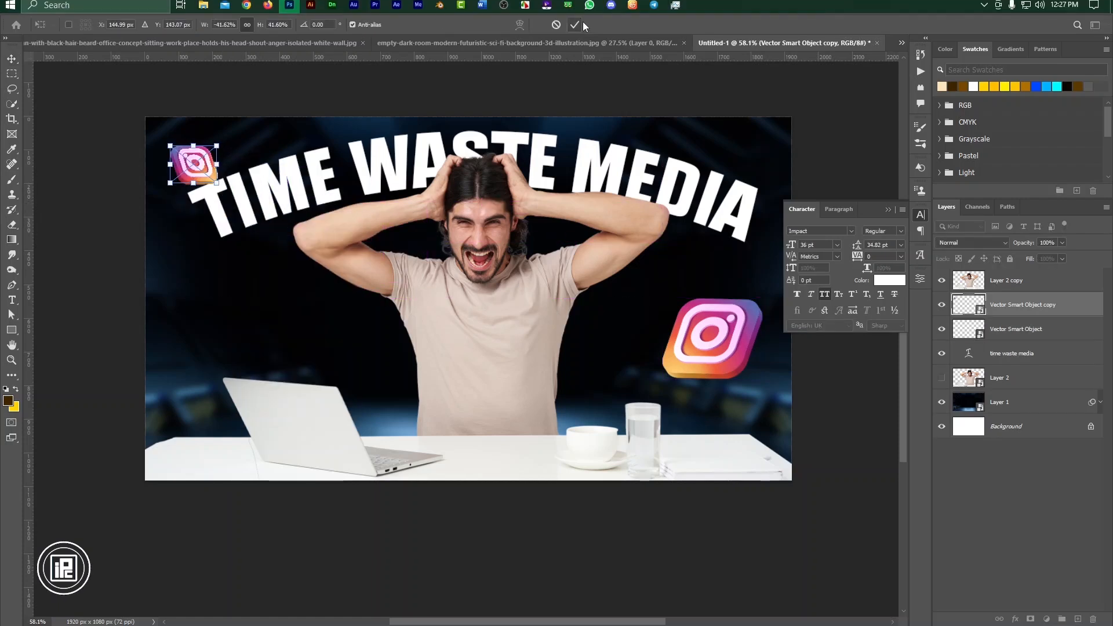
click(574, 24)
- Add a smaller Instagram icon at the table's left end and arrange the icon layers, with the upper-left icon behind the title
alt+drag(194, 164, 193, 435)
drag(1029, 284, 1030, 364)
click(200, 444)
drag(1029, 305, 1029, 389)
click(193, 447)
key(ctrl+t)
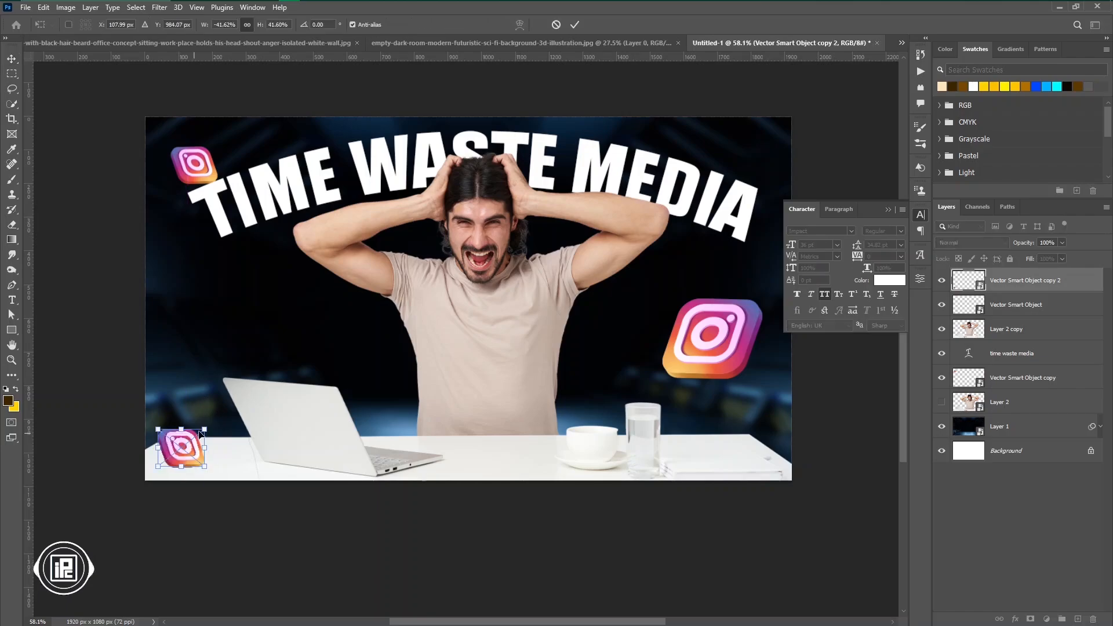
click(575, 24)
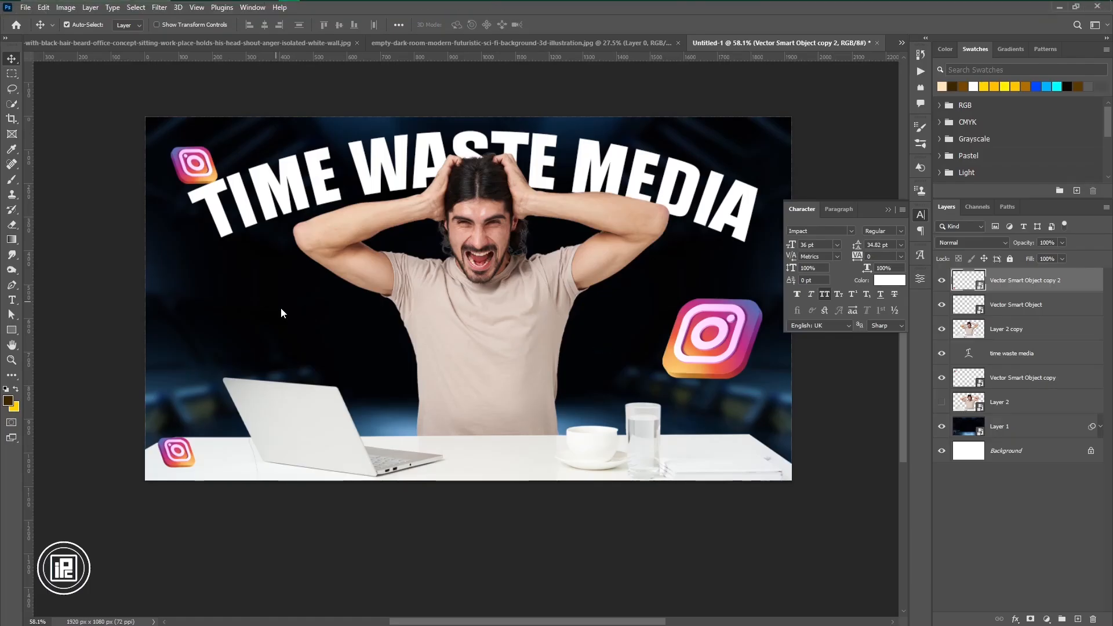
- Place a large Facebook icon above the laptop, between the canvas's left edge and the man
drag(281, 308, 276, 303)
drag(325, 352, 334, 332)
drag(273, 322, 245, 310)
click(575, 25)
- Duplicate the Facebook icon below the man's elbow near MEDIA, shrink it and move its layer behind the title
drag(264, 310, 700, 260)
key(ctrl+t)
drag(641, 314, 679, 250)
click(575, 24)
drag(1047, 282, 1047, 407)
- Place another Facebook icon copy behind the coffee cup and resize it
drag(696, 260, 583, 414)
key(ctrl+t)
click(574, 24)
- Add smaller Facebook icon copies above the gap between TIME and WASTE and in the canvas's top-right corner
drag(582, 413, 345, 134)
key(ctrl+t)
click(575, 24)
key(ctrl+z)
alt+drag(345, 134, 763, 143)
key(ctrl+t)
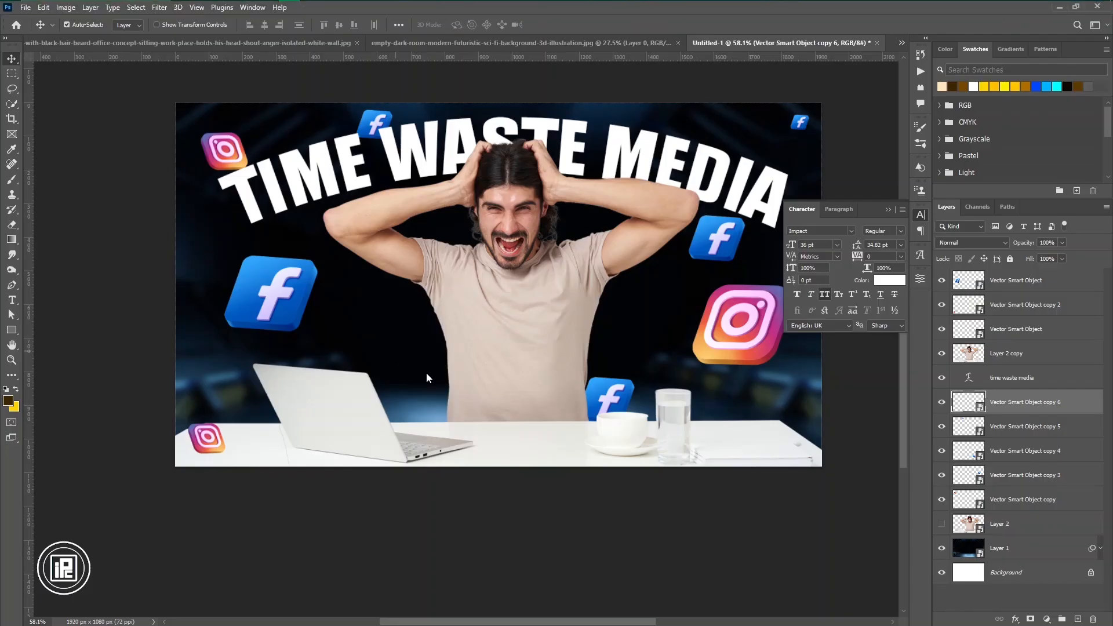
- Place a Twitter icon copy on the table's right end and move its layer to the top of the stack
drag(444, 401, 787, 439)
click(575, 24)
drag(1032, 402, 1037, 272)
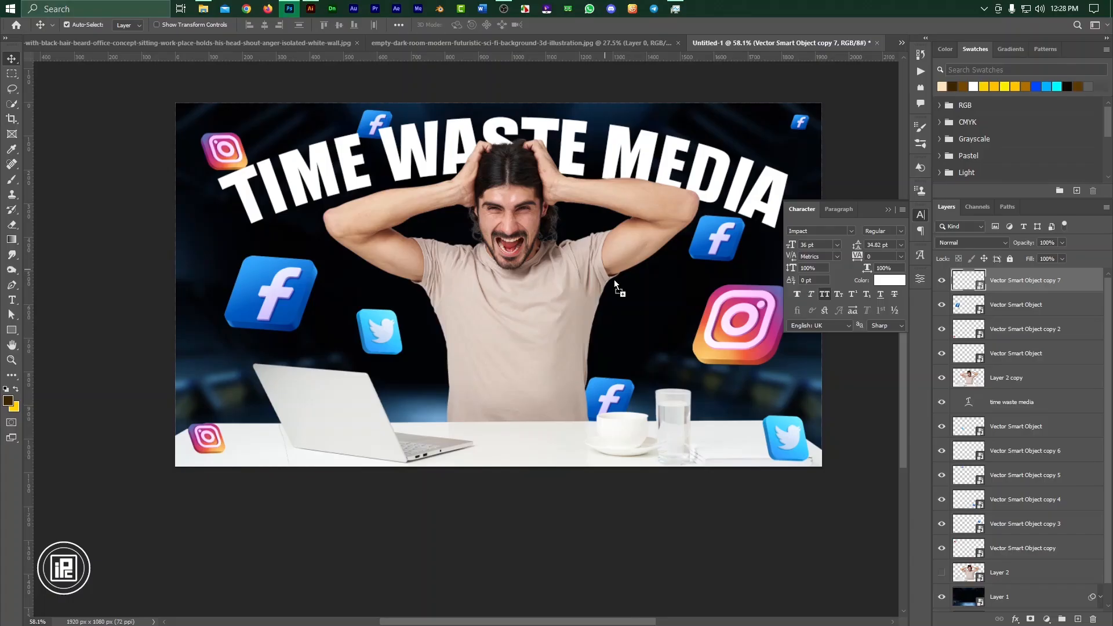
- Paste the WhatsApp icon, scale it to about 51% and place it between the man and the large Instagram icon
key(ctrl+v)
drag(683, 382, 667, 351)
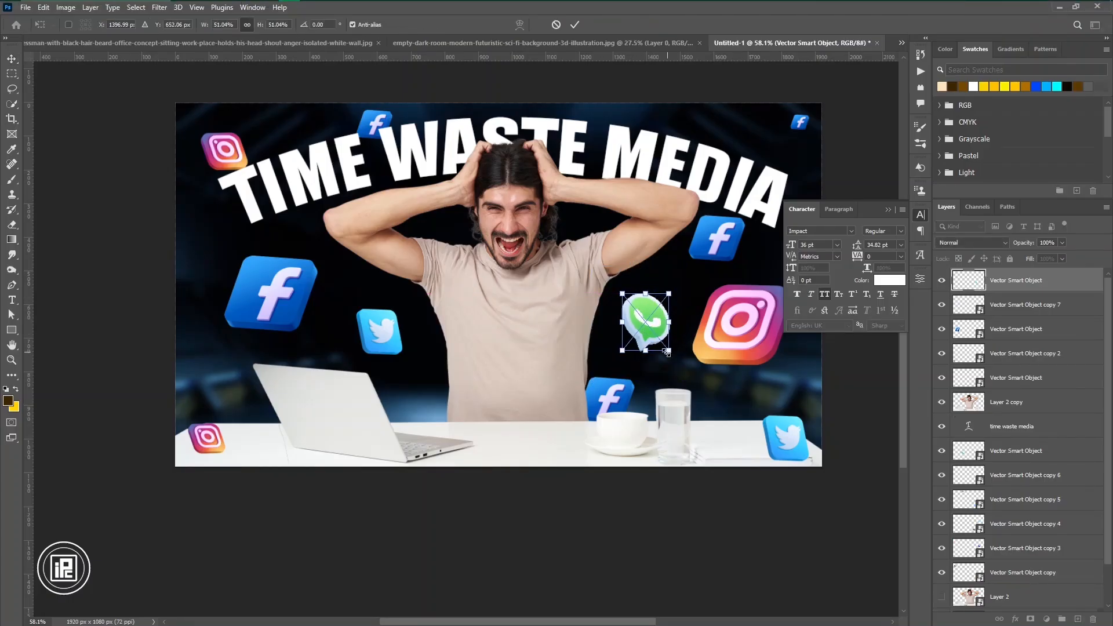
click(575, 24)
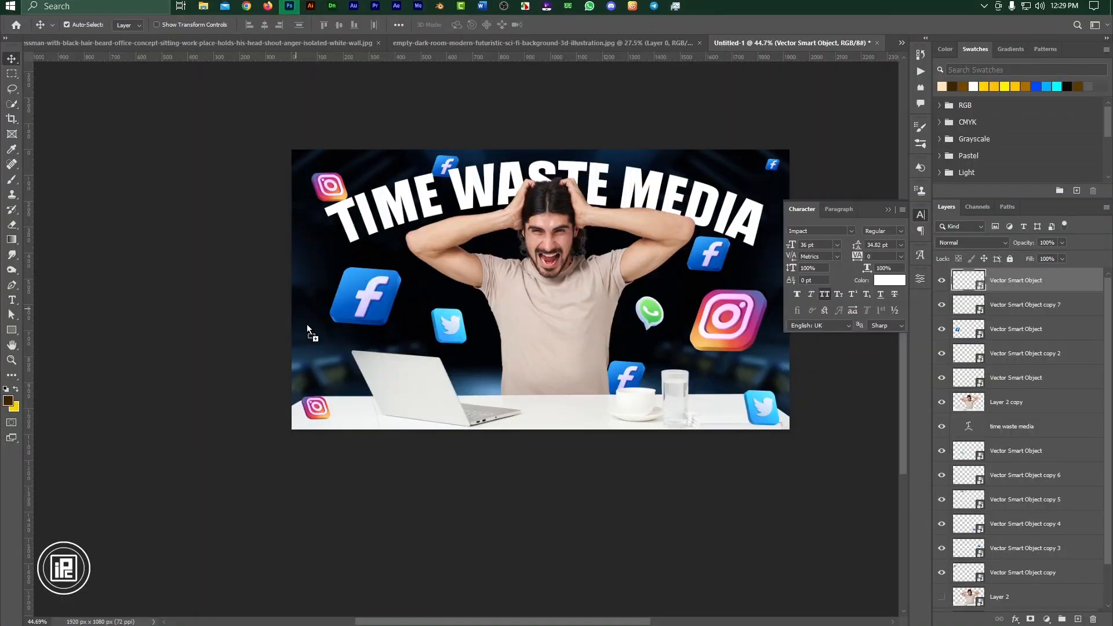
- Add small blue lightning bolts around the man and verified badges beside the laptop and above the title
key(ctrl+v)
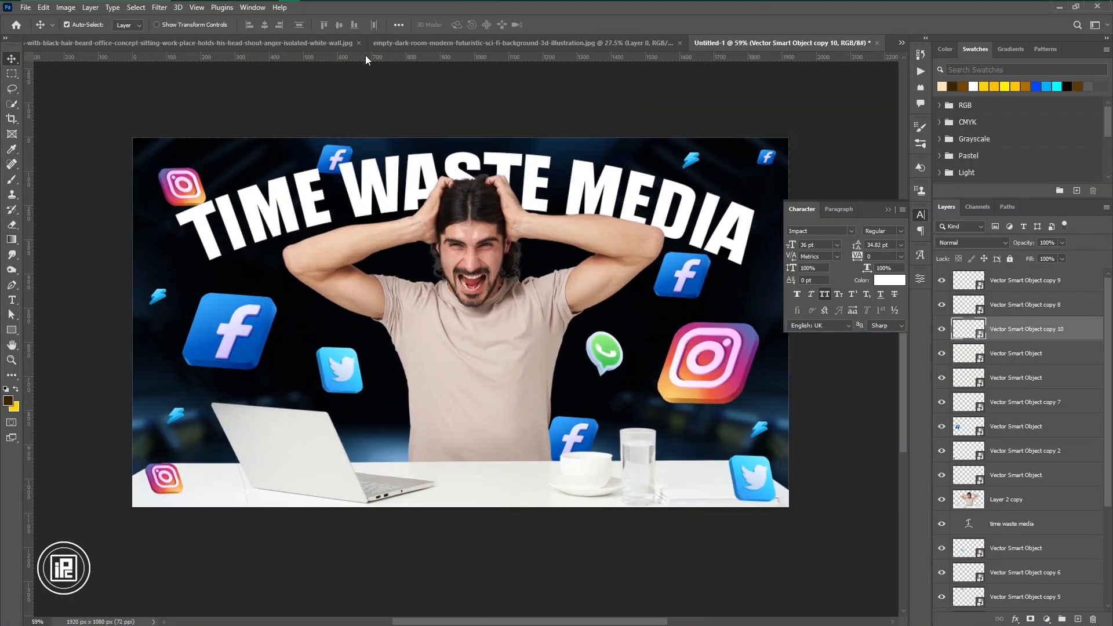
key(ctrl+v)
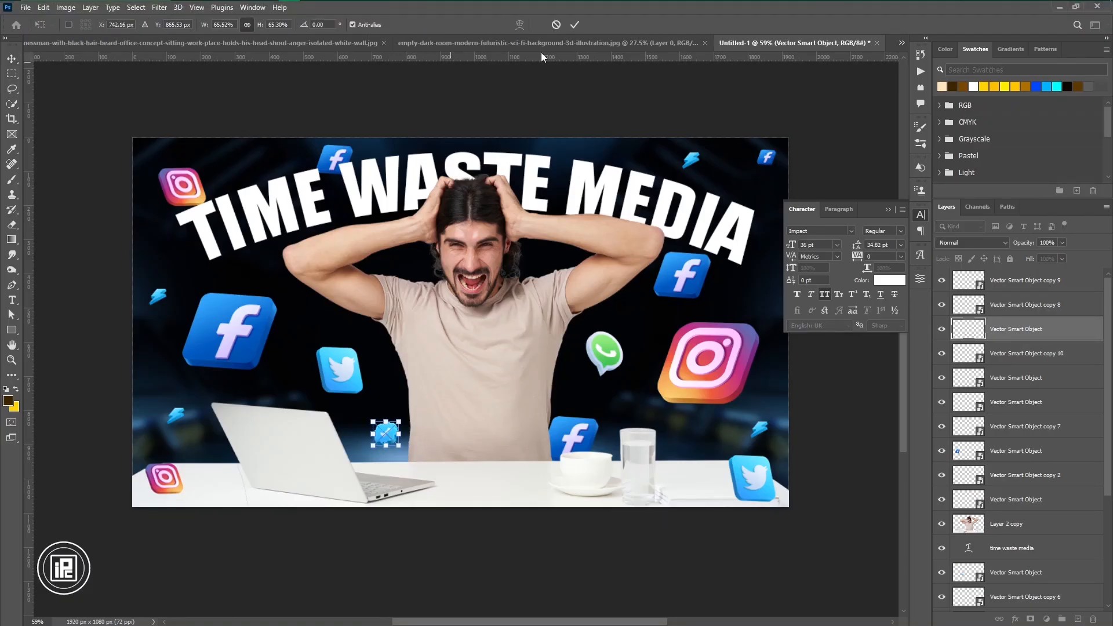
key(Return)
drag(385, 433, 618, 163)
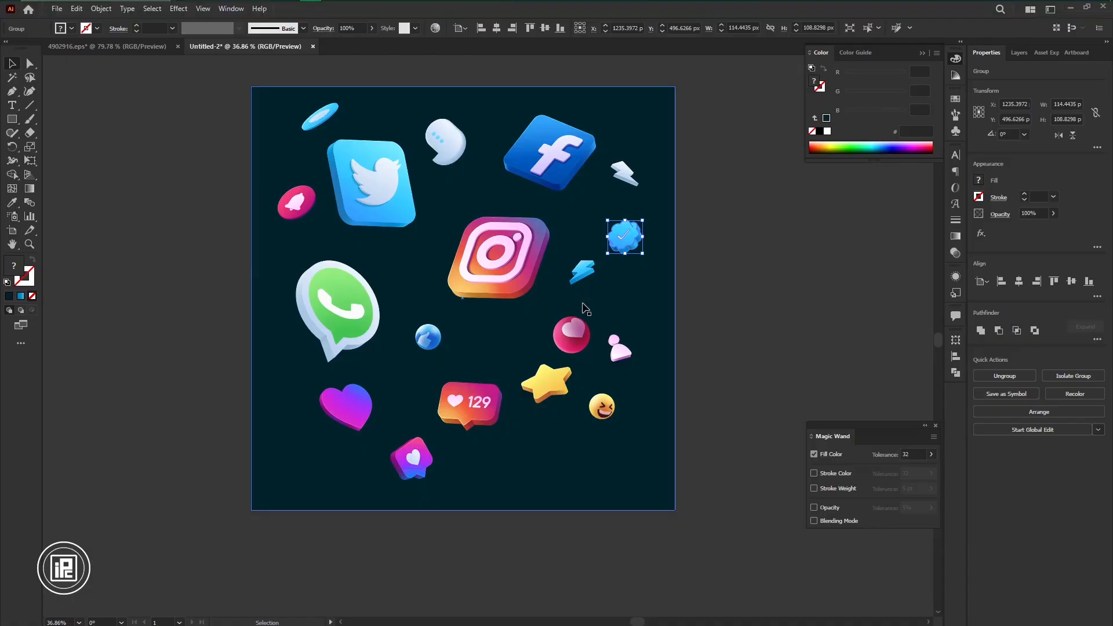
- Copy the purple heart badge from the Illustrator artboard and place it over the lower part of the word TIME
click(410, 457)
key(ctrl+v)
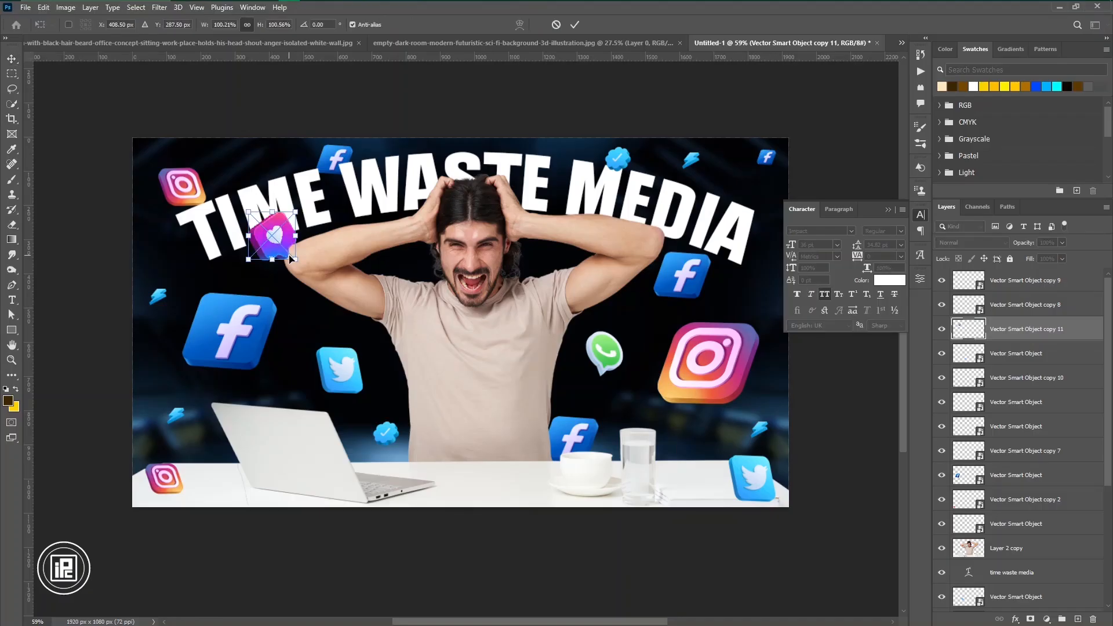
key(Return)
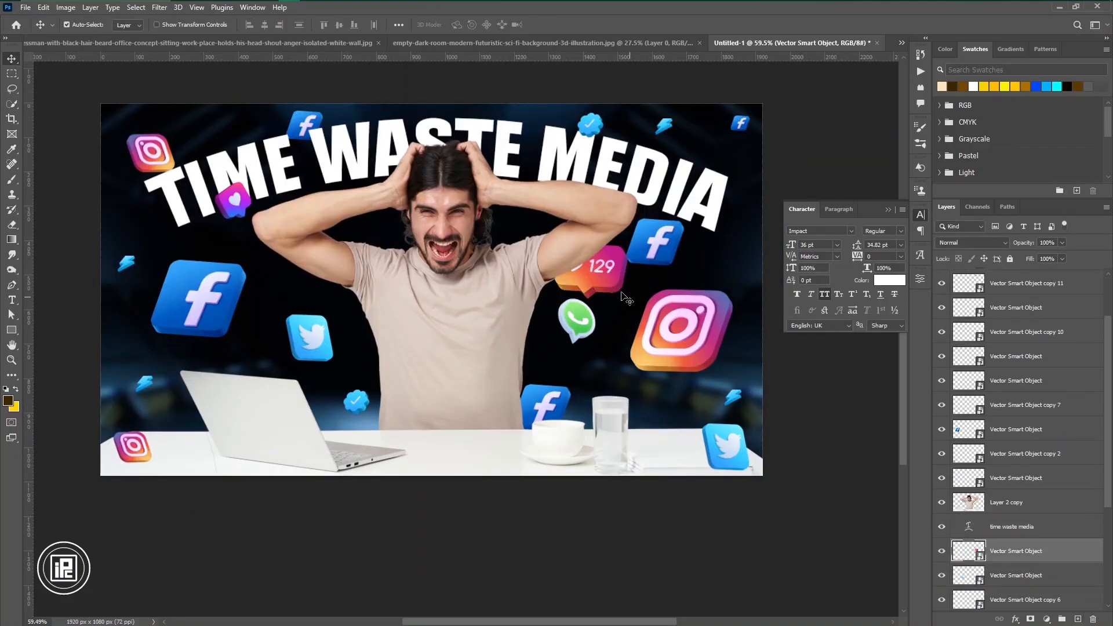
- Apply Motion Blur to the 129 notification bubble and copy the filter to the Twitter, Facebook and upper-left Instagram icons behind the man
click(680, 343)
scroll(875, 450, down, 2)
scroll(999, 521, down, 3)
click(1029, 490)
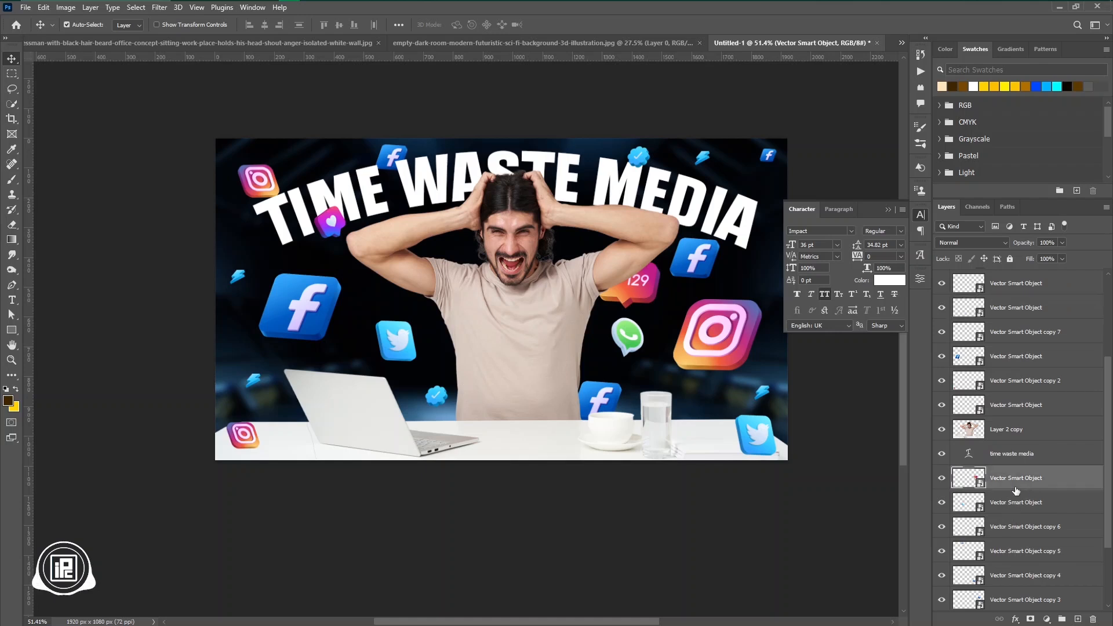
click(159, 7)
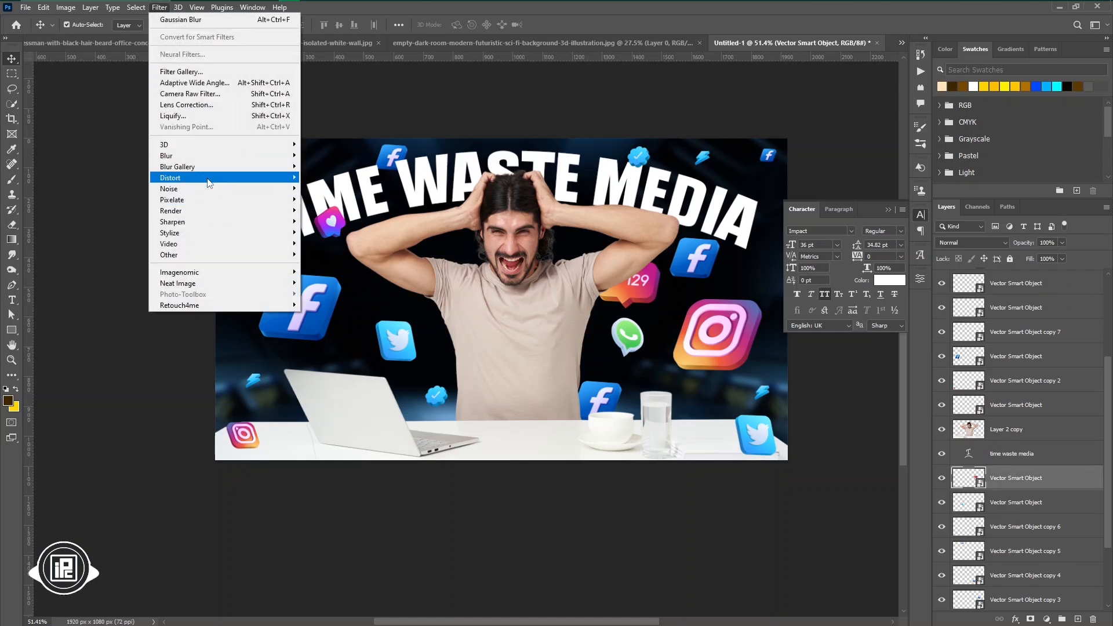
mouse_move(195, 162)
click(331, 222)
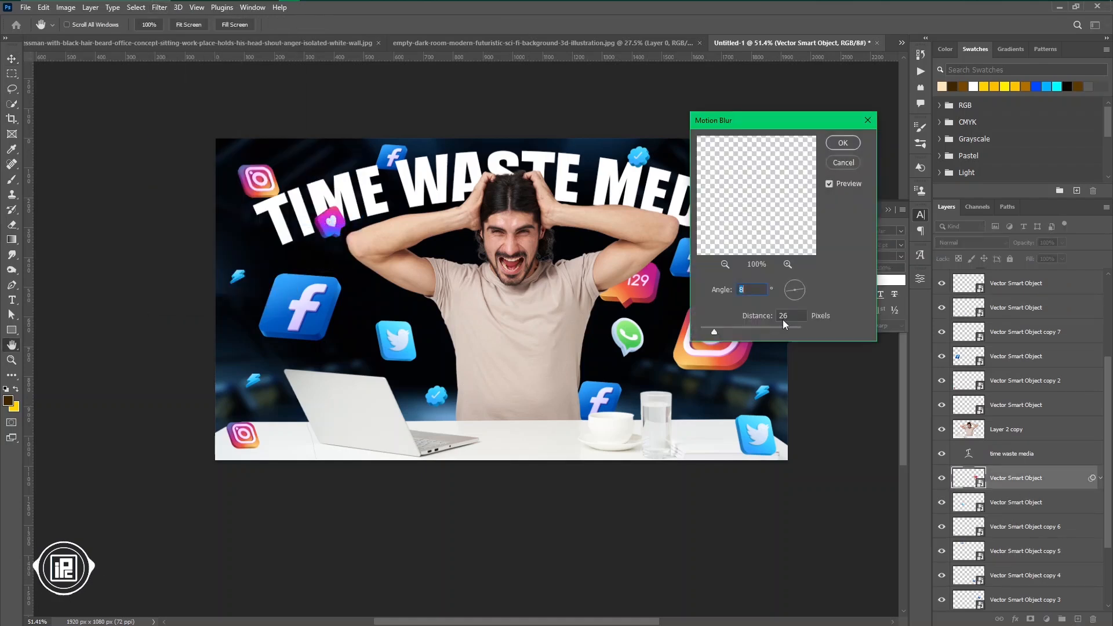
drag(721, 332, 720, 333)
click(803, 285)
key(Return)
scroll(1053, 481, down, 3)
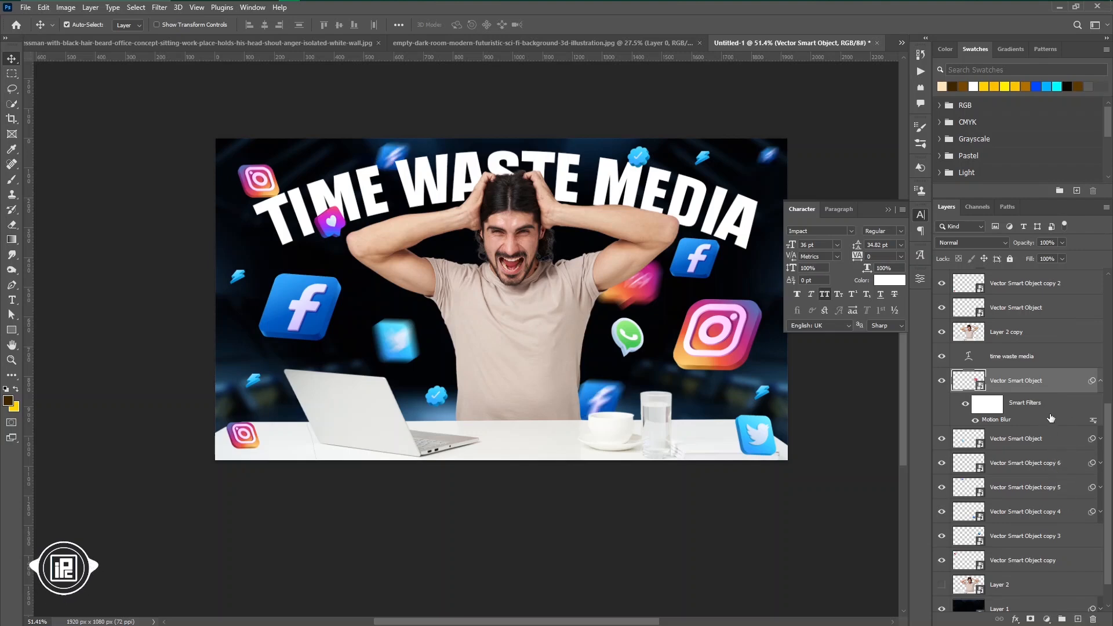
scroll(531, 313, up, 2)
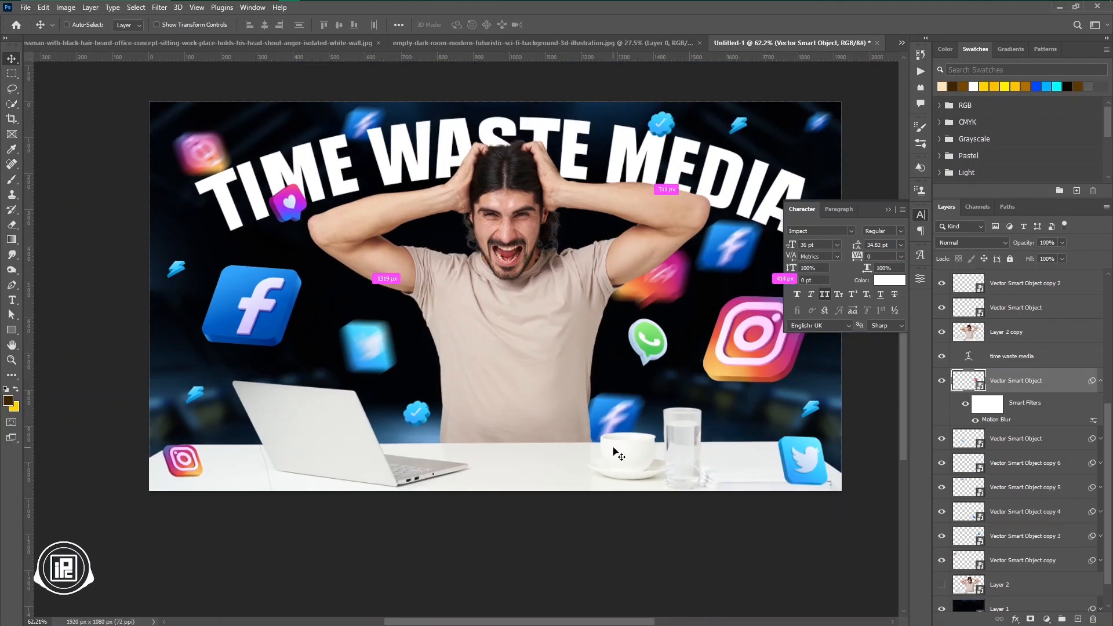
- Paint black on the Motion Blur filter masks to sharpen parts of the upper-left Instagram icon and the Facebook icon beside the man's arm
drag(1045, 581, 1042, 565)
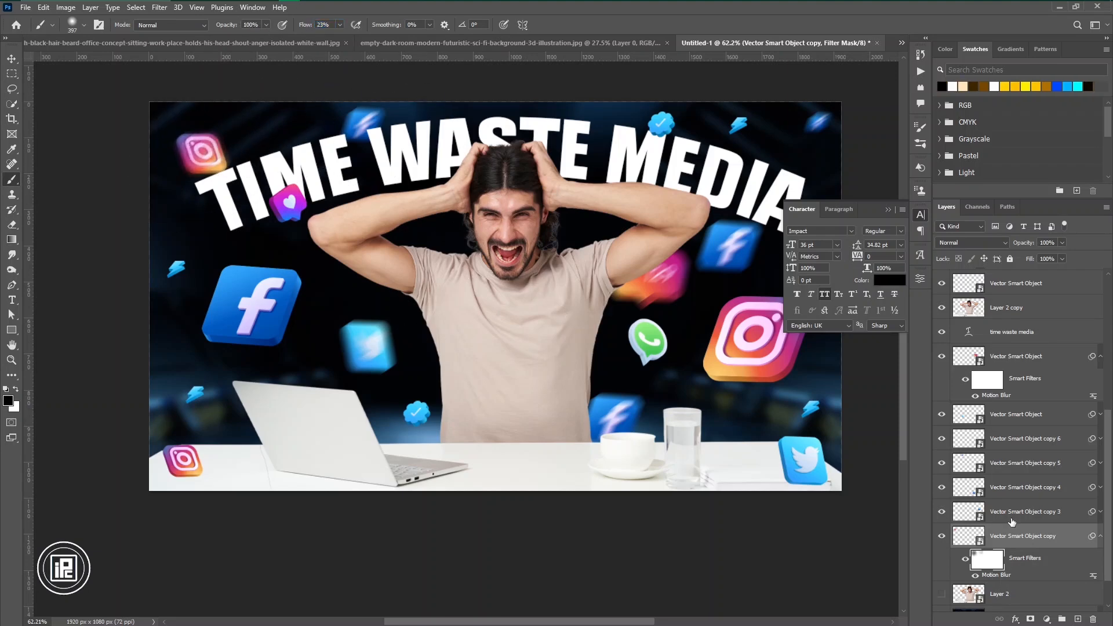
drag(1012, 522, 1012, 514)
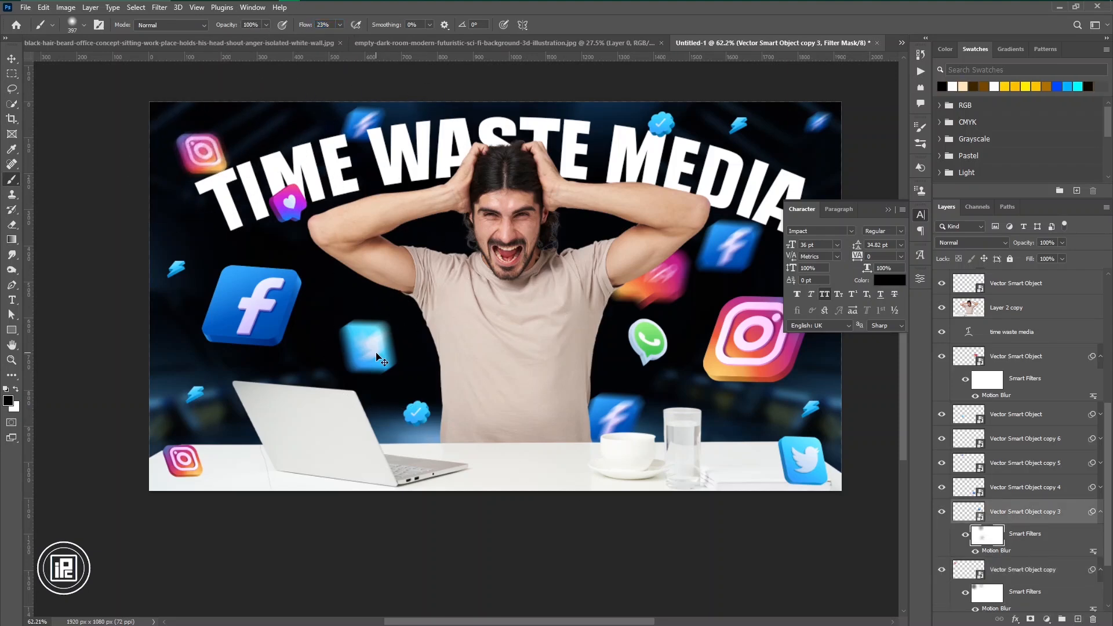
click(1008, 494)
click(943, 491)
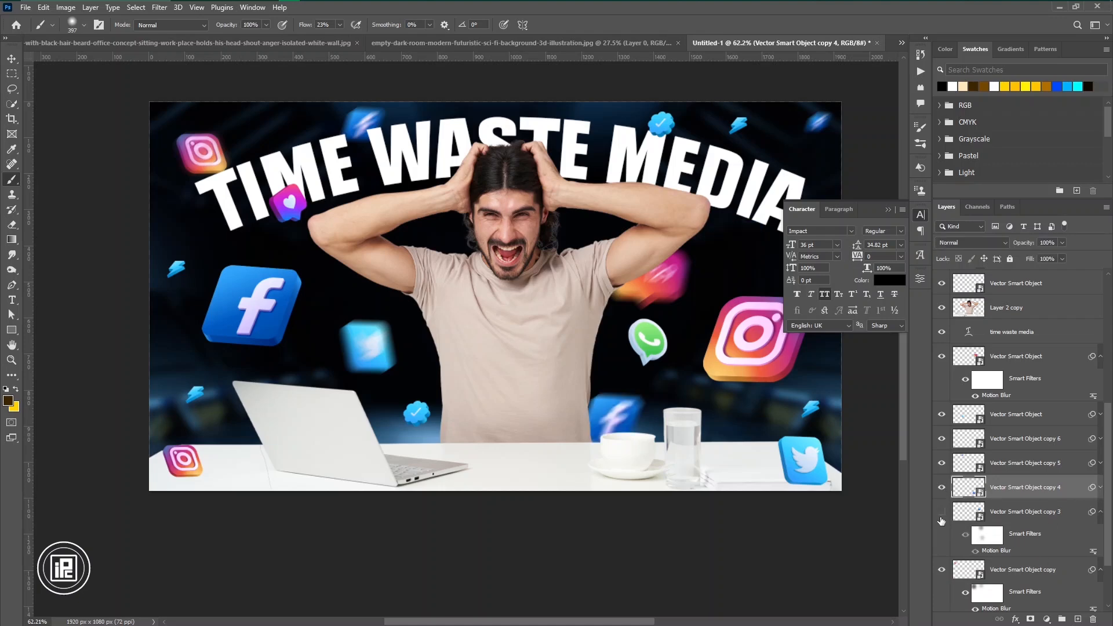
click(988, 535)
scroll(448, 406, down, 3)
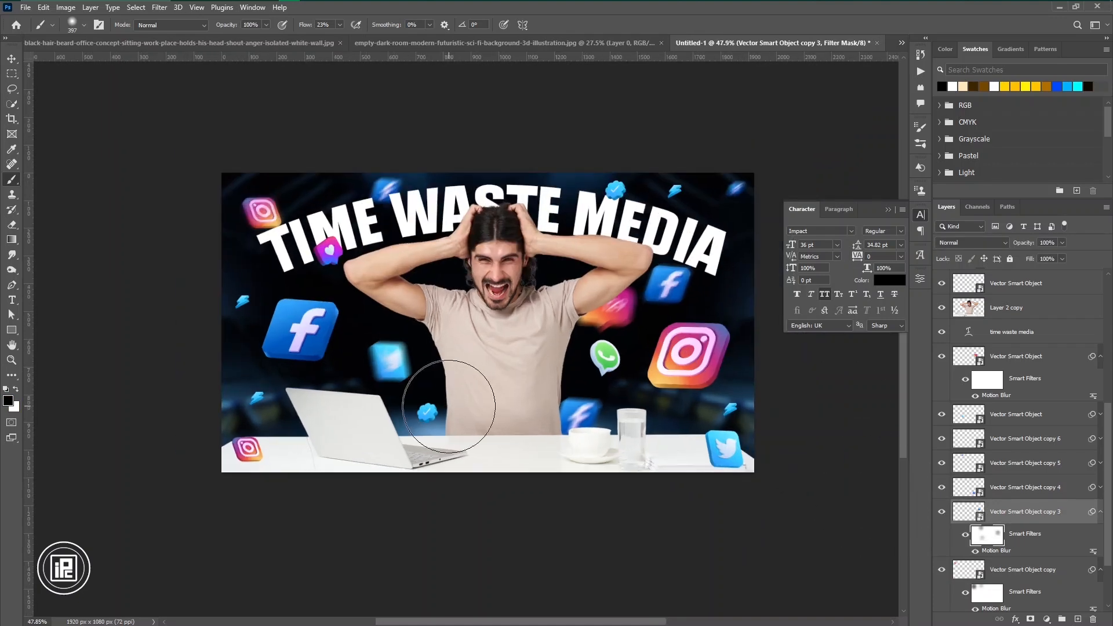
- Mask the Motion Blur partly away on the Facebook icon behind the cup and the Facebook icon above the title
click(1100, 487)
click(994, 511)
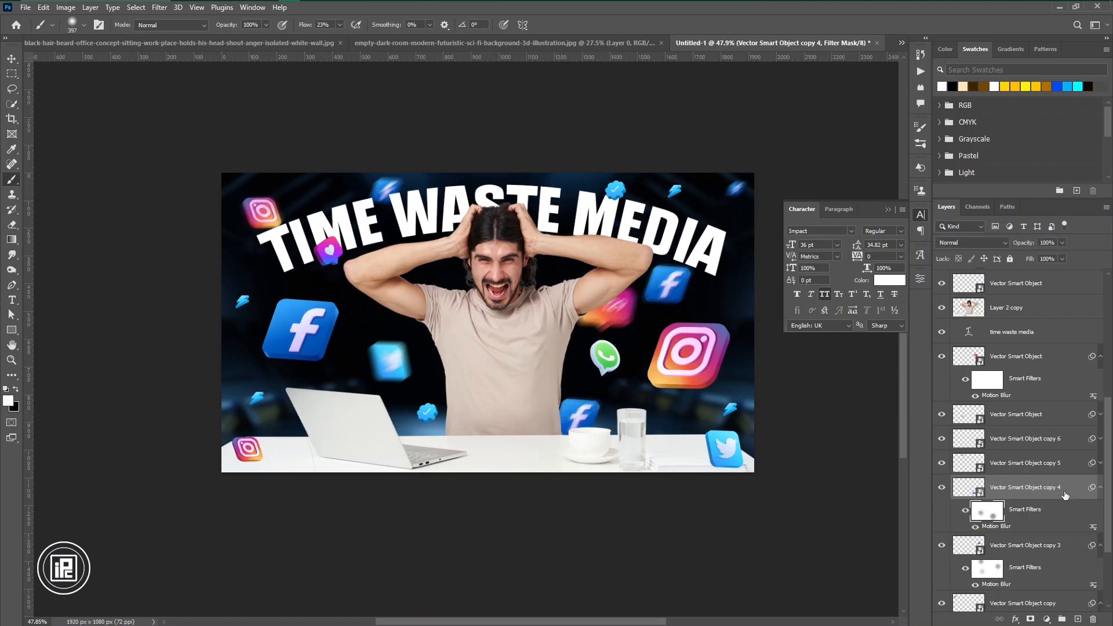
click(1101, 463)
click(987, 486)
click(941, 464)
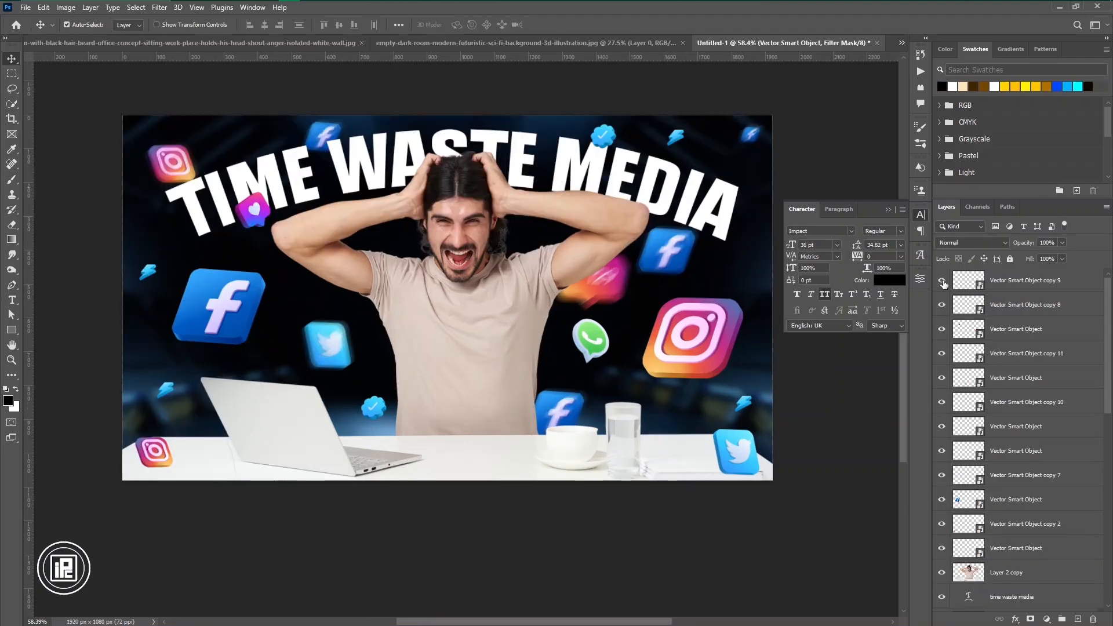
- Add an Outer Glow to the large Facebook icon with Linear Dodge (Add) blending and a bright blue colour
click(1021, 499)
scroll(700, 419, down, 1)
scroll(625, 446, up, 1)
double_click(1058, 501)
click(605, 332)
click(780, 174)
click(780, 281)
click(753, 212)
click(893, 249)
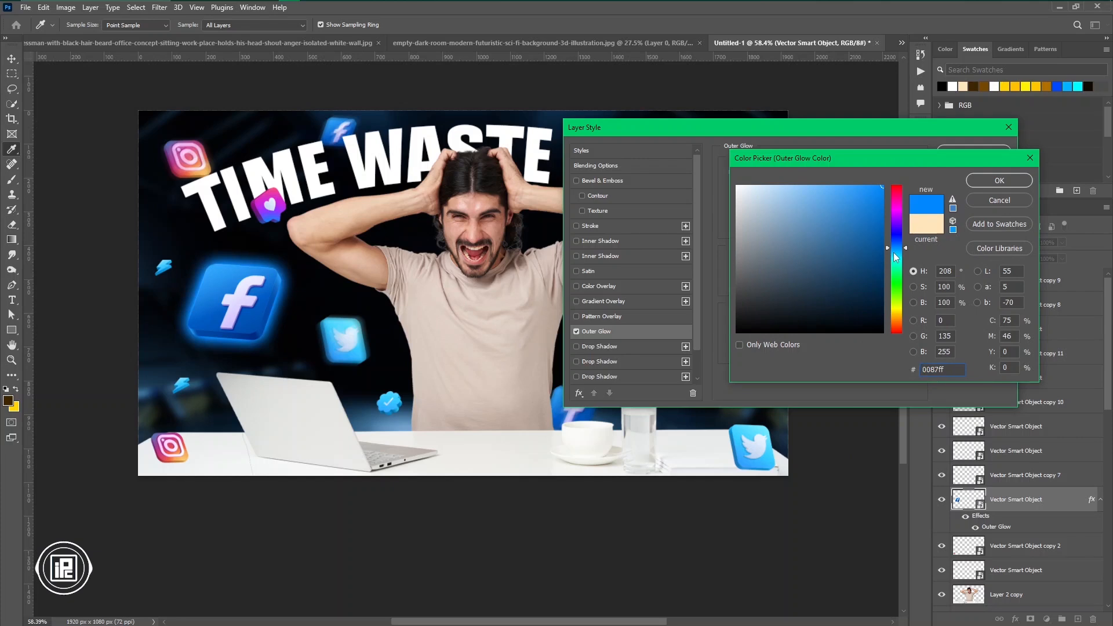
key(Return)
- Disable the Outer Glow and add a cyan Drop Shadow with Linear Dodge (Add), 100% opacity, 0% spread and 84 px size
click(601, 347)
click(577, 331)
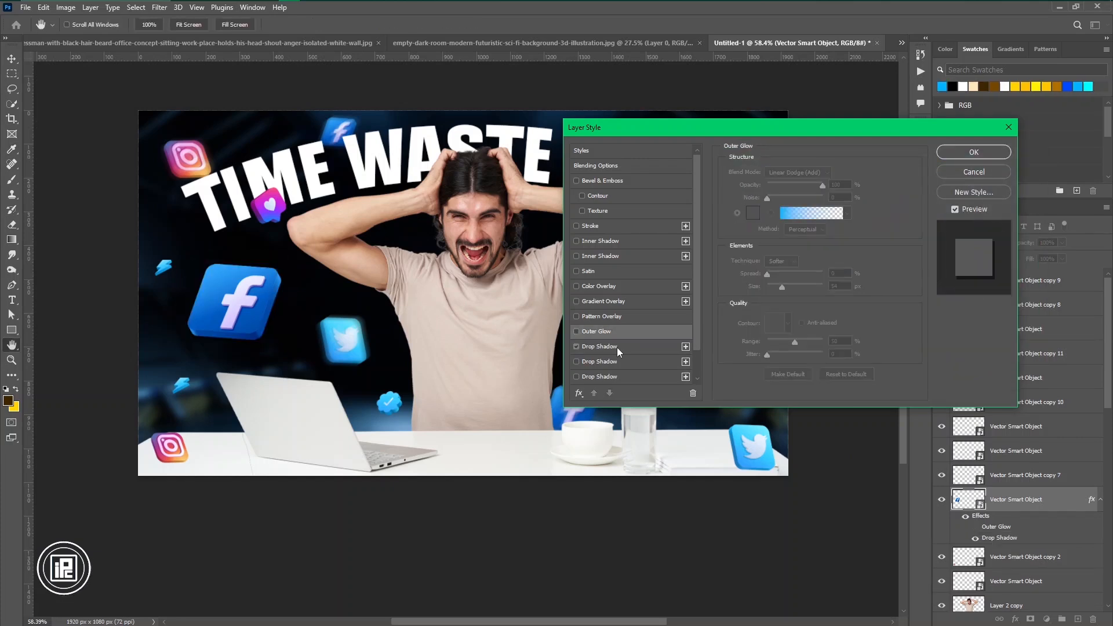
click(617, 348)
click(844, 173)
click(880, 186)
click(897, 253)
click(1000, 181)
click(797, 174)
click(801, 288)
drag(823, 237, 767, 238)
drag(769, 251, 789, 251)
drag(795, 189, 817, 191)
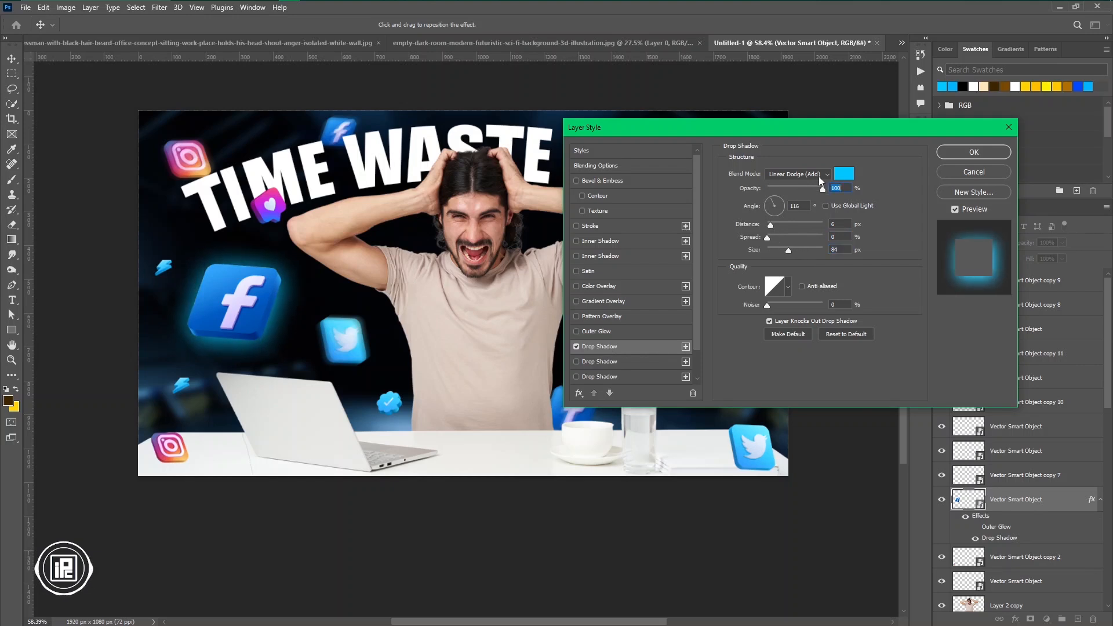
- Reduce the Drop Shadow size to 49 px, trying other blend modes before returning to Linear Dodge (Add)
click(818, 174)
click(791, 174)
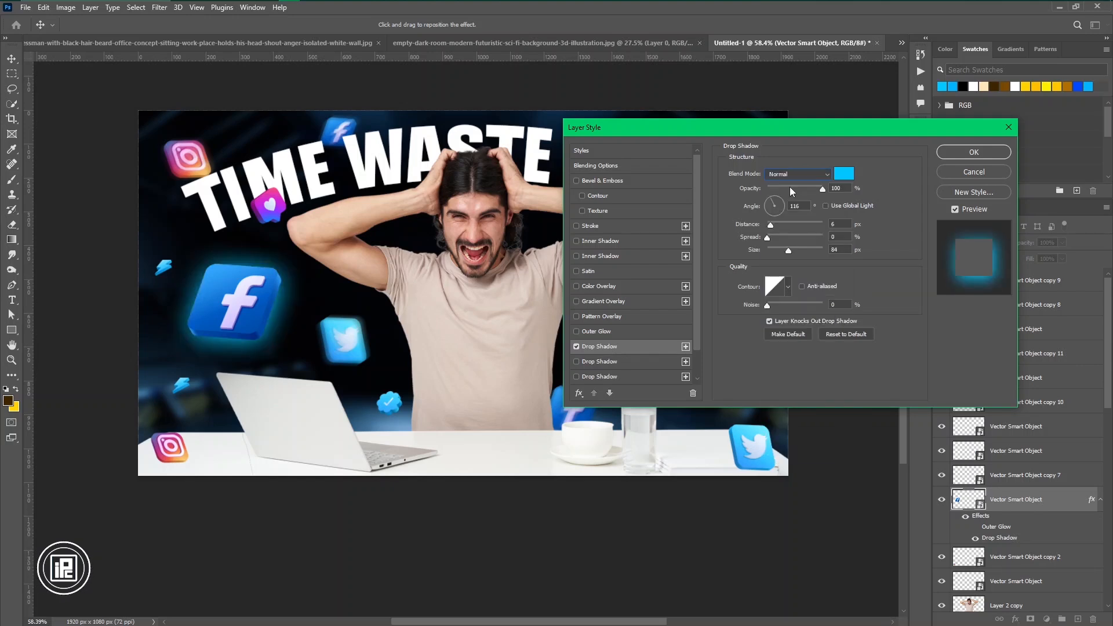
drag(793, 251, 778, 249)
click(797, 174)
click(802, 282)
click(801, 174)
click(802, 292)
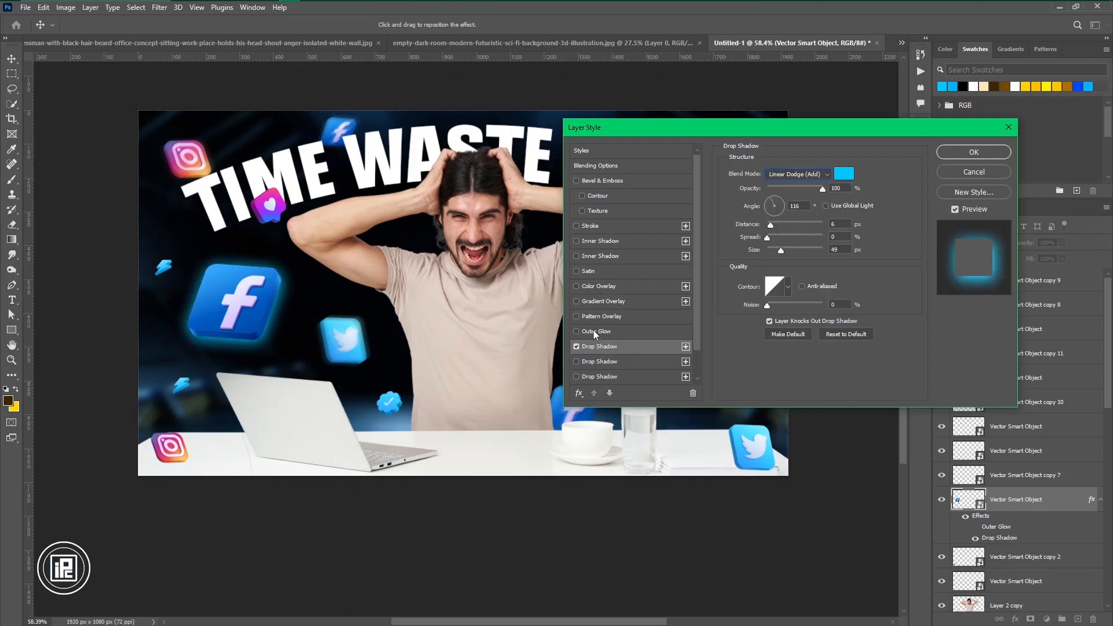
- Turn the Outer Glow back on alongside the Drop Shadow and set its colour to deep blue 0066ff
click(596, 331)
drag(780, 287, 792, 287)
click(600, 346)
drag(779, 249, 782, 288)
click(600, 332)
click(753, 213)
drag(894, 252, 896, 245)
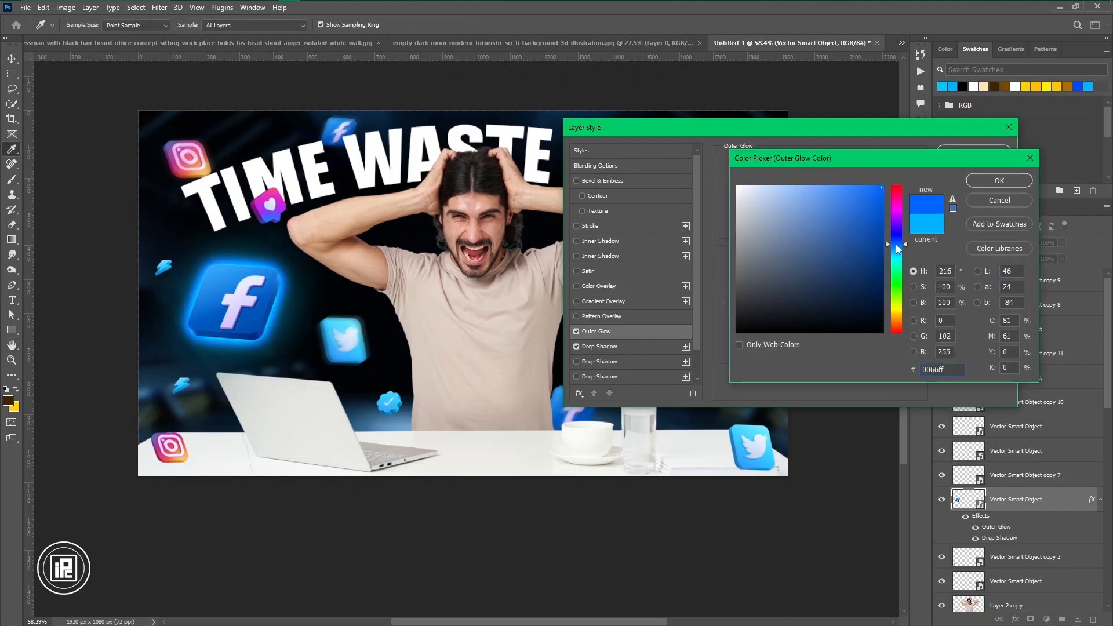
click(999, 181)
- Add a cyan Inner Shadow to the large Facebook icon with Linear Dodge (Add) blending, 3 px distance and 59 px size
click(603, 255)
click(839, 172)
click(899, 259)
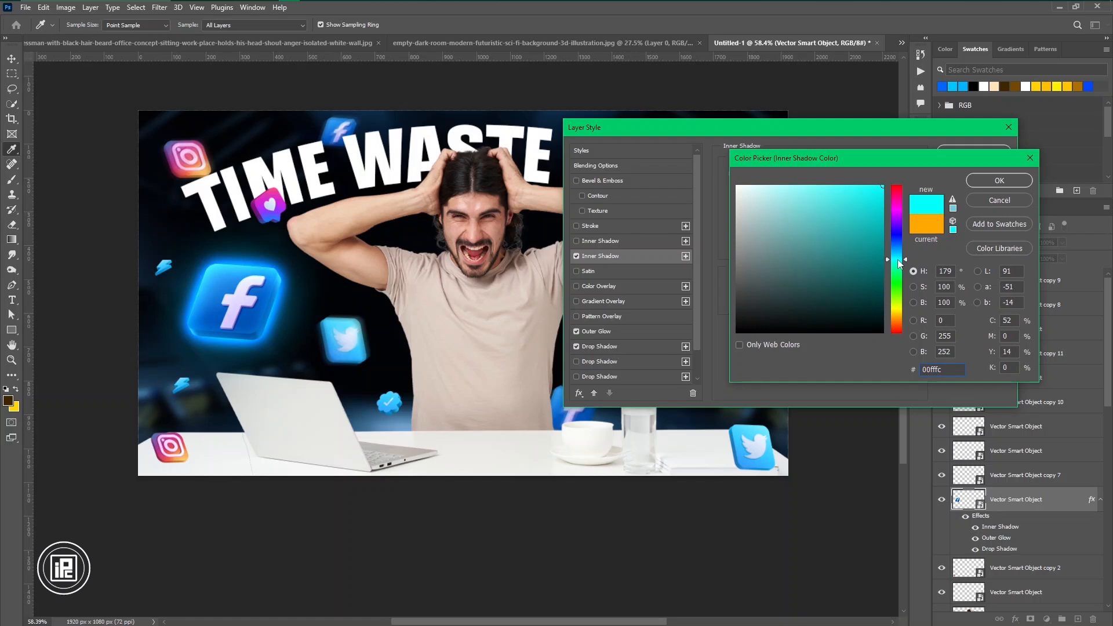
key(Return)
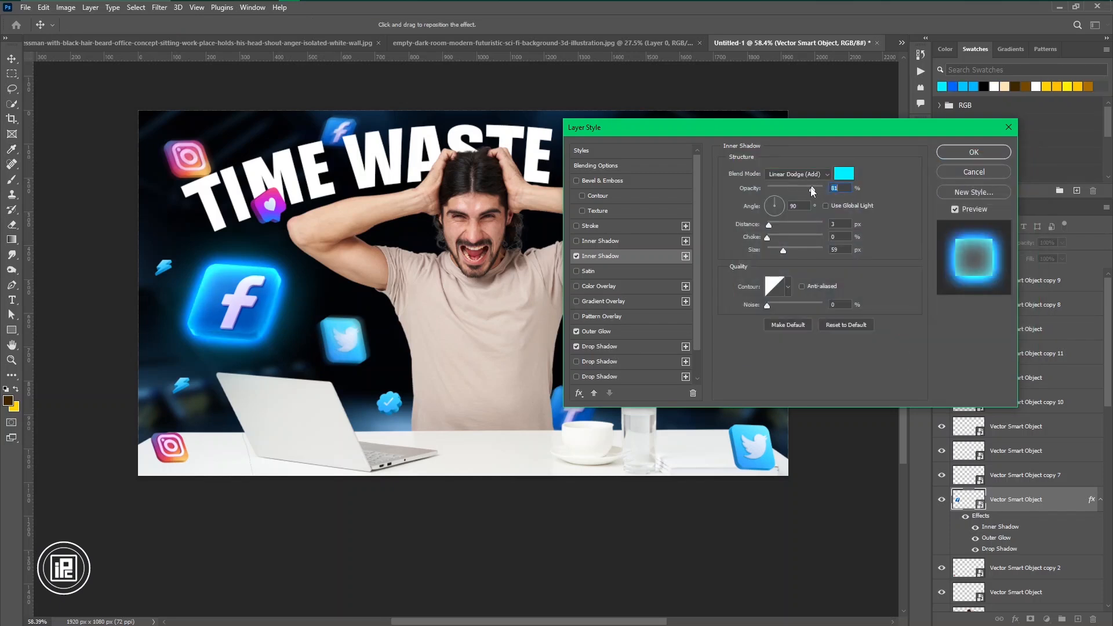
- Change the Outer Glow to a lighter blue and set the Inner Shadow colour to 0072ff
click(614, 346)
click(618, 332)
click(754, 213)
drag(894, 255, 897, 259)
key(Return)
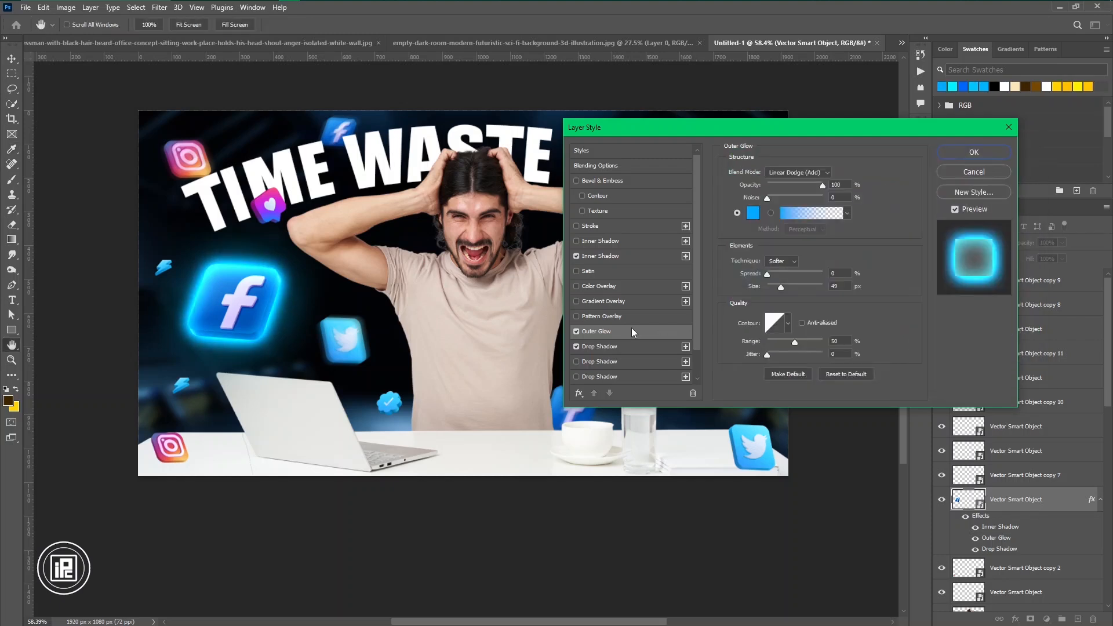
click(600, 256)
click(838, 174)
drag(897, 258, 899, 250)
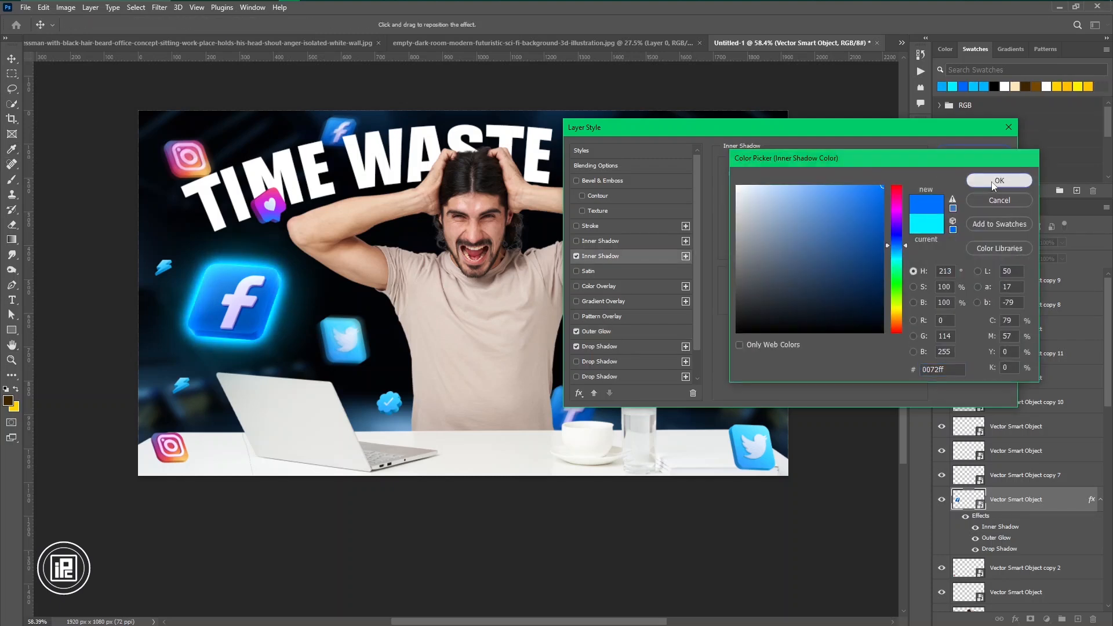
click(993, 183)
- Enlarge the Outer Glow of the large Facebook icon and recolour its first Drop Shadow to pale blue
click(614, 331)
drag(781, 287, 817, 287)
mouse_move(822, 186)
mouse_down()
mouse_move(789, 180)
mouse_move(824, 190)
mouse_up()
click(636, 348)
click(635, 361)
click(633, 348)
click(844, 174)
click(773, 186)
click(997, 182)
- Add a second Drop Shadow in blue with Screen blending to the large Facebook icon and apply the layer style
click(634, 361)
click(844, 175)
click(883, 187)
click(898, 244)
click(997, 182)
click(802, 174)
click(783, 275)
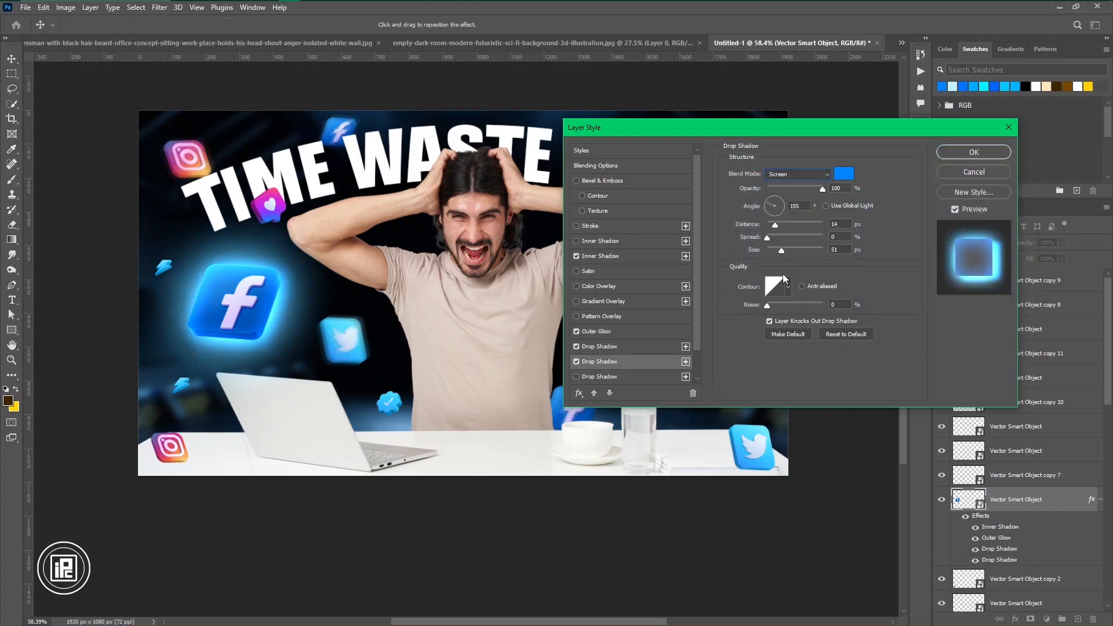
click(974, 152)
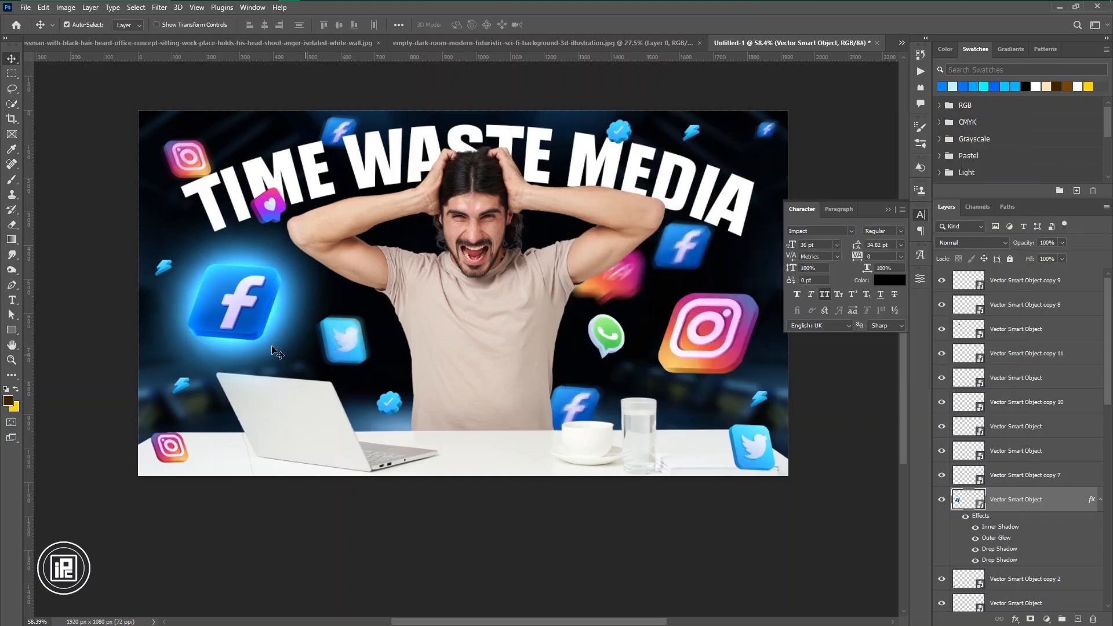
- Copy the blue glow effects onto the Twitter icon beside the man and the 129 notification bubble
click(346, 356)
drag(1002, 356, 1056, 569)
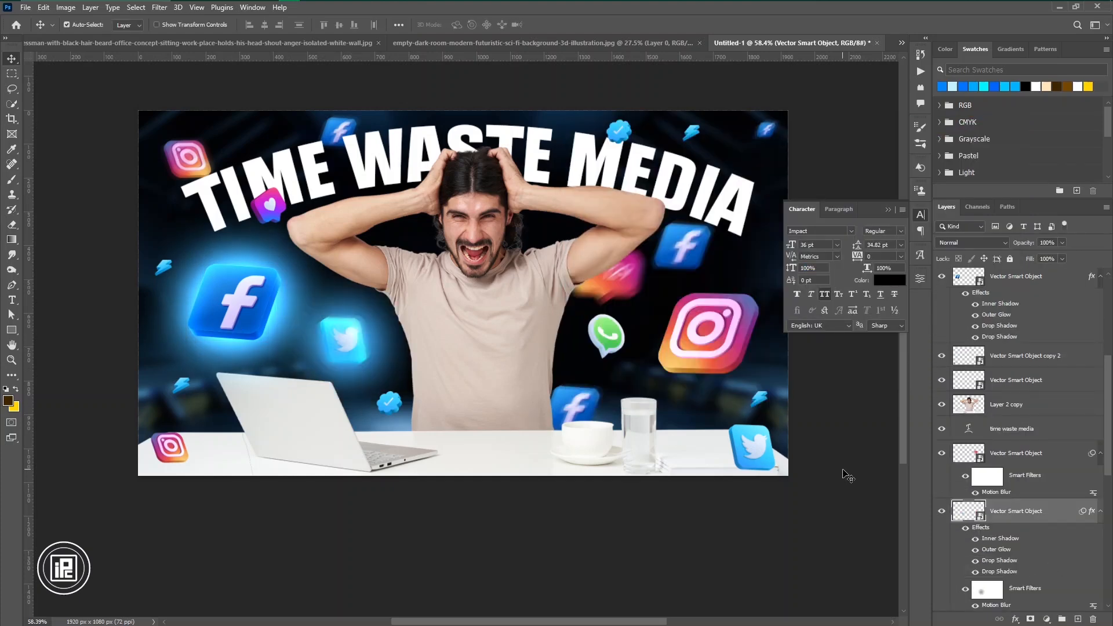
drag(980, 527, 1026, 457)
- Recolour the 129 bubble's two Drop Shadows with Instagram pink tones and its Outer Glow with magenta
double_click(1001, 514)
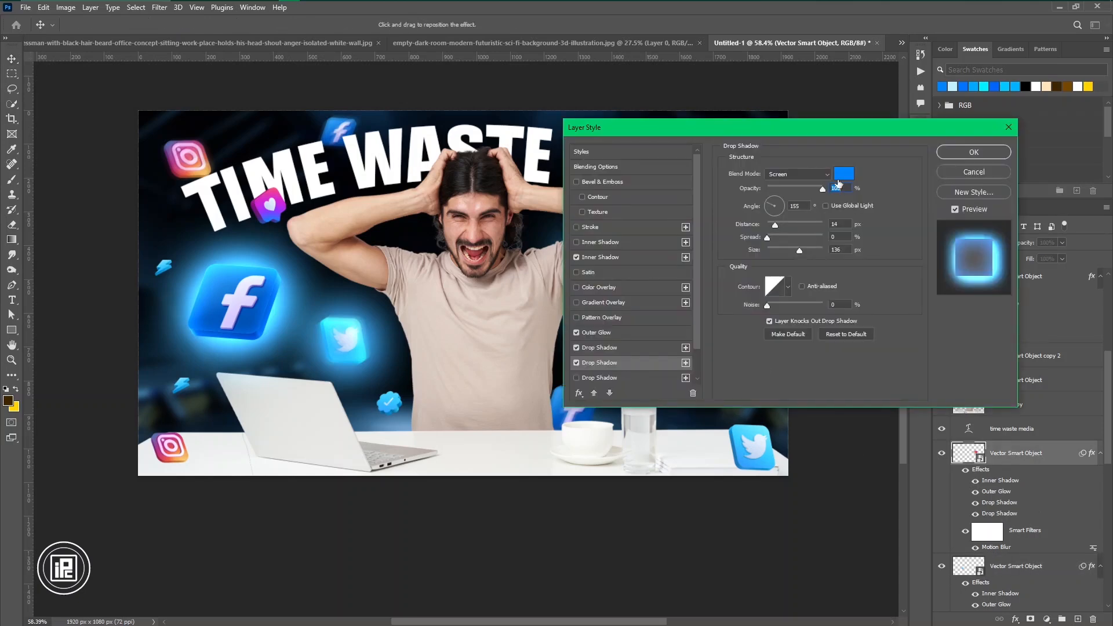
click(843, 174)
click(185, 167)
click(999, 185)
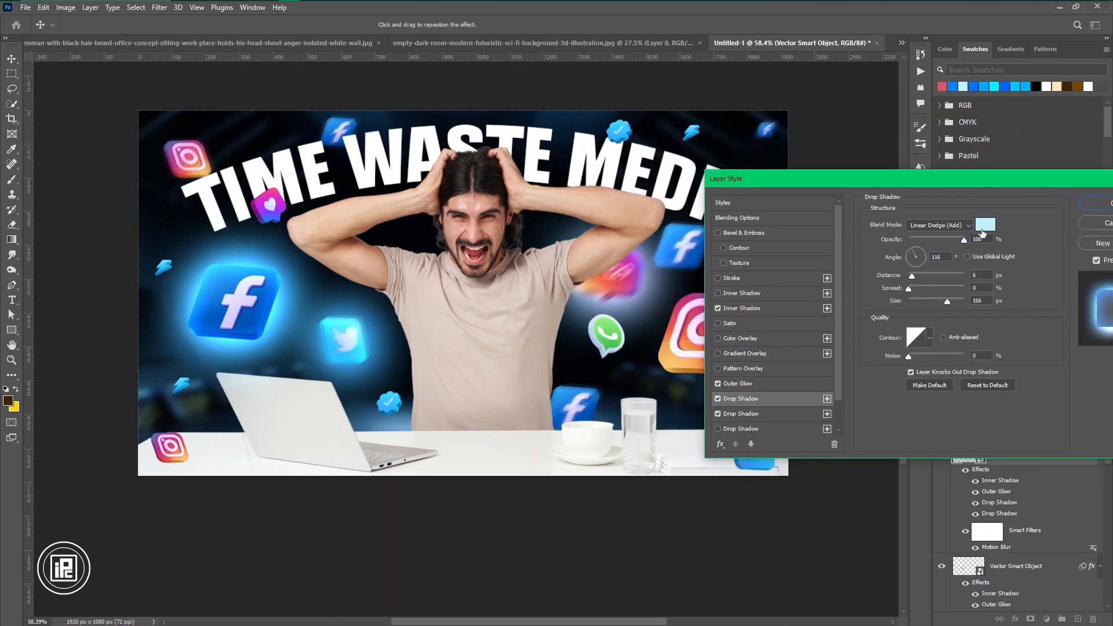
click(986, 224)
key(Return)
click(738, 383)
click(878, 270)
click(915, 222)
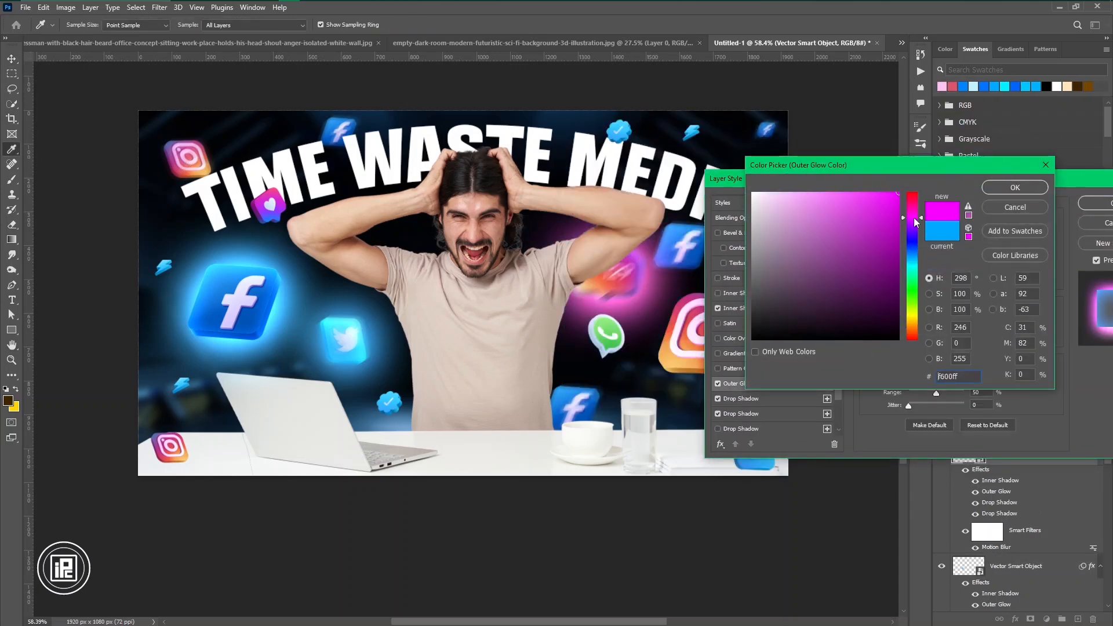
drag(907, 220, 908, 216)
key(Return)
key(Return)
- Hide the 129 bubble's effects and copy its magenta glow onto the large Instagram icon
scroll(540, 293, down, 1)
scroll(754, 264, up, 1)
click(966, 470)
key(alt+])
key(alt+])
key(alt+])
drag(1032, 390, 1028, 388)
click(967, 398)
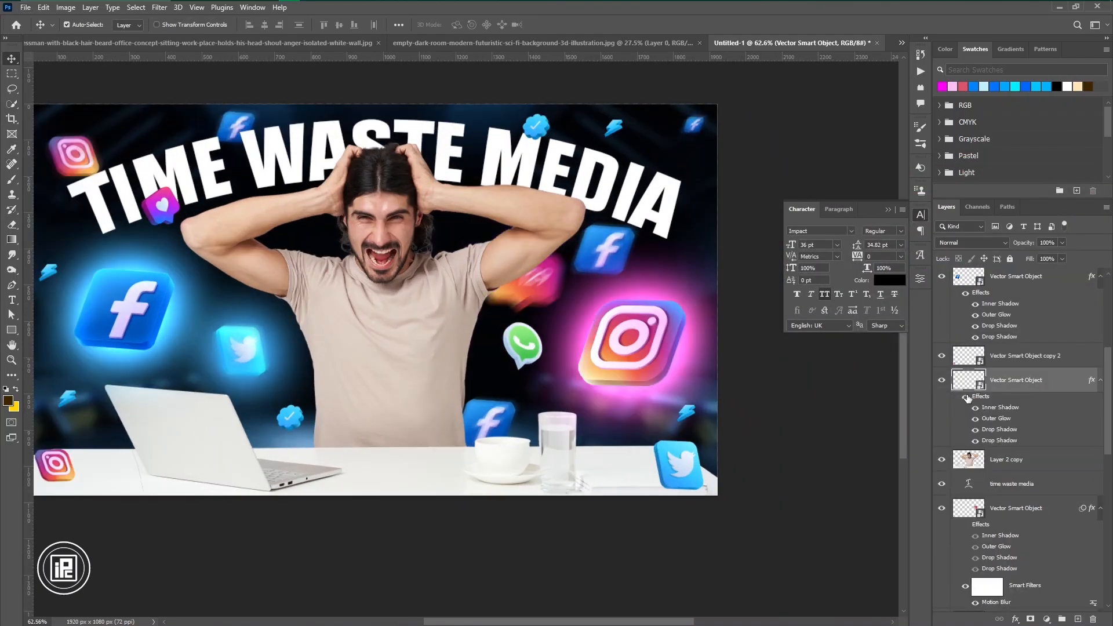
- Set the large Instagram icon's Inner Shadow to hot pink and its Outer Glow to orange-red
double_click(1001, 408)
click(935, 225)
drag(908, 220, 908, 210)
key(Return)
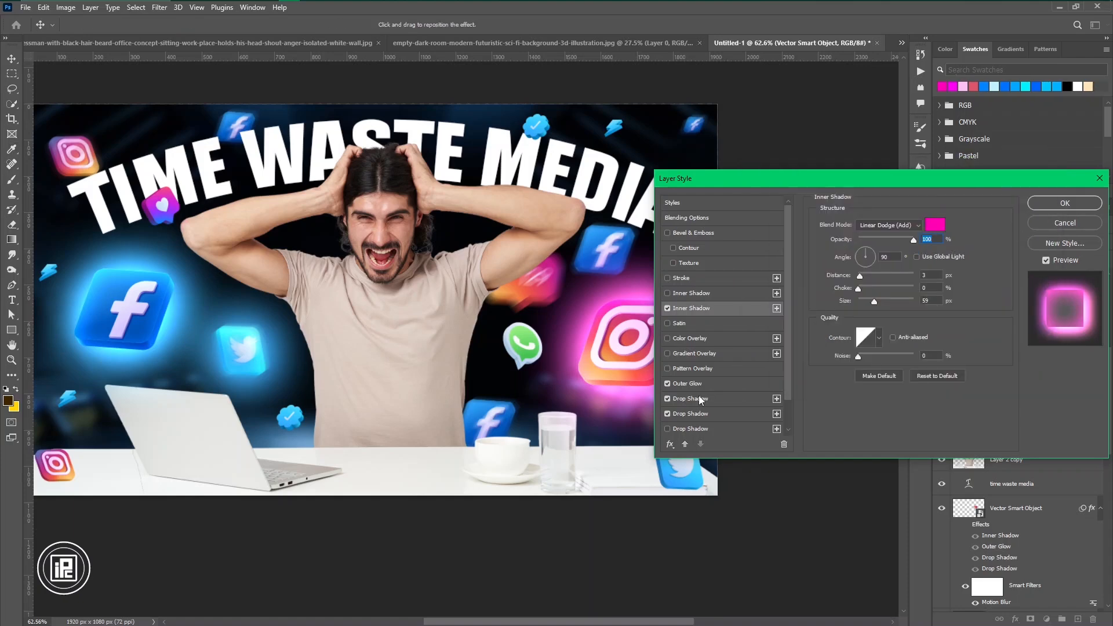
click(690, 384)
click(849, 269)
click(910, 332)
key(Return)
key(Return)
- Copy the large Instagram icon's glow effects onto the Instagram icons on the table and beside the title's start
key(alt+])
drag(1006, 397, 1017, 364)
drag(352, 461, 512, 459)
click(1009, 540)
click(226, 151)
scroll(998, 431, up, 5)
scroll(996, 429, up, 2)
drag(981, 285, 1012, 495)
- Copy the Twitter icon's blue glow effects onto the Facebook icon beside the man's raised elbow
scroll(432, 402, down, 3)
click(405, 192)
click(320, 329)
click(684, 284)
scroll(1019, 429, down, 4)
scroll(995, 522, up, 4)
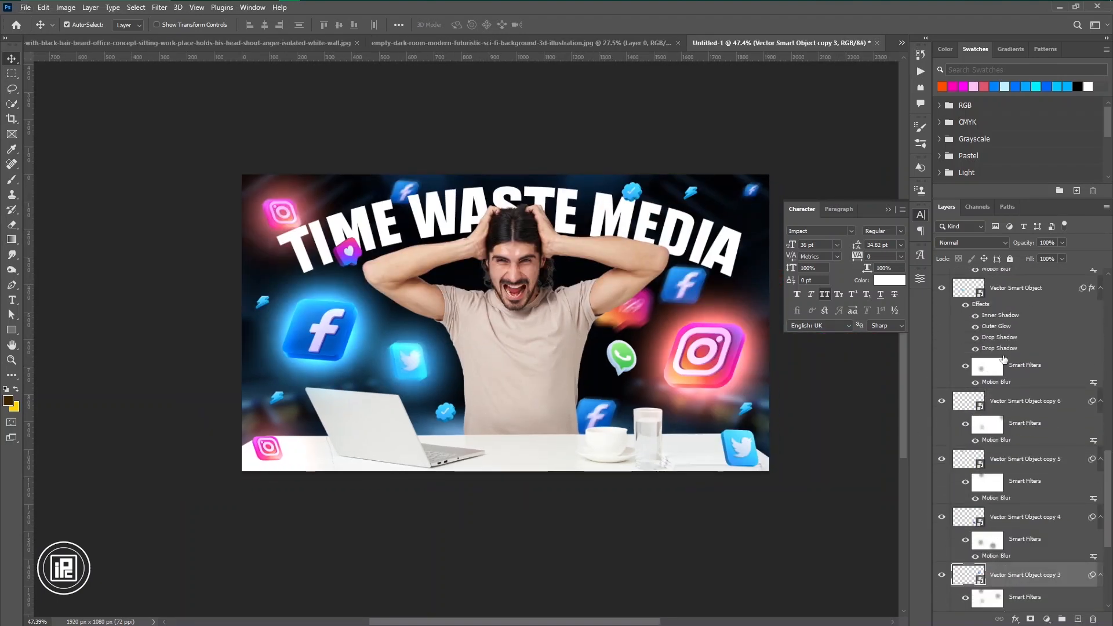
drag(981, 304, 1056, 580)
scroll(503, 372, up, 3)
drag(375, 455, 376, 510)
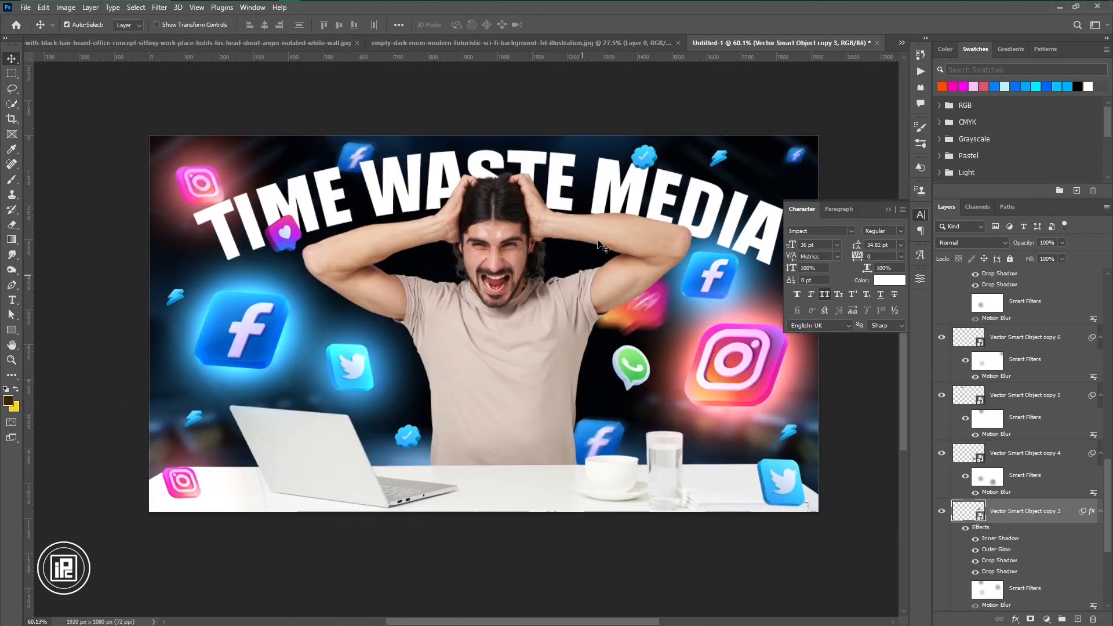
- Apply a 33° Motion Blur to the verified badge above the title and the purple heart badge
click(408, 436)
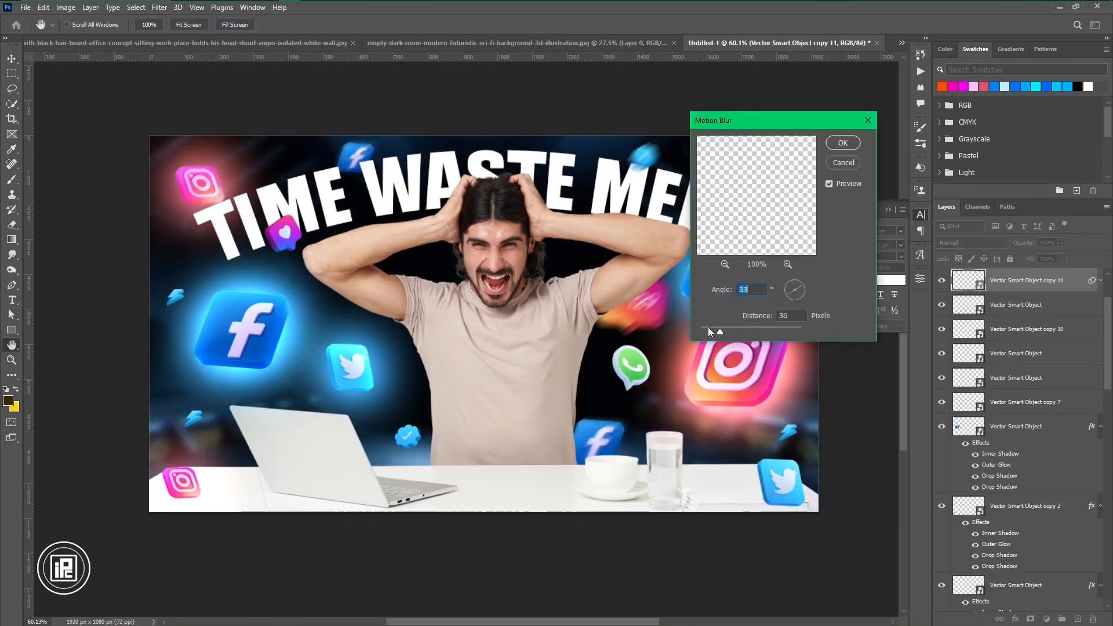
click(843, 143)
click(1028, 331)
click(160, 7)
click(174, 18)
click(843, 143)
- Apply the 33° Motion Blur to the Facebook icon above the title and the blue lightning icon beside the laptop
click(366, 141)
click(160, 8)
click(170, 19)
click(843, 143)
click(195, 418)
click(159, 7)
click(169, 19)
click(843, 144)
- Apply a 33°, 9-pixel Motion Blur to the small lightning and Facebook icons above the end of the title
click(777, 165)
click(160, 7)
click(169, 19)
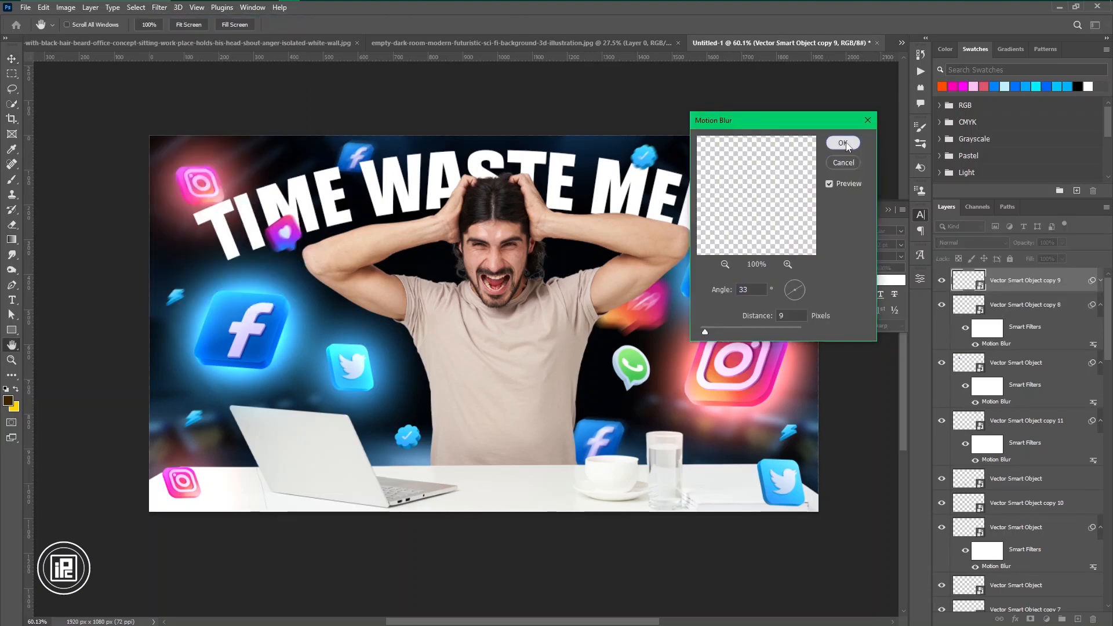
click(844, 143)
click(796, 155)
click(159, 7)
click(169, 19)
click(843, 143)
click(780, 482)
click(355, 372)
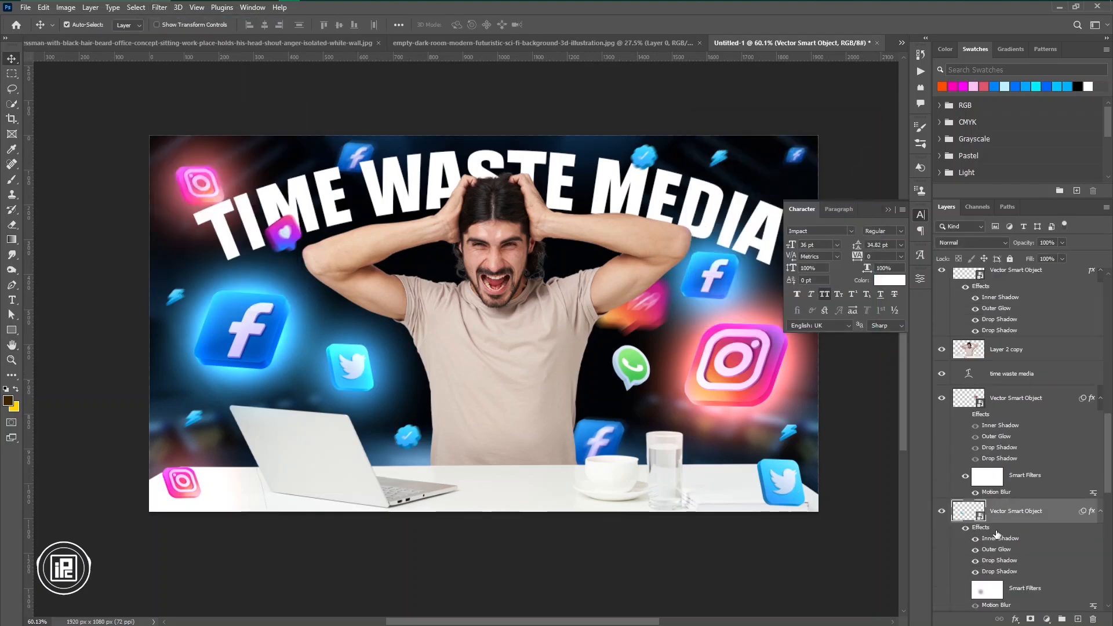
click(777, 490)
drag(981, 323, 985, 282)
scroll(481, 469, up, 2)
scroll(504, 420, down, 2)
scroll(400, 506, up, 1)
- Duplicate the large Instagram icon behind the WhatsApp icon, near the bottom of the layer stack, at 64% opacity
click(748, 411)
drag(731, 405, 627, 419)
drag(1019, 385, 1012, 542)
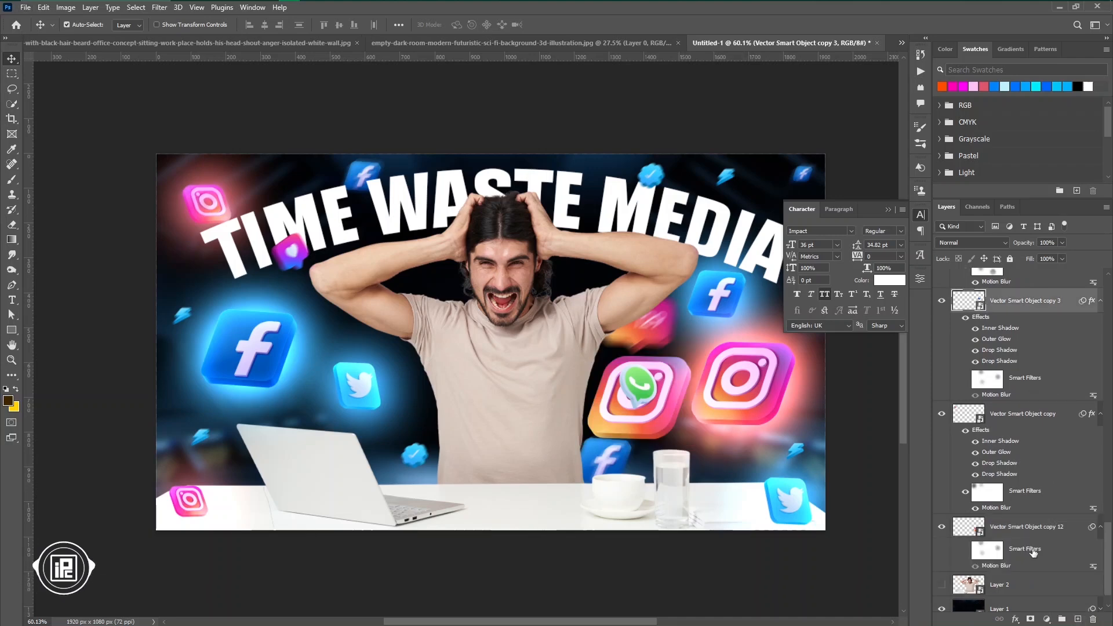
key(6)
key(4)
mouse_move(648, 432)
mouse_down()
mouse_move(720, 462)
mouse_move(627, 436)
mouse_up()
- Set the faded Instagram icon's Motion Blur distance to 78 pixels and copy it behind the Instagram icon on the table
double_click(996, 566)
drag(721, 331, 733, 332)
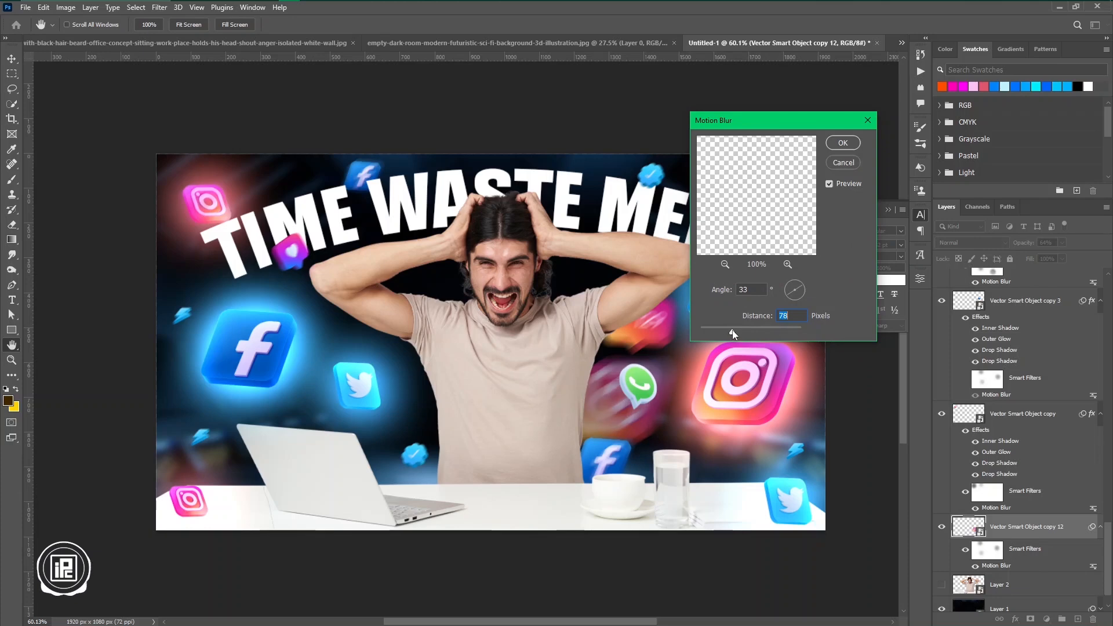
click(842, 143)
drag(608, 425, 191, 493)
- Copy the Facebook icon above the title to the man's torso beside the laptop and transform it as a larger background element
drag(362, 179, 434, 408)
key(ctrl+t)
click(567, 244)
drag(503, 430, 544, 428)
click(575, 25)
scroll(429, 418, down, 3)
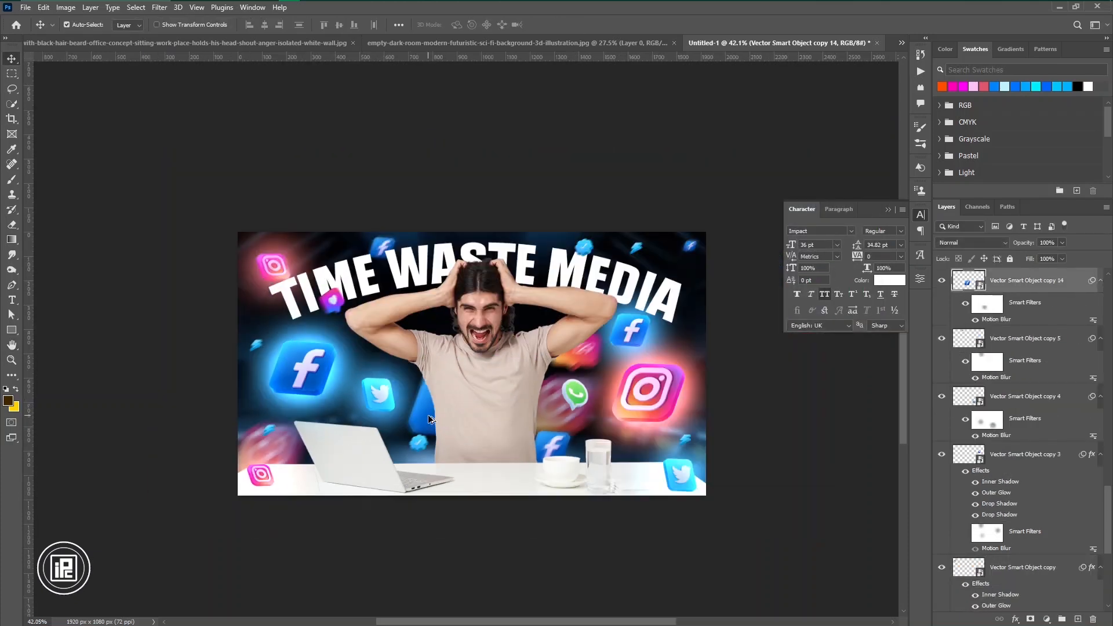
- Place an enlarged copy of the floating Twitter icon behind the man's head and raised arm
drag(382, 398, 468, 281)
key(ctrl+t)
click(566, 244)
click(575, 25)
- Apply a 33°, 162-pixel Motion Blur to the Twitter copy behind the man's head and delete its glow effects
click(471, 255)
scroll(1024, 502, down, 5)
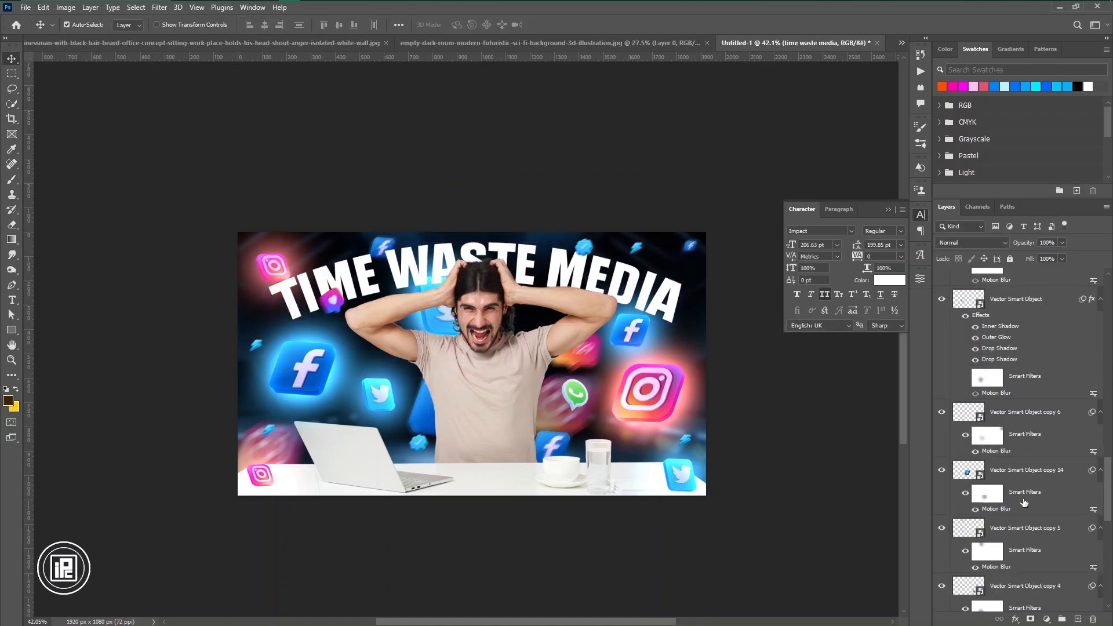
click(1024, 414)
ctrl+click(436, 332)
click(160, 7)
click(162, 17)
drag(733, 332, 746, 332)
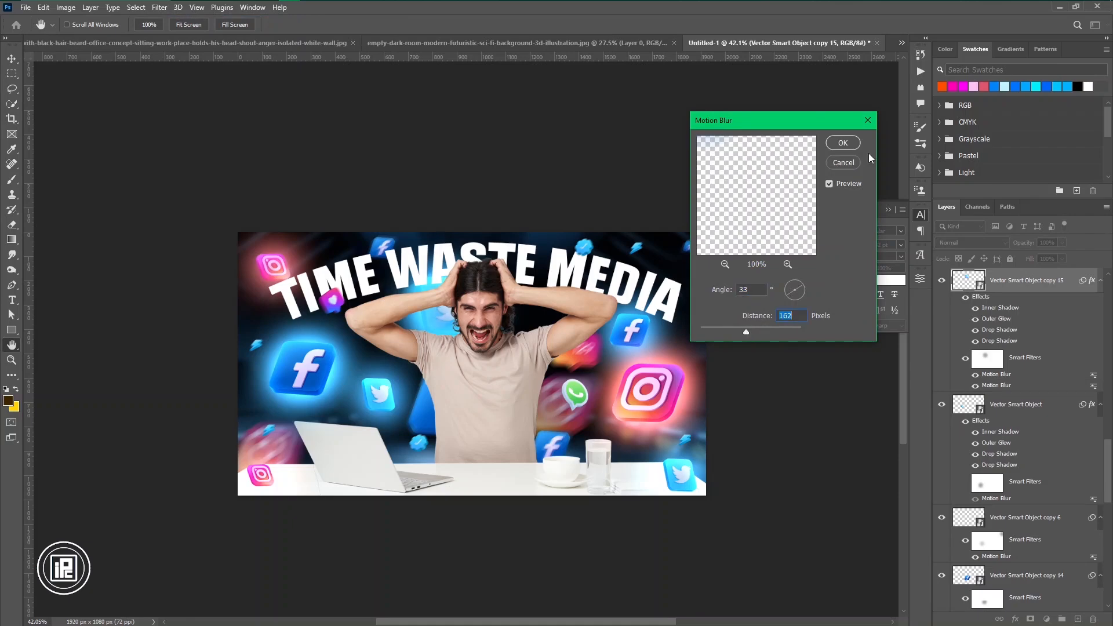
click(842, 143)
drag(1091, 271, 1093, 619)
- Collapse the Character settings to uncover the whole thumbnail
scroll(452, 367, down, 2)
scroll(415, 434, up, 3)
click(429, 192)
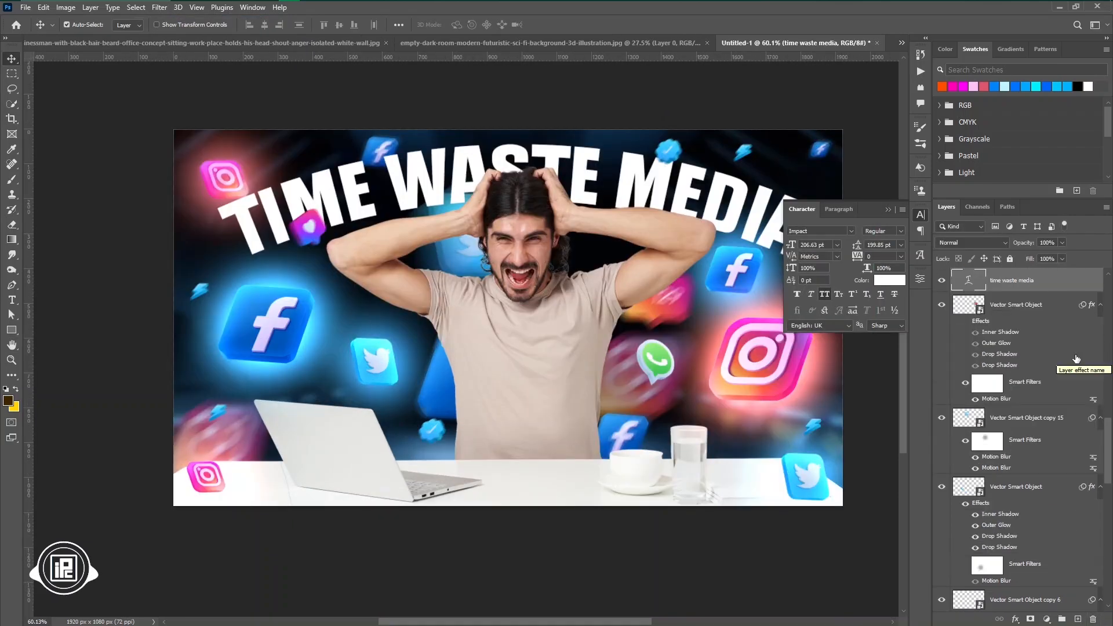
scroll(499, 282, down, 3)
scroll(499, 282, up, 3)
click(889, 210)
scroll(511, 432, up, 1)
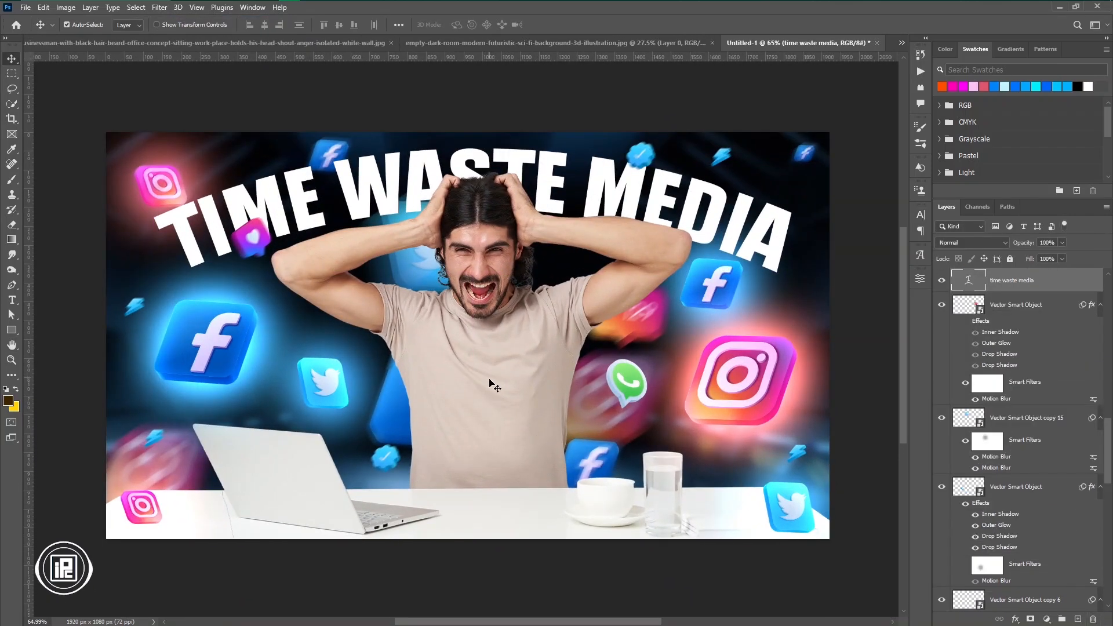
- On a new layer above the man, outline a slanted four-sided area from the laptop lid to his chest with the Polygonal Lasso
click(488, 366)
click(1079, 618)
scroll(278, 485, up, 4)
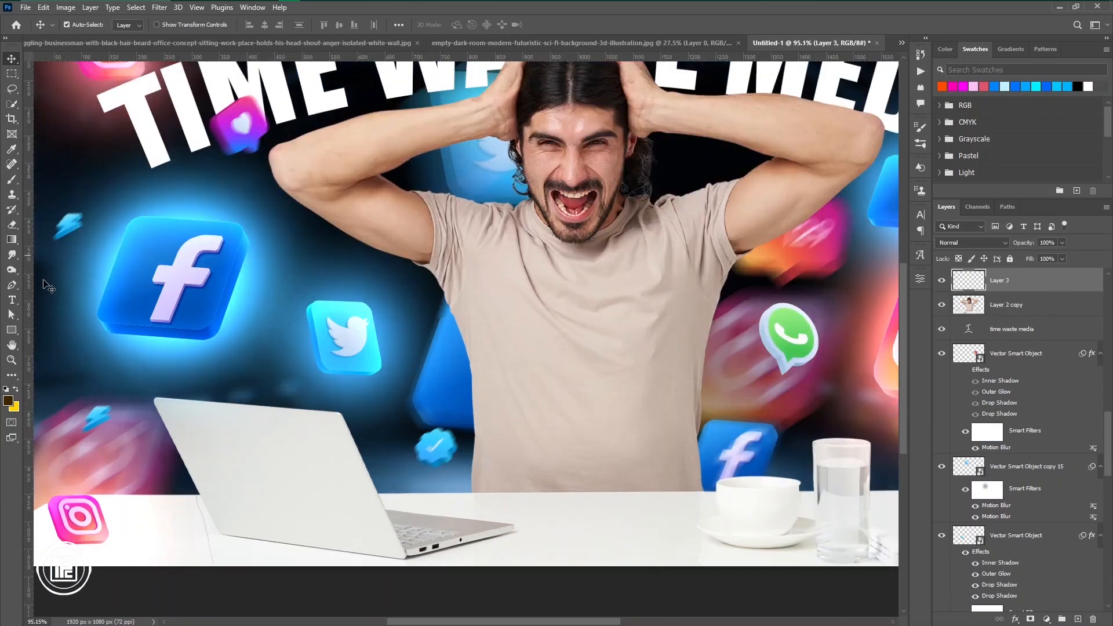
right_click(11, 90)
click(58, 101)
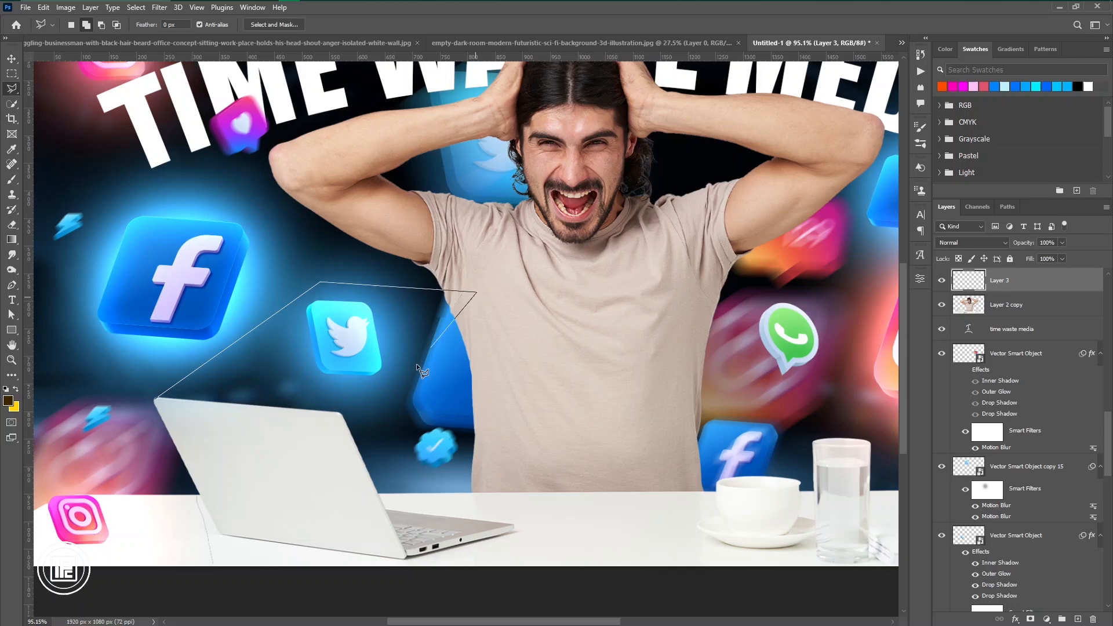
- Fill the outlined area above the laptop lid with a cyan Solid Color layer
click(1046, 619)
click(1038, 414)
click(898, 193)
drag(913, 322, 912, 262)
click(1015, 187)
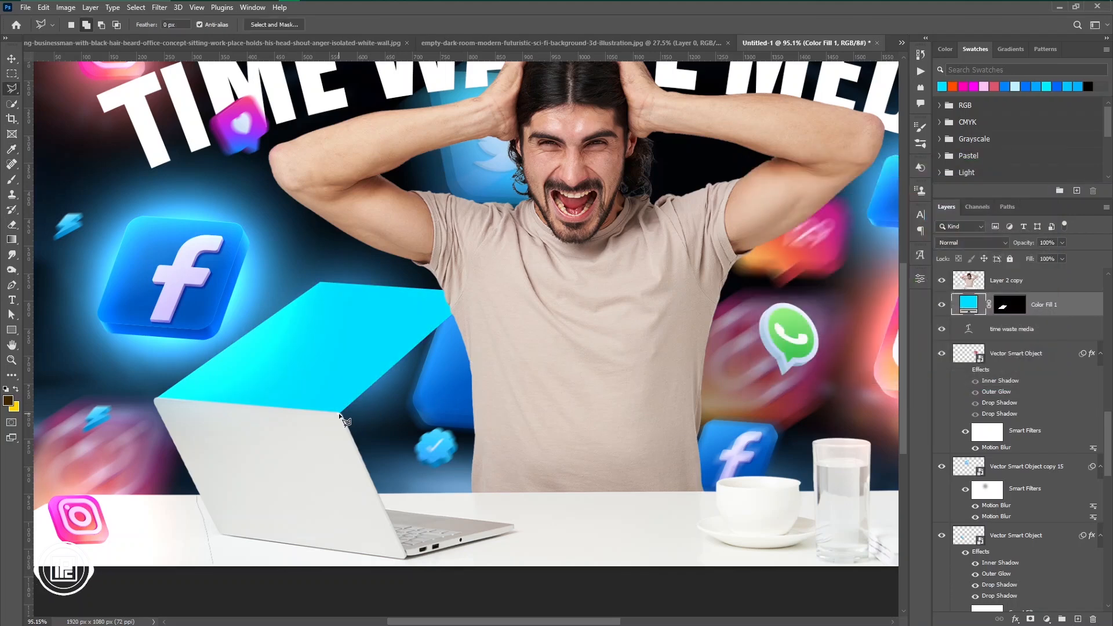
- Move the cyan fill above the man and add a second cyan fill between the lid's side edge and his torso
click(478, 291)
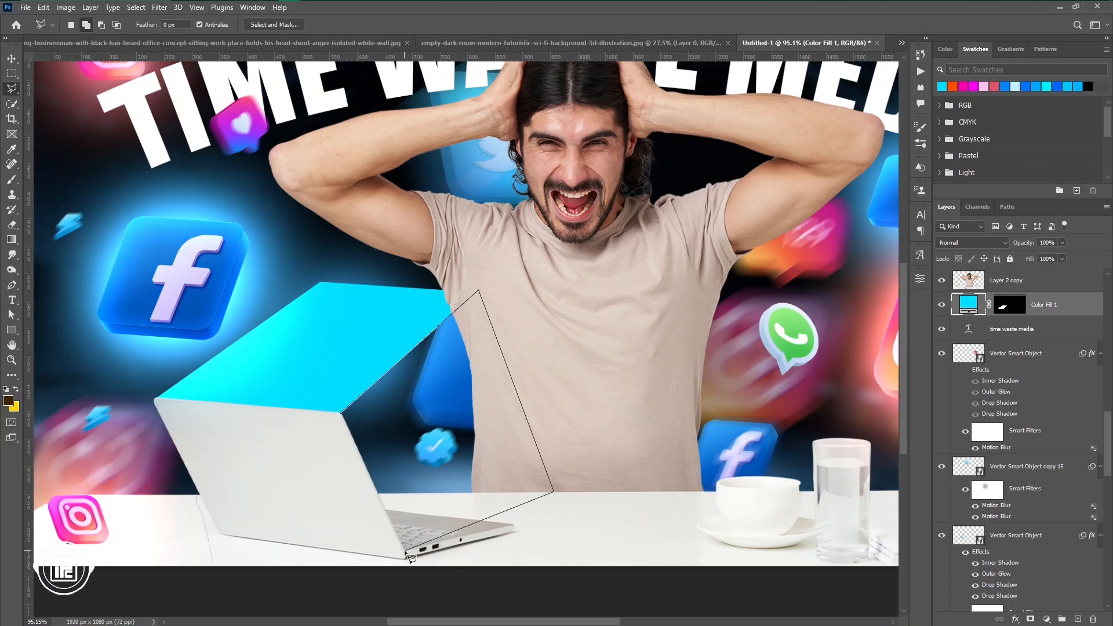
drag(1049, 307, 1046, 282)
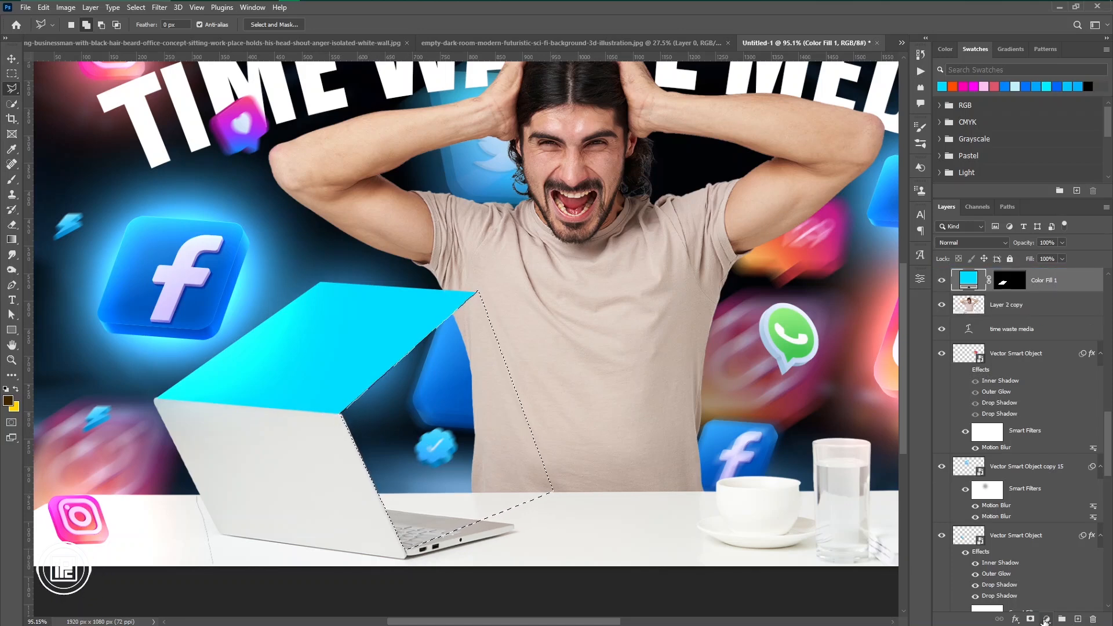
click(1047, 620)
click(993, 412)
key(Return)
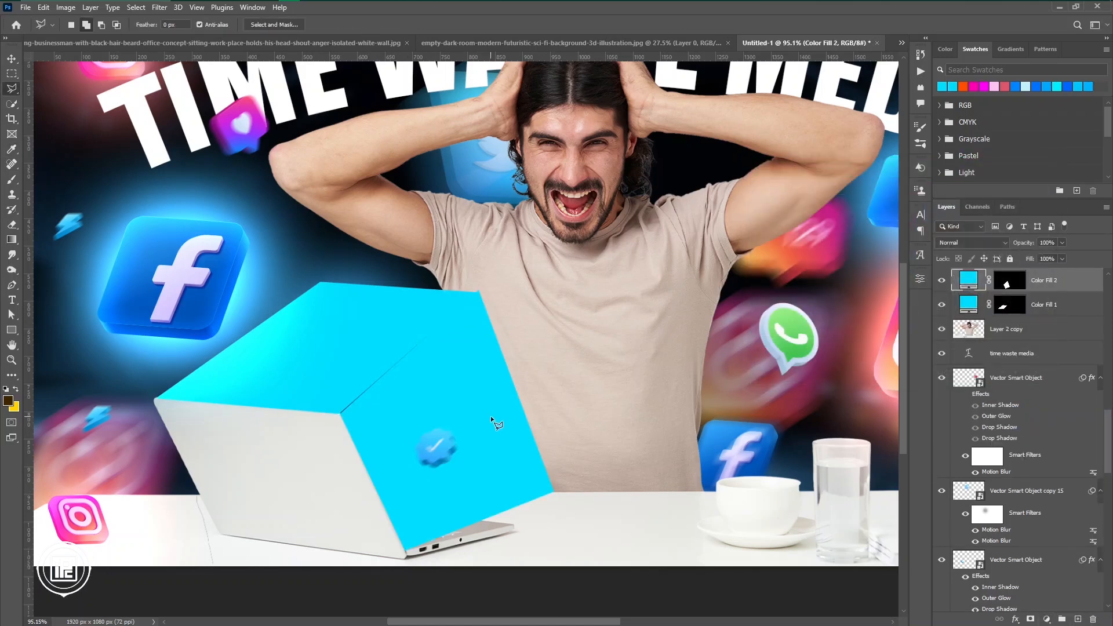
- Feather the masks of both cyan fills by about 10 px
click(10, 61)
click(1006, 285)
scroll(322, 400, up, 3)
double_click(1006, 288)
click(1085, 611)
click(919, 282)
mouse_move(784, 388)
mouse_down()
mouse_move(836, 390)
mouse_move(826, 388)
mouse_up()
click(1002, 306)
- Fade the outer parts of both cyan fills by painting black on their masks with a large soft brush
key(b)
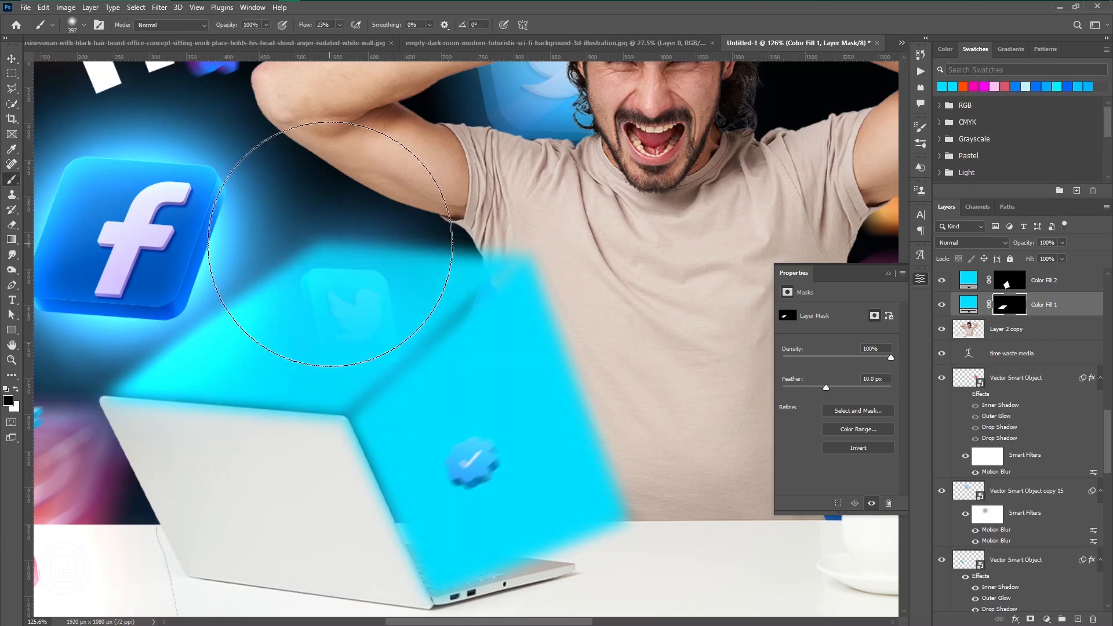
drag(479, 244, 298, 230)
click(1008, 282)
mouse_move(571, 354)
mouse_down()
mouse_move(657, 483)
mouse_move(496, 386)
mouse_up()
click(1009, 306)
drag(104, 380, 174, 359)
click(1009, 281)
drag(450, 460, 597, 467)
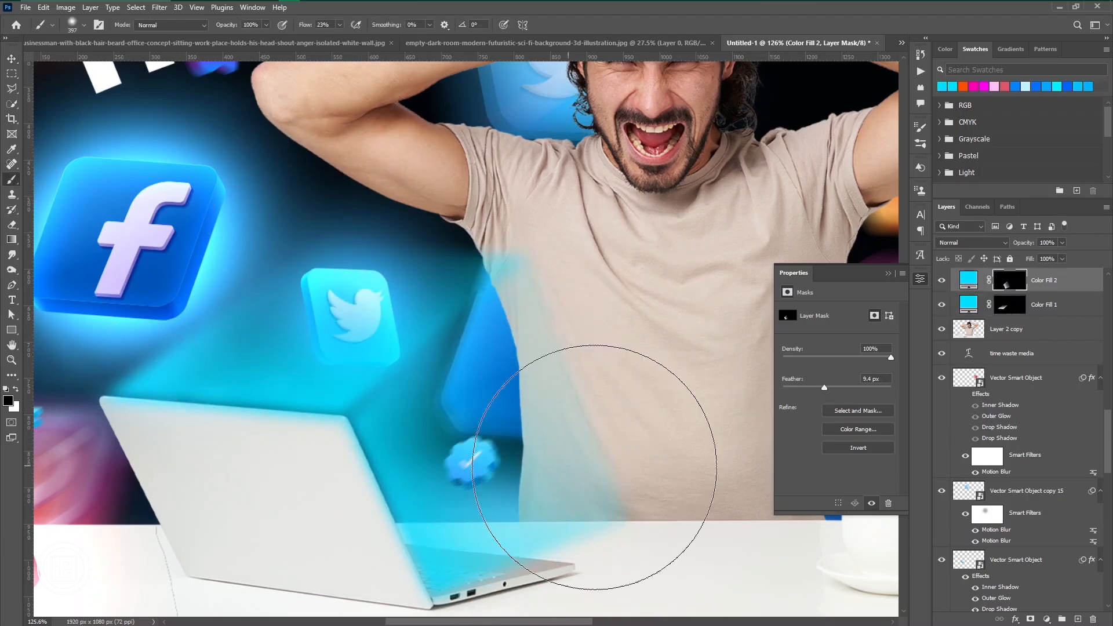
- Reduce the first cyan fill's mask feather to 1.4 px and set its blend mode to Linear Dodge (Add)
scroll(700, 500, down, 3)
click(1009, 305)
drag(825, 387, 783, 388)
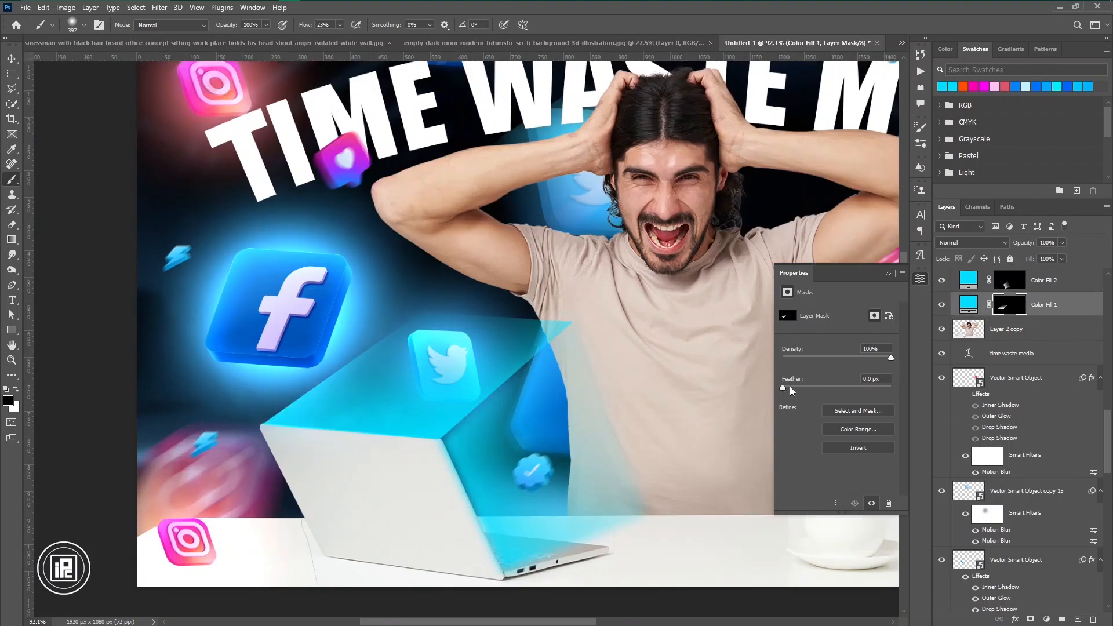
click(1009, 281)
click(1009, 306)
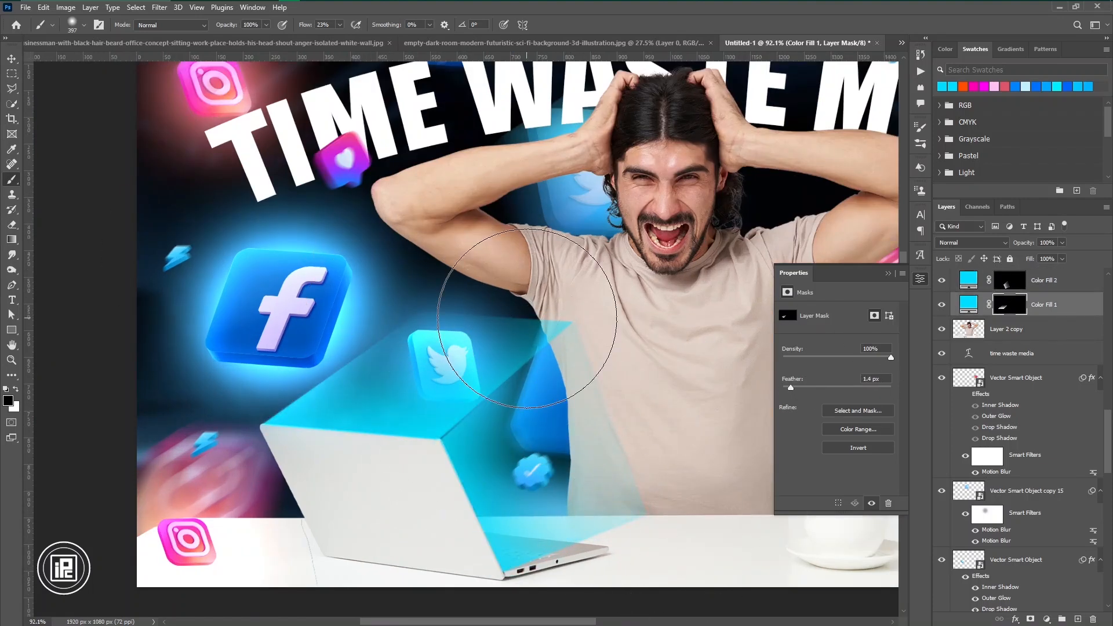
click(973, 242)
click(961, 358)
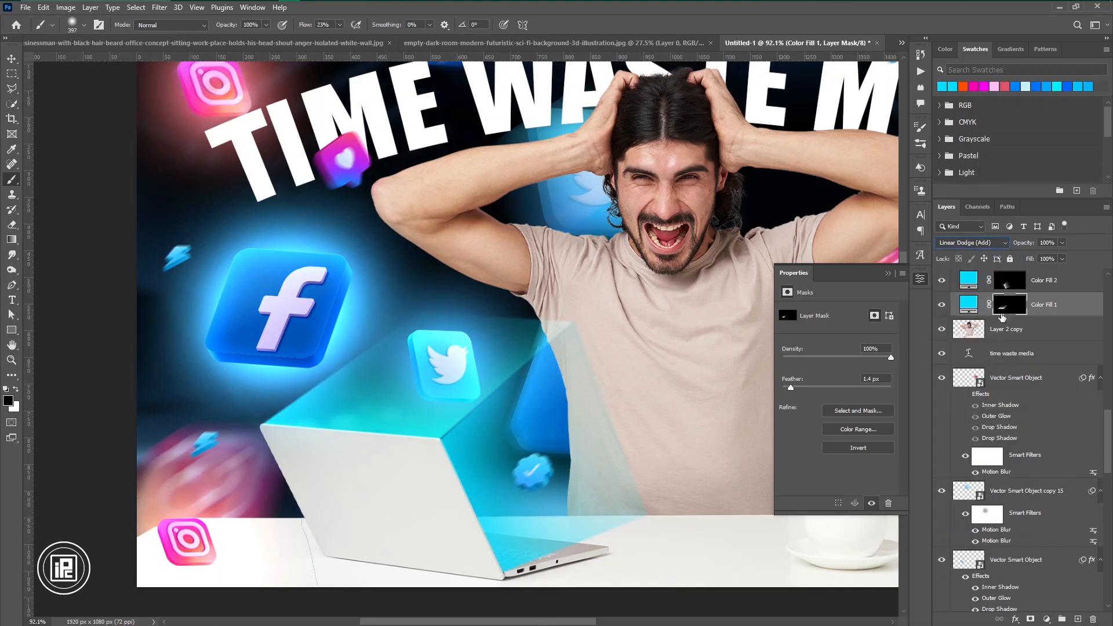
- Try a stronger feather of about 26 px on the cyan fill masks and compare the glow on and off
drag(812, 389, 832, 388)
click(1009, 281)
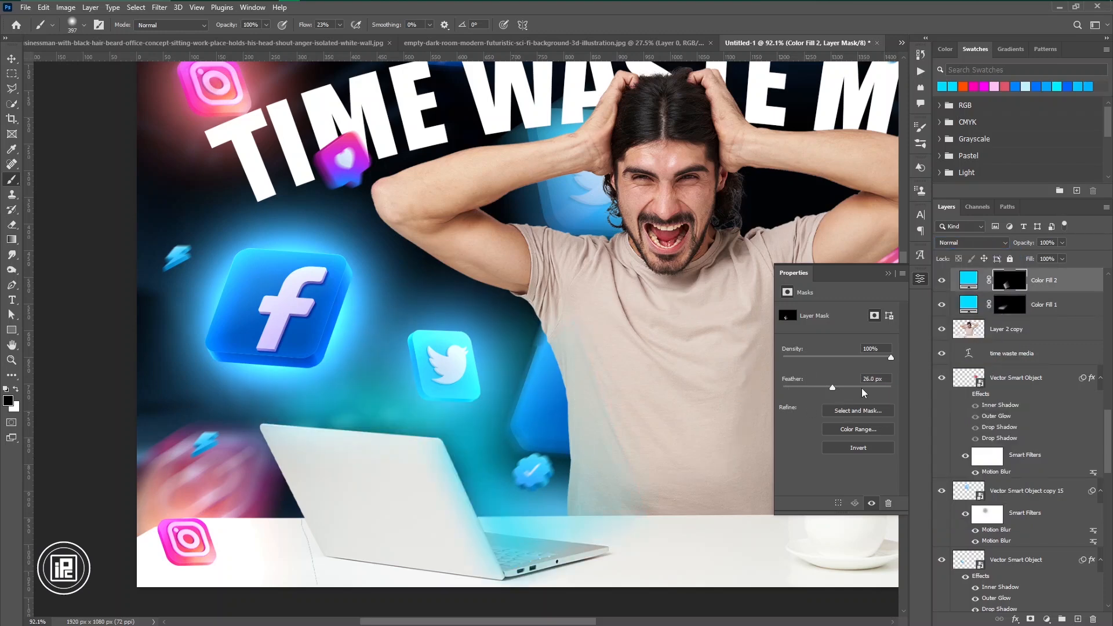
click(920, 279)
click(13, 59)
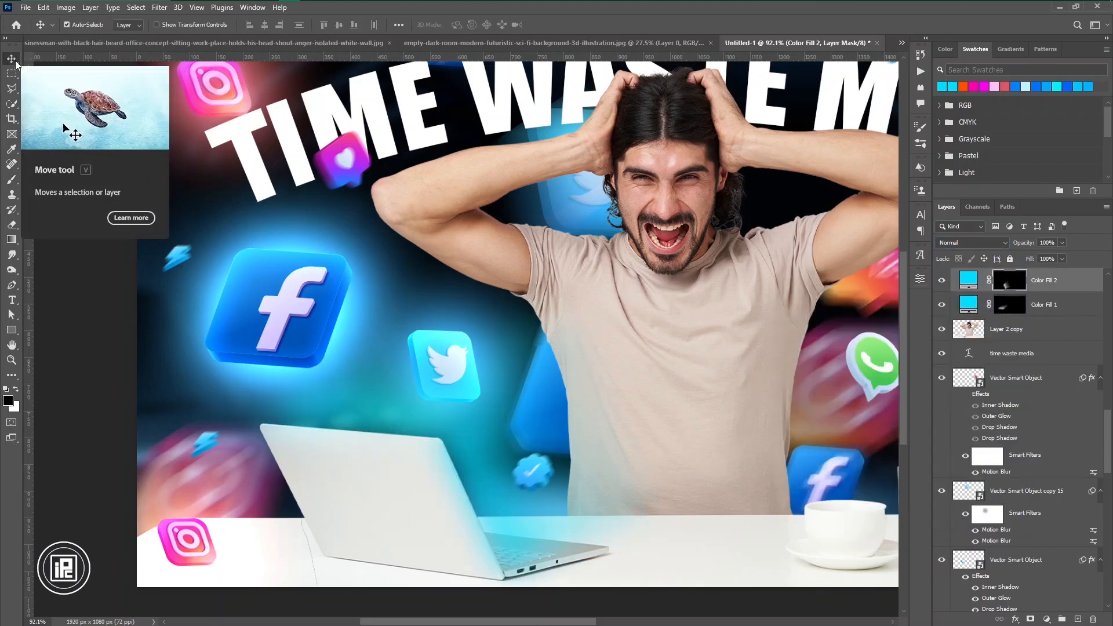
scroll(571, 316, down, 5)
scroll(524, 415, up, 7)
click(941, 283)
click(941, 283)
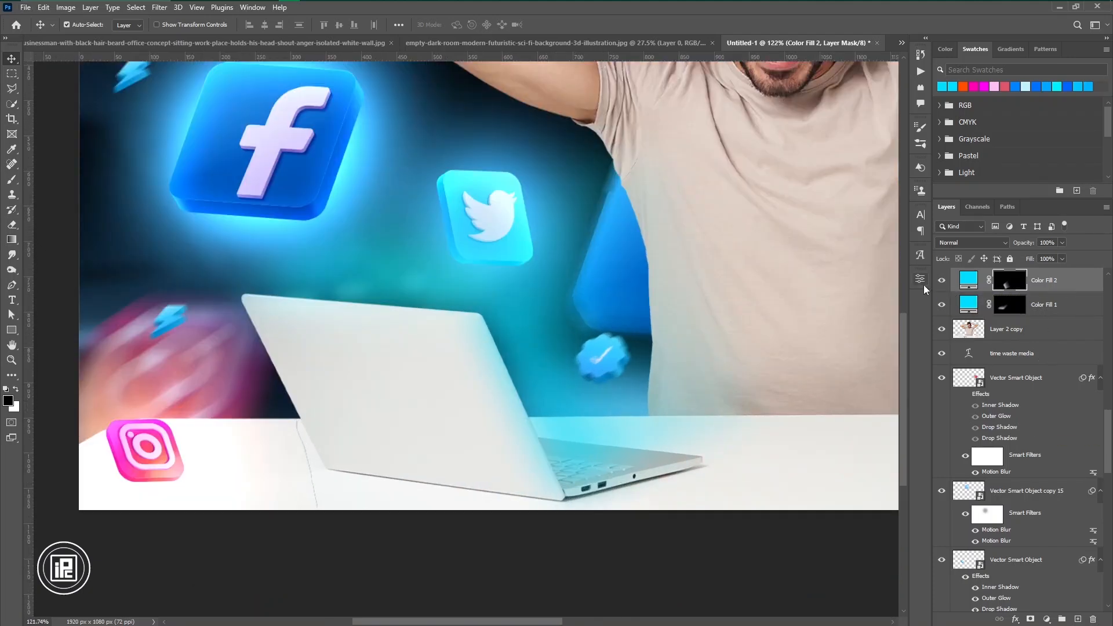
- Set the mask feather to 1.4 px on the second cyan fill and 1.9 px on the first
click(920, 279)
drag(833, 388, 791, 388)
click(1008, 306)
click(794, 388)
- Brush both cyan fill masks to fade the glow's far edges and bring back cyan along the laptop lid
key(b)
drag(557, 208, 624, 167)
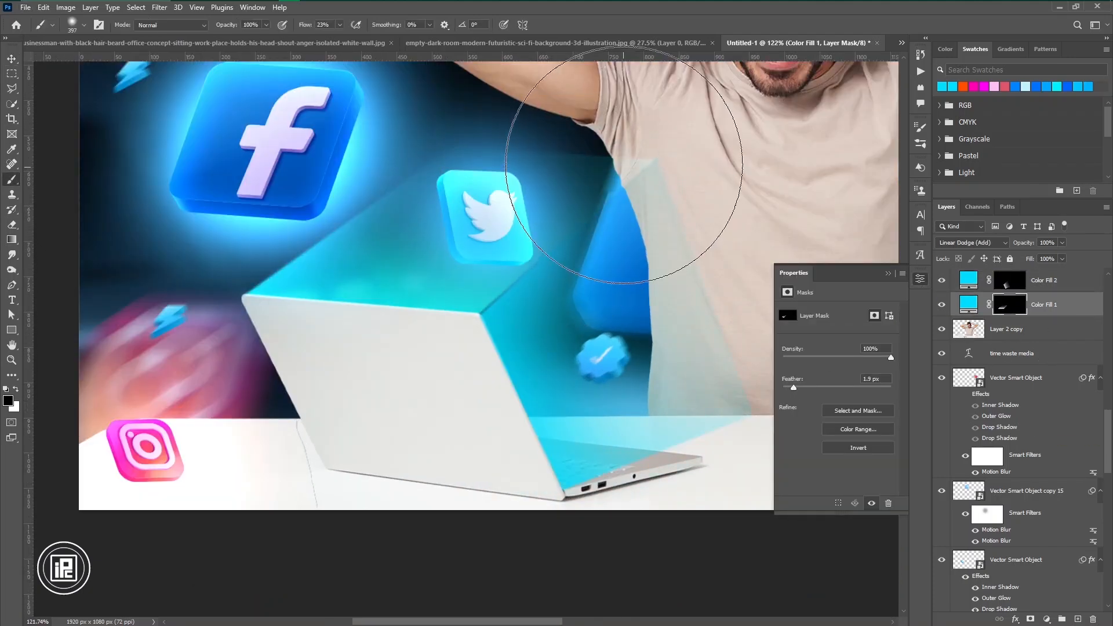
drag(330, 185, 198, 208)
click(551, 239)
click(1010, 281)
drag(475, 359, 394, 374)
drag(607, 438, 582, 482)
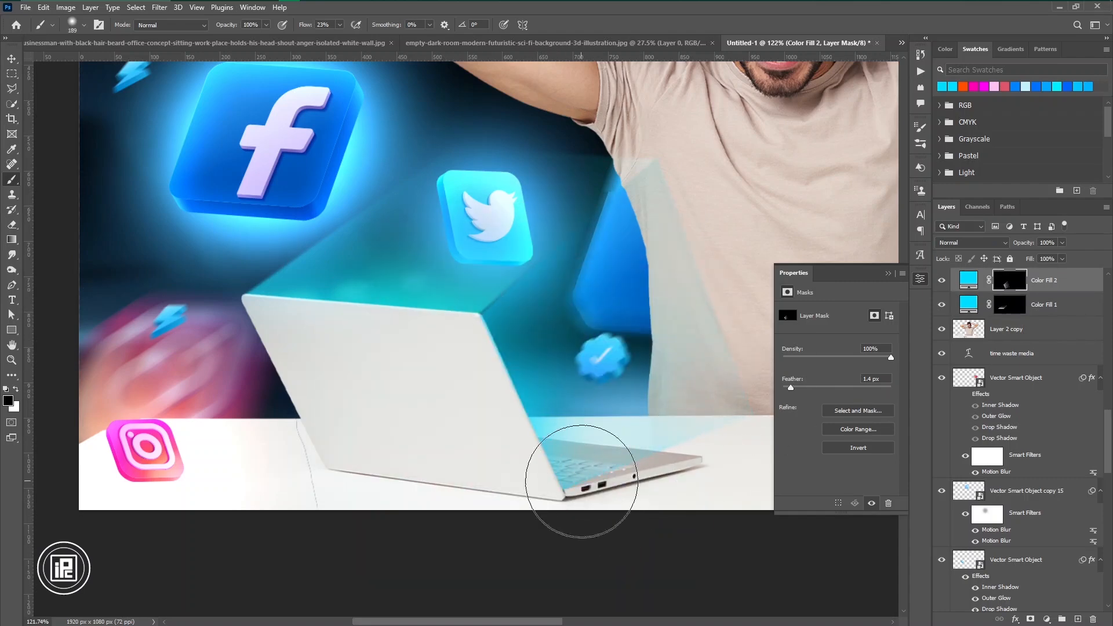
scroll(552, 282, down, 3)
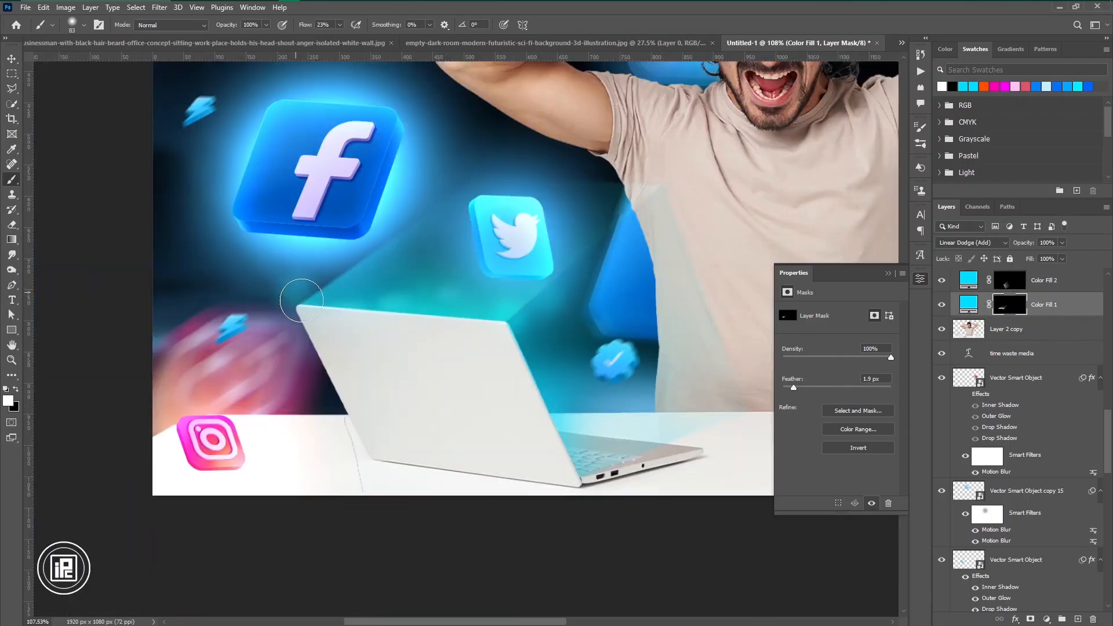
drag(360, 308, 487, 326)
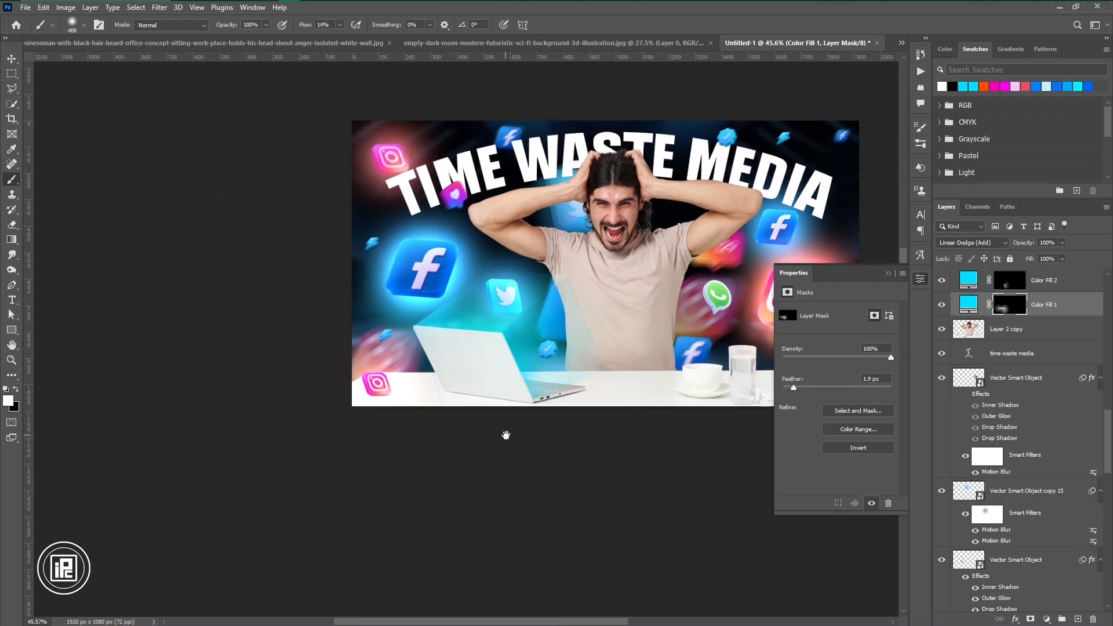
- Place a small copy of the table's Instagram icon, about 74 × 59 px, beside the laptop screen above the man layer
shift+click(1044, 281)
click(1020, 329)
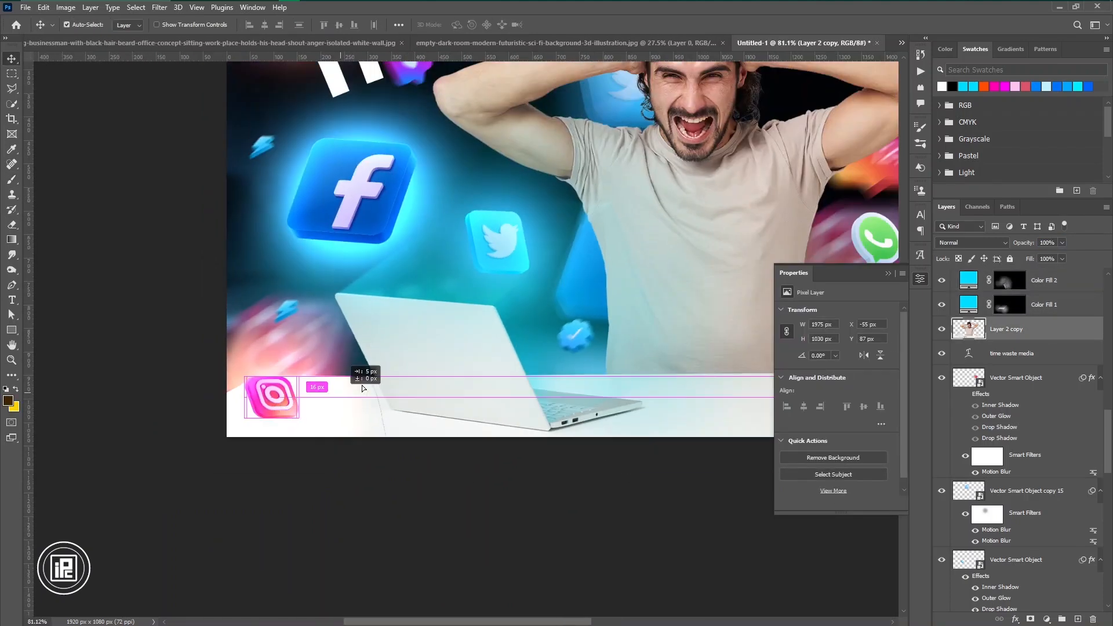
drag(361, 372, 542, 342)
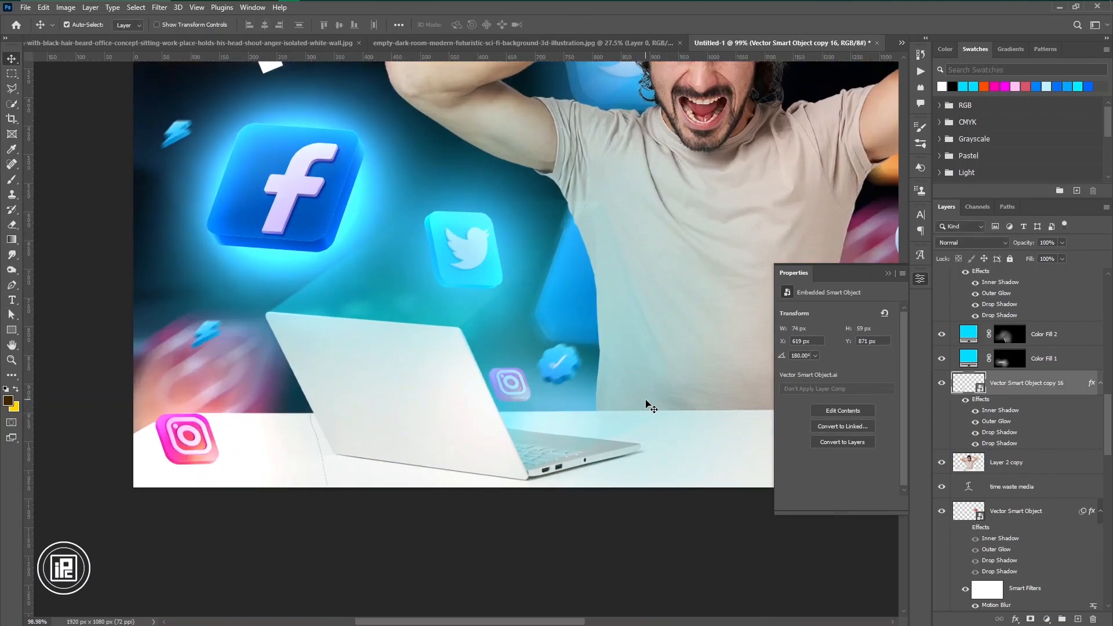
- Hide both cyan fills and copy the floating Twitter icon onto the laptop keyboard, directly above the man layer
click(968, 335)
click(941, 334)
click(967, 360)
click(942, 358)
drag(493, 279, 574, 455)
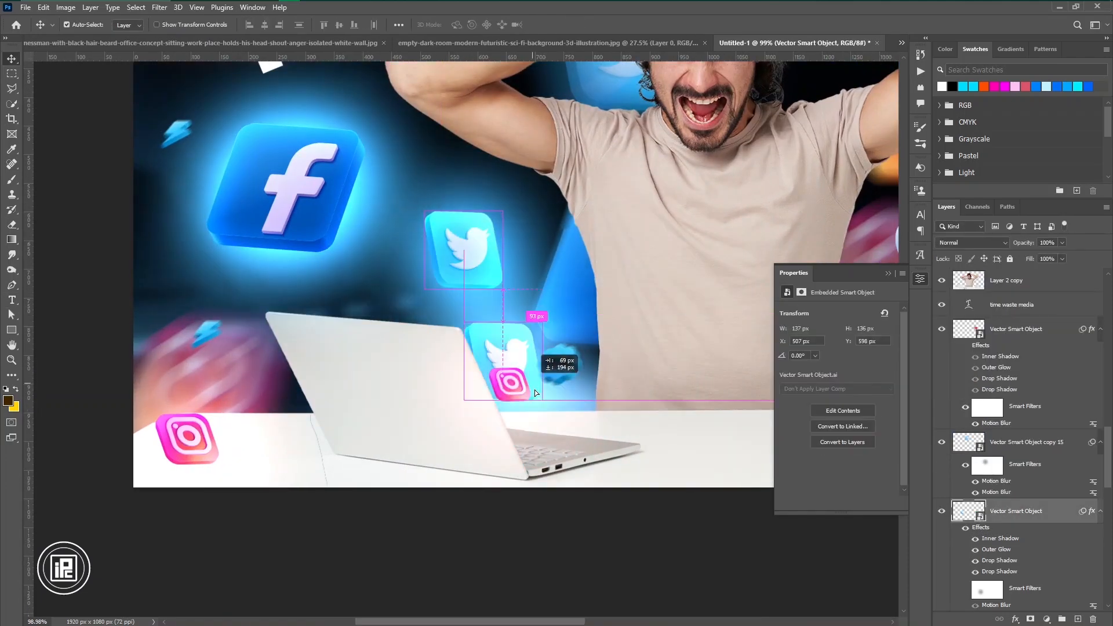
drag(1026, 510, 1038, 270)
click(975, 319)
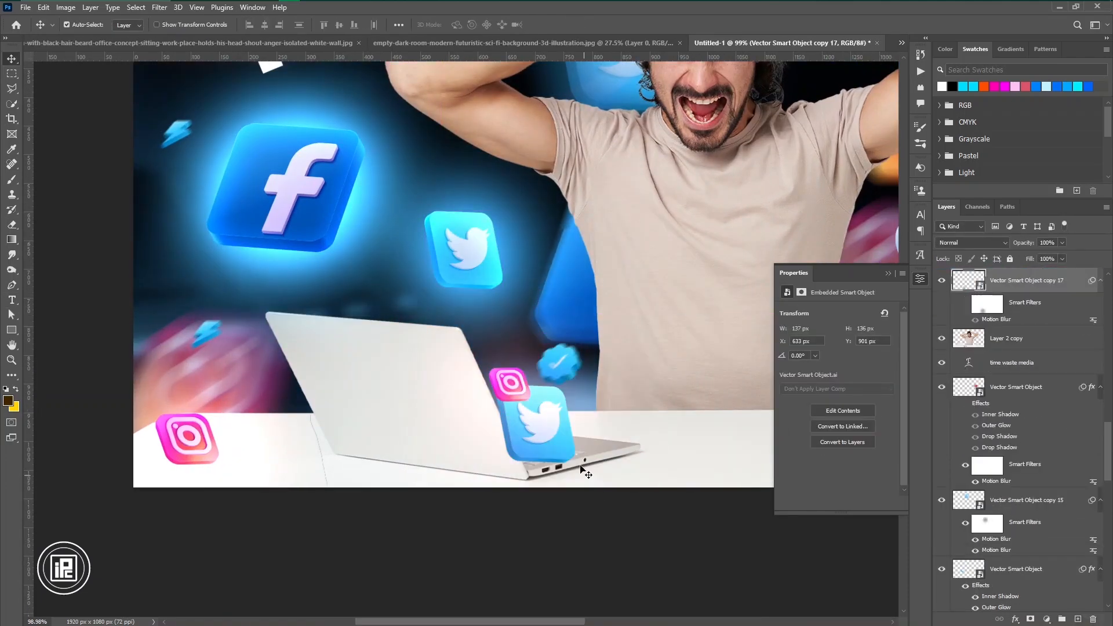
- Give the Twitter copy on the keyboard the blue glow effects and remove its Motion Blur
drag(545, 435, 554, 409)
key(ctrl+z)
drag(1092, 570, 1038, 281)
drag(1083, 280, 1093, 620)
- Shrink the Twitter copy and position it just above the laptop keyboard
key(ctrl+t)
drag(497, 463, 541, 418)
mouse_move(559, 401)
mouse_down()
mouse_move(544, 422)
mouse_move(554, 416)
mouse_up()
drag(561, 438, 566, 434)
key(Return)
- Copy the large Facebook icon to the laptop lid's upper corner, scaled to about 123 × 100 px and rotated -18.39°
drag(314, 229, 492, 378)
drag(1035, 286, 1036, 606)
scroll(1036, 576, down, 3)
drag(1036, 370, 1036, 459)
key(ctrl+t)
drag(569, 374, 452, 329)
drag(420, 326, 477, 343)
scroll(1027, 429, down, 4)
click(574, 24)
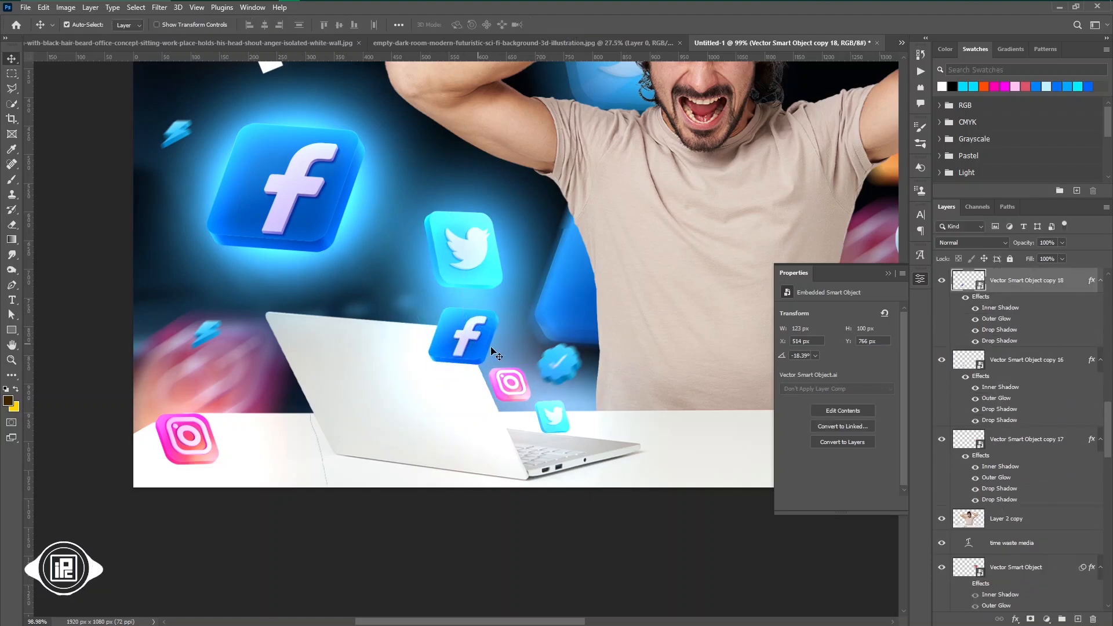
- Move the small Facebook copy down the layer stack and show both cyan fills again
drag(1023, 317, 1023, 529)
scroll(488, 371, down, 3)
scroll(1009, 453, up, 4)
click(942, 487)
click(942, 463)
scroll(670, 357, down, 3)
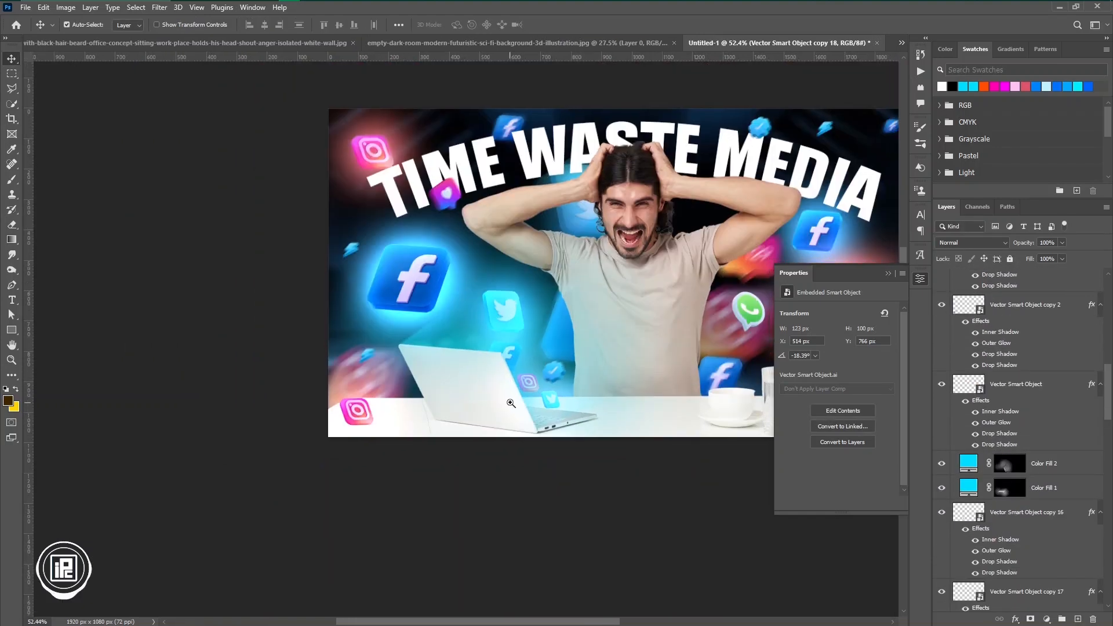
- Adjust the blur smart filter on the sci-fi background layer, Layer 1
drag(685, 323, 534, 350)
click(889, 273)
scroll(1023, 464, down, 10)
click(1024, 573)
click(1101, 574)
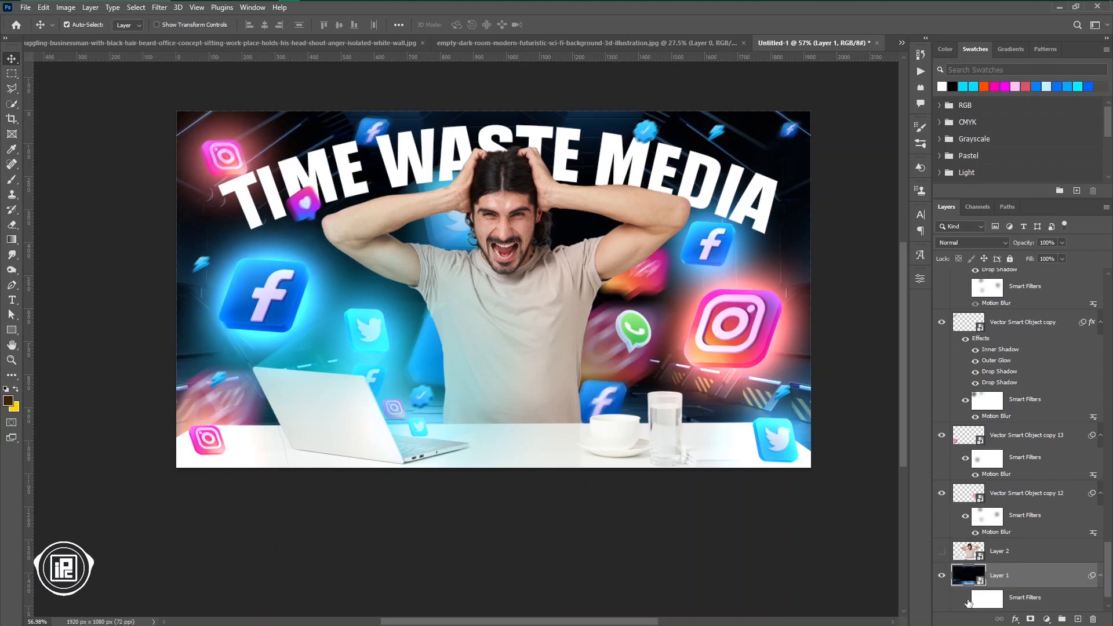
scroll(1019, 580, down, 2)
double_click(1009, 581)
drag(631, 304, 620, 304)
click(745, 147)
- Add a cyan Solid Color fill directly above the man and clip it to his layer
click(542, 313)
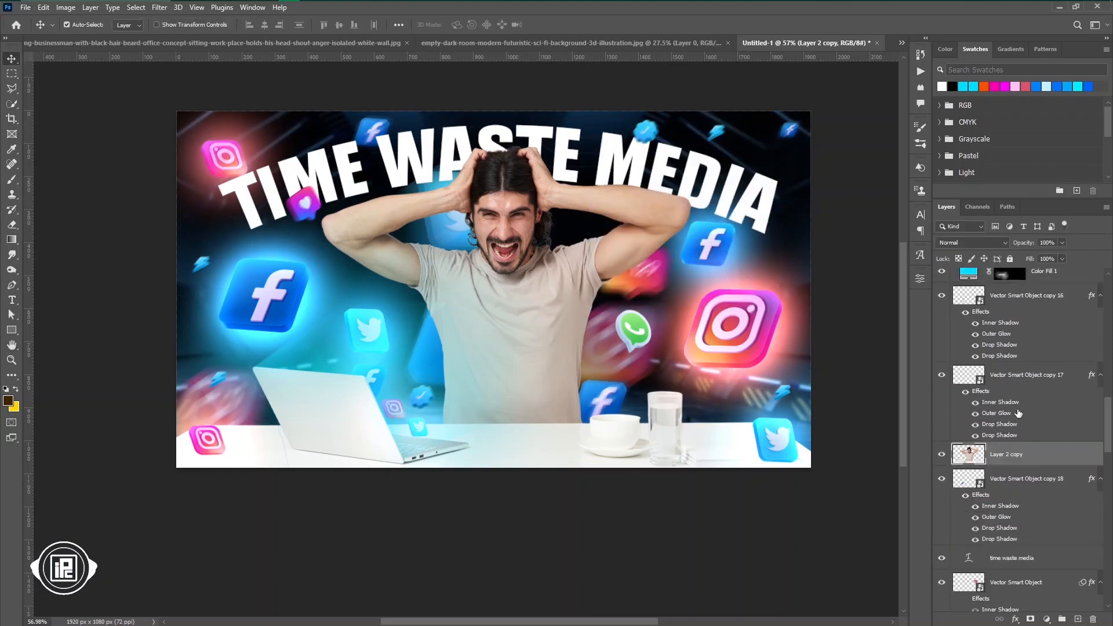
click(1046, 619)
click(1046, 415)
click(898, 193)
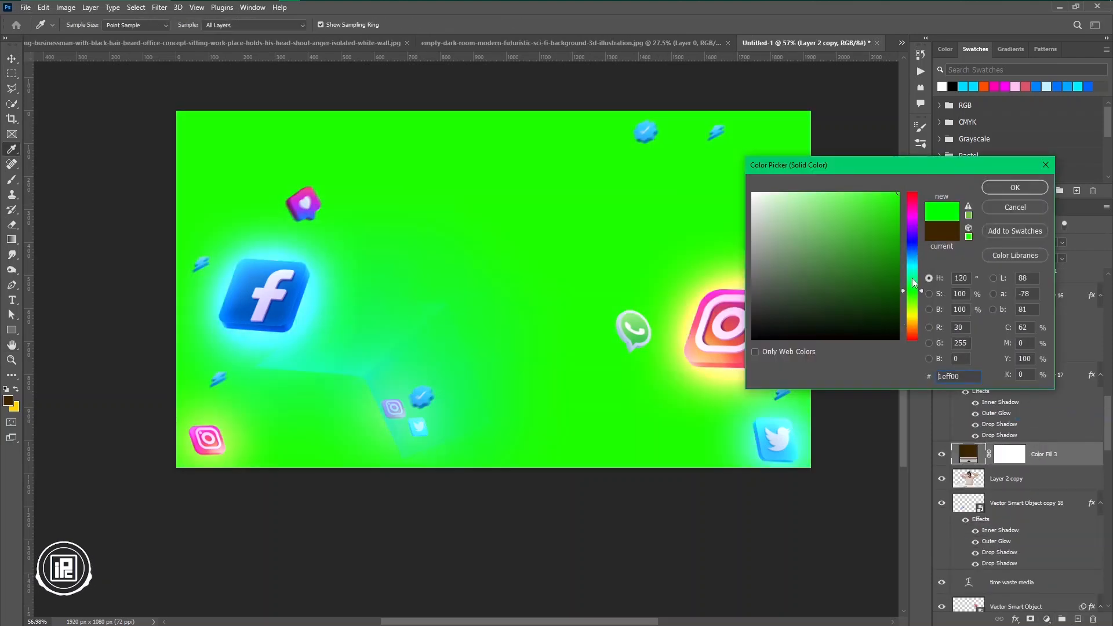
click(907, 260)
click(1014, 189)
alt+click(1008, 467)
- Set the clipped cyan fill to Linear Dodge (Add) and invert its mask to black
click(983, 243)
click(978, 353)
click(1032, 457)
key(ctrl+i)
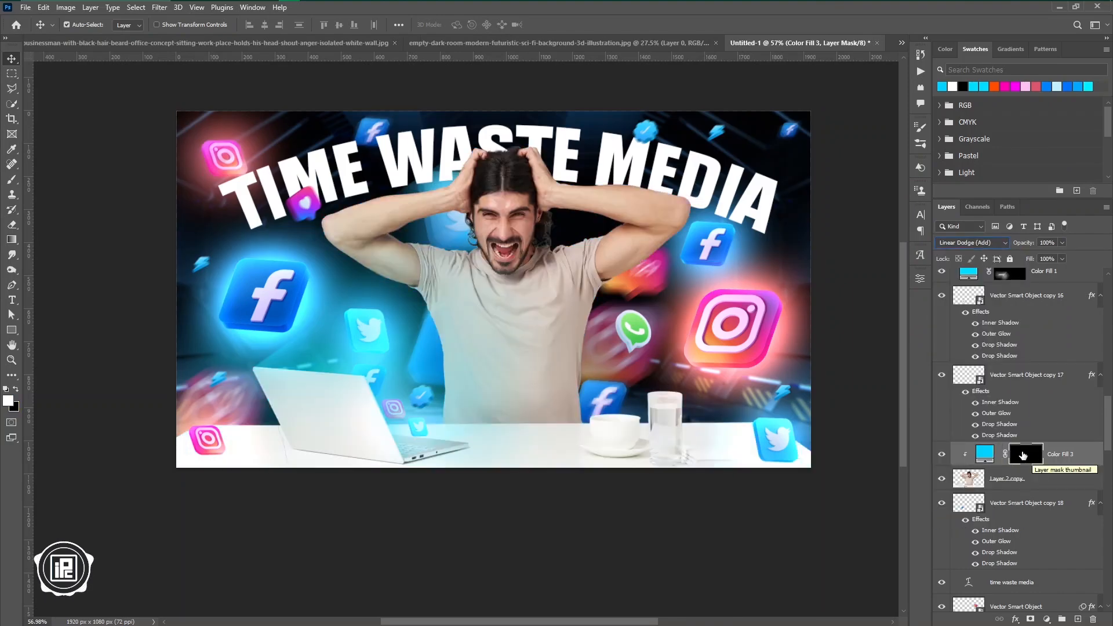
click(576, 379)
- Paint white on the fill's mask at 100% flow to add cyan rim light along the man's arms and torso
key(b)
click(1016, 458)
scroll(602, 367, up, 2)
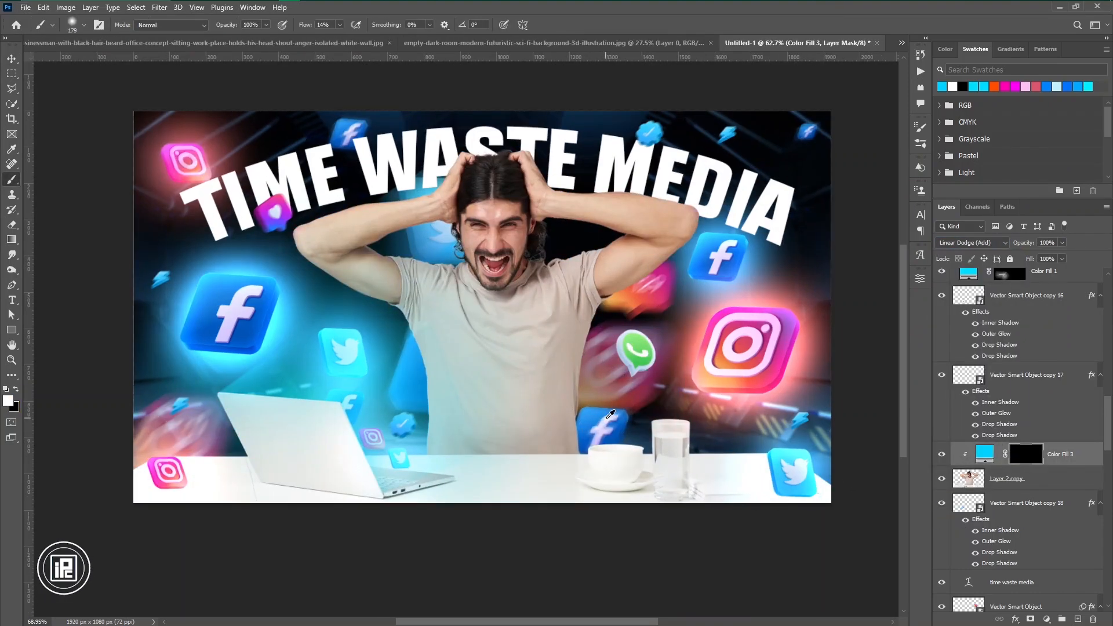
click(341, 25)
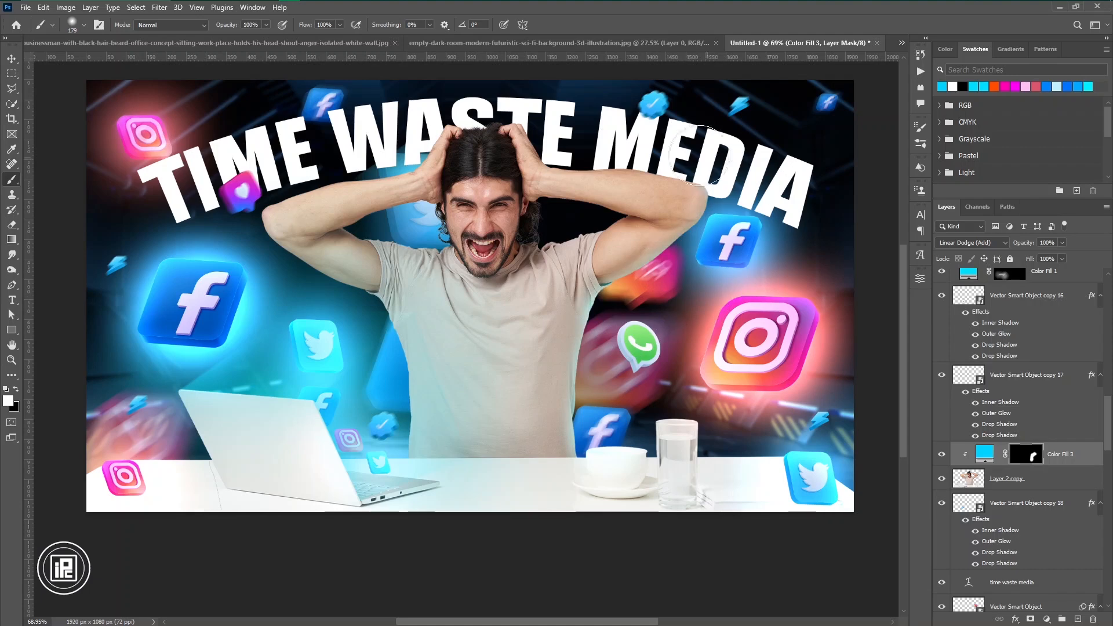
drag(255, 265, 293, 296)
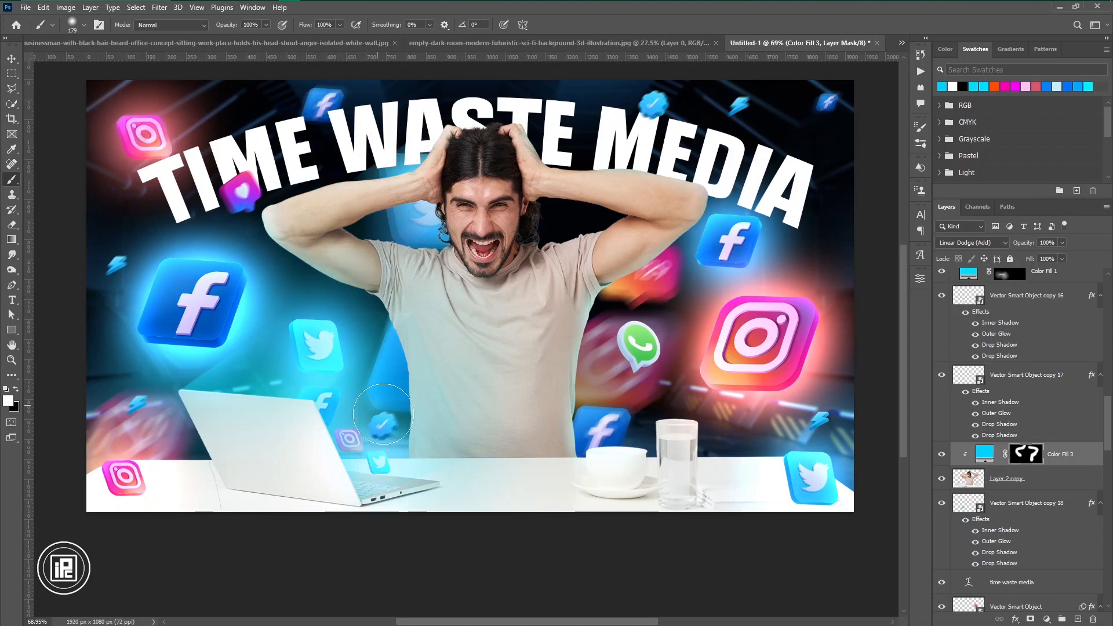
drag(448, 449, 478, 447)
mouse_move(629, 461)
mouse_down()
mouse_move(705, 453)
mouse_move(682, 462)
mouse_up()
scroll(678, 437, down, 3)
scroll(675, 434, up, 3)
key(x)
key(x)
scroll(725, 447, up, 1)
drag(626, 298, 672, 367)
key(ctrl+z)
scroll(530, 274, up, 4)
mouse_move(565, 212)
mouse_down()
mouse_move(620, 232)
mouse_move(575, 202)
mouse_up()
key(ctrl+z)
- Paint finer cyan rim light along the shoulder, underarm and side hair with a brush of about 24 px
key(bracketleft)
key(bracketleft)
key(bracketleft)
key(bracketleft)
key(bracketleft)
key(ctrl+z)
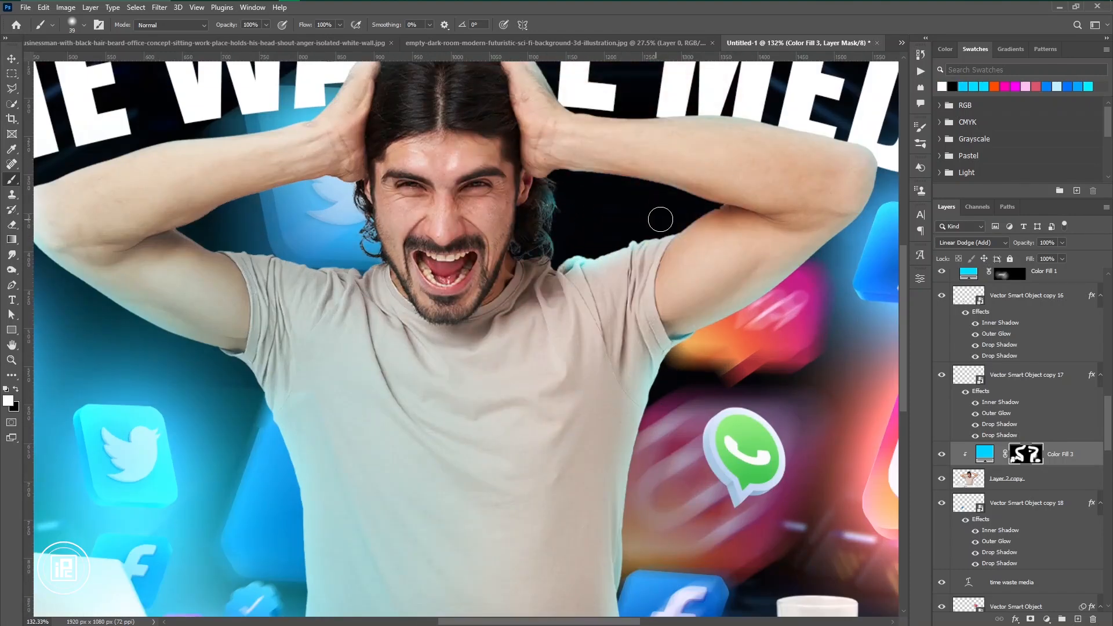
scroll(731, 206, up, 6)
key(bracketleft)
key(bracketleft)
key(bracketleft)
key(bracketleft)
key(bracketleft)
key(bracketleft)
key(bracketleft)
key(bracketleft)
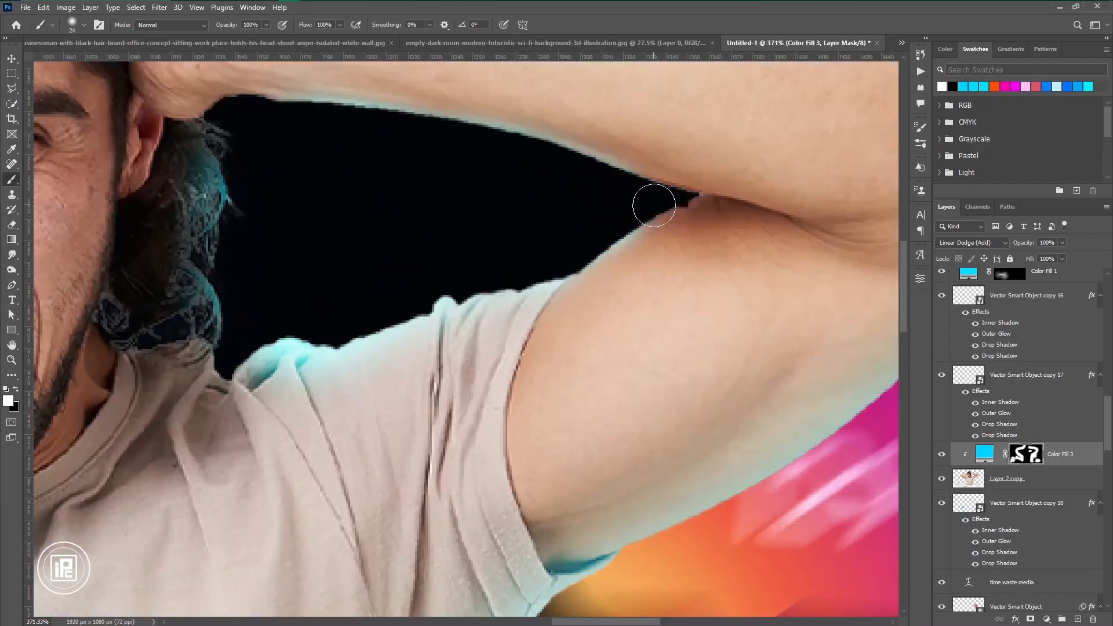
- Add cyan rim light across the top of the man's hair and along its side strands
scroll(667, 207, down, 5)
mouse_move(270, 234)
mouse_down()
mouse_move(422, 309)
mouse_move(499, 316)
mouse_move(458, 237)
mouse_up()
scroll(498, 317, up, 3)
key(bracketright)
key(bracketright)
key(bracketright)
key(bracketright)
key(bracketright)
key(bracketright)
key(bracketright)
key(bracketright)
key(bracketleft)
key(bracketleft)
key(bracketleft)
key(bracketleft)
scroll(343, 331, down, 6)
scroll(467, 324, up, 2)
key(bracketright)
drag(452, 181, 520, 179)
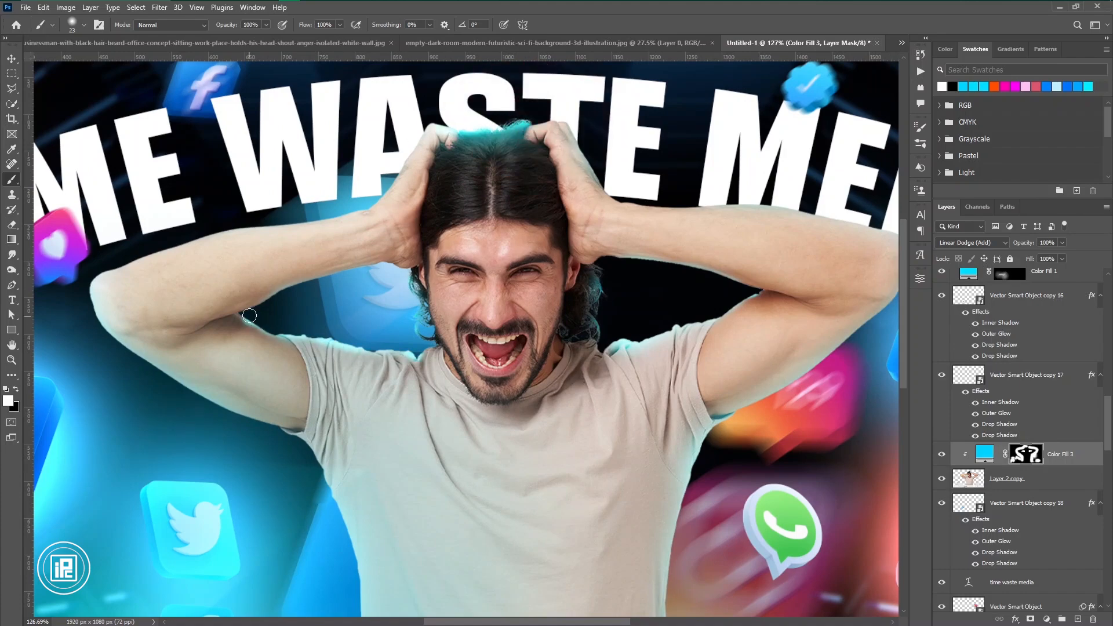
- Extend the cyan rim light along the forearm above the Twitter icon with a brush of about 41 px
scroll(603, 346, down, 2)
scroll(544, 220, up, 4)
key(bracketright)
key(bracketright)
key(bracketright)
key(bracketright)
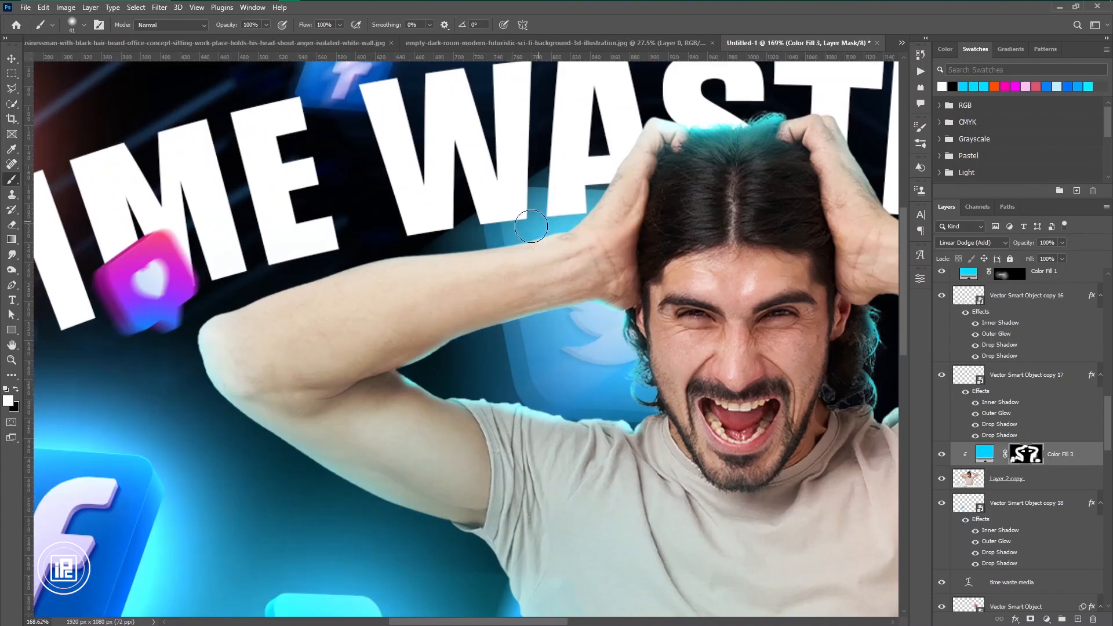
- Lower the brush flow to 18% and paint thin cyan highlights around the arm crease and along the jawline
key(x)
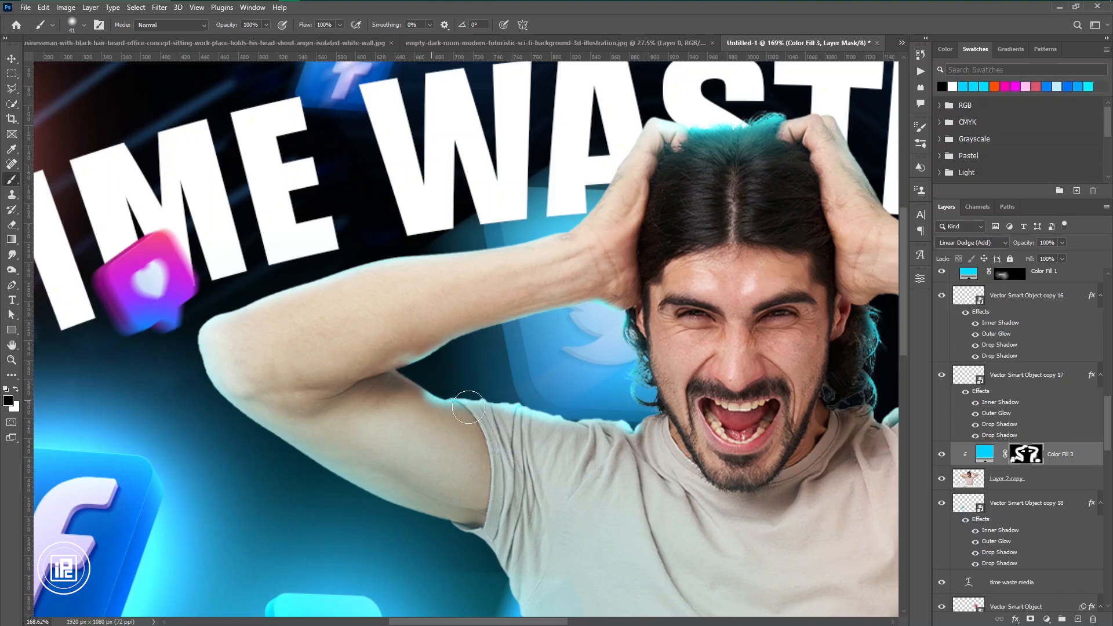
key(shift+1)
key(shift+8)
key(x)
key(x)
mouse_move(371, 374)
mouse_down()
mouse_move(480, 329)
mouse_move(349, 382)
mouse_up()
key(x)
mouse_move(500, 319)
mouse_down()
mouse_move(653, 316)
mouse_move(656, 356)
mouse_up()
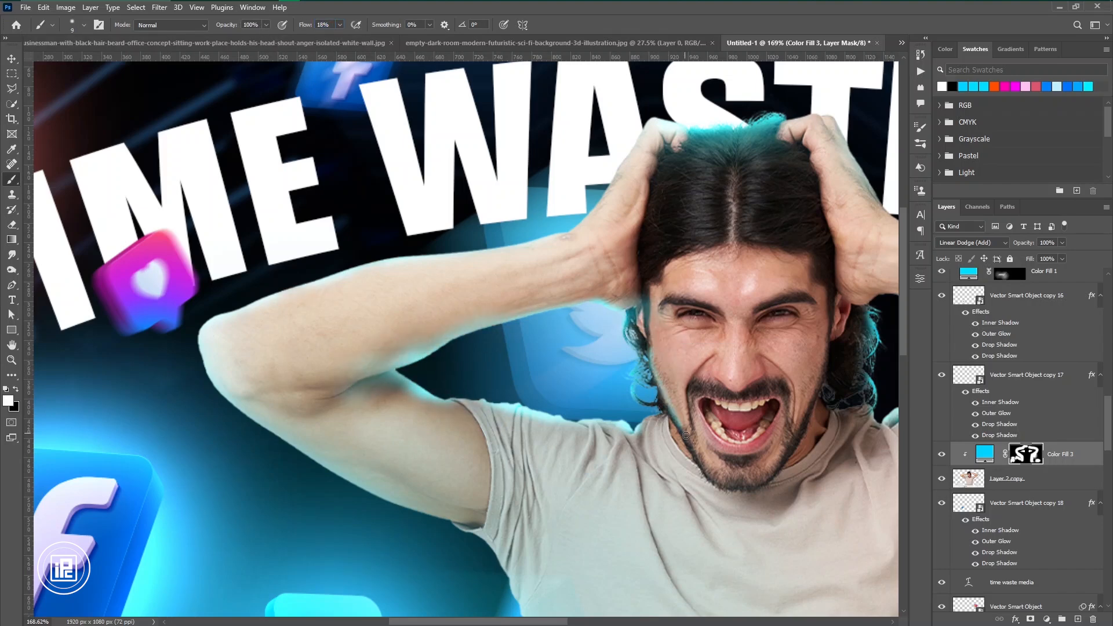
- Raise the brush flow to 25% and paint thin cyan highlights on the shirt's chest, sleeve and side folds
scroll(640, 422, down, 4)
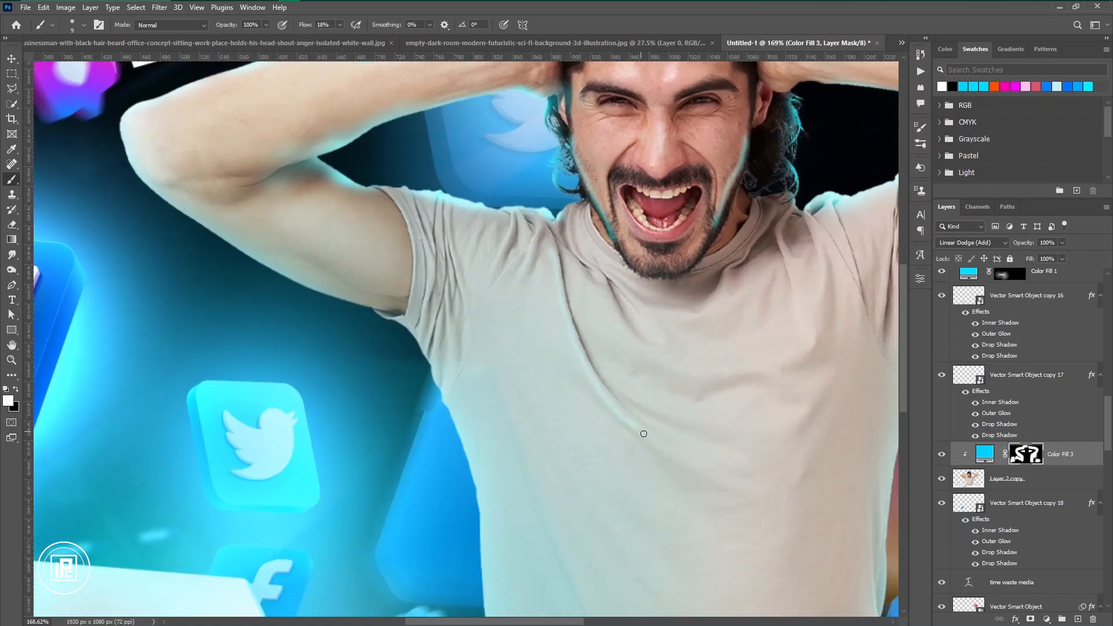
scroll(641, 423, down, 2)
drag(303, 25, 307, 25)
scroll(842, 231, up, 1)
drag(837, 166, 825, 287)
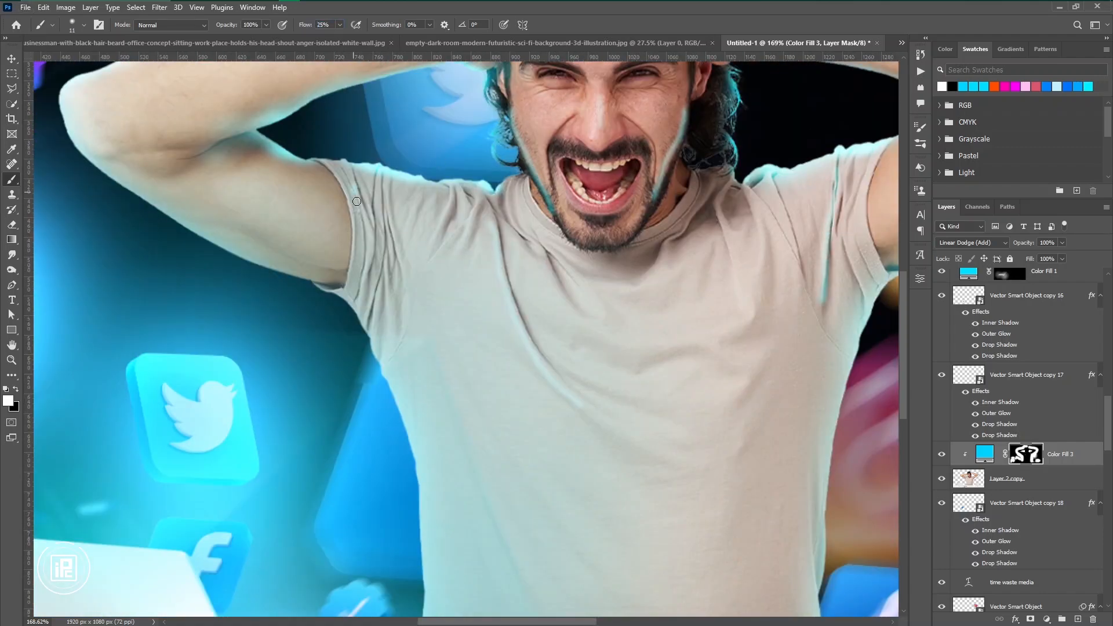
drag(378, 187, 371, 320)
scroll(366, 322, down, 6)
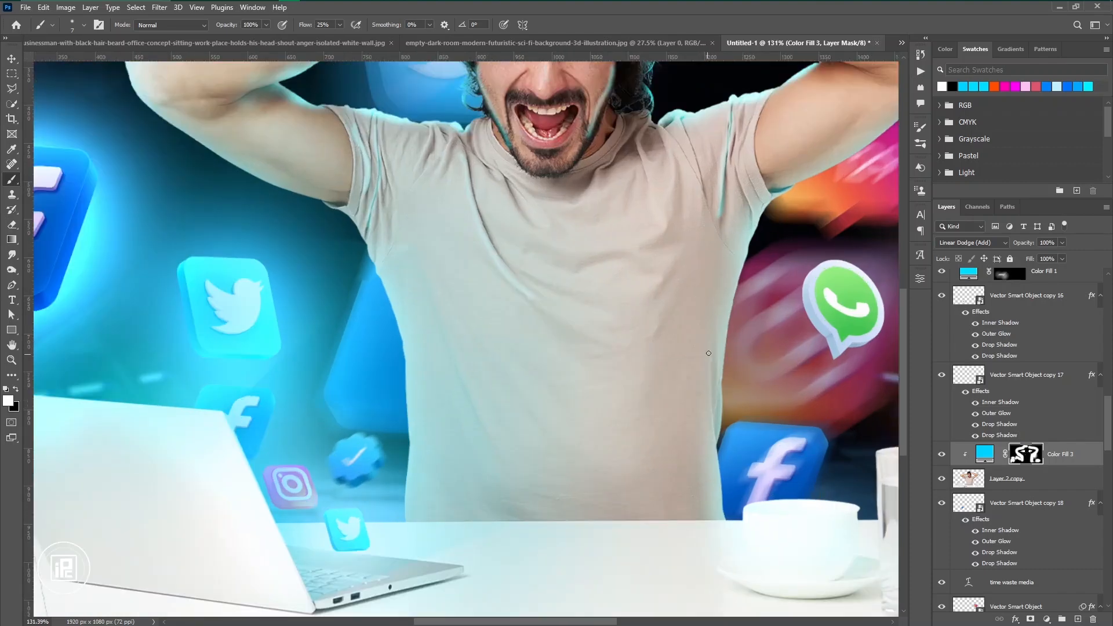
scroll(709, 416, up, 2)
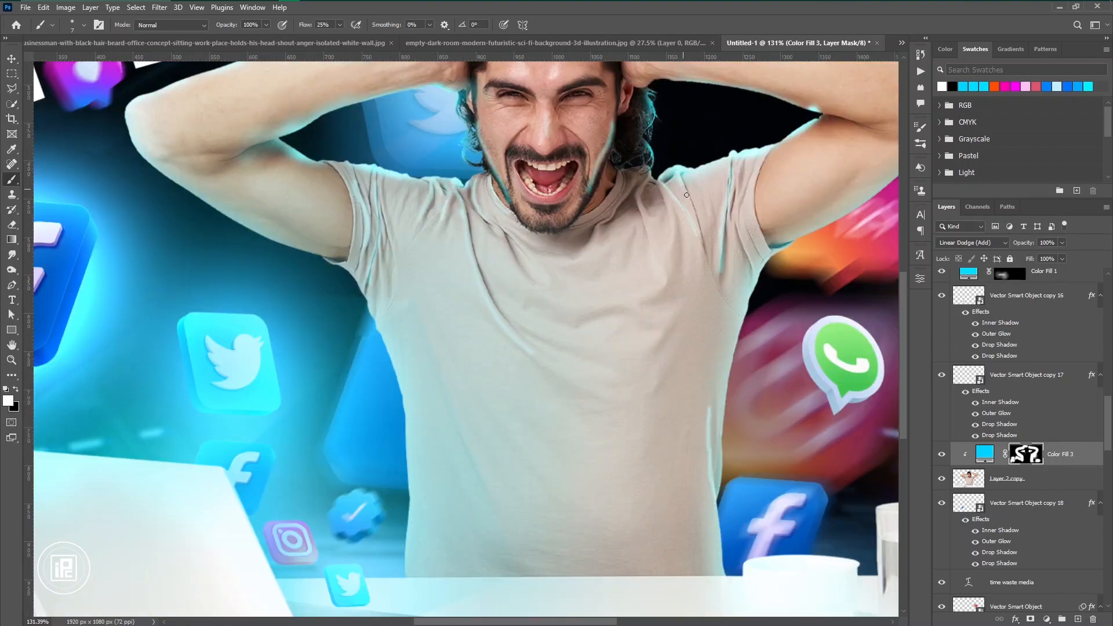
- Paint thin cyan highlights down both sides of the face and enlarge the brush to about 117 px
scroll(472, 139, up, 2)
drag(476, 118, 475, 146)
drag(631, 123, 631, 133)
scroll(324, 307, up, 1)
scroll(320, 310, down, 3)
drag(306, 318, 338, 334)
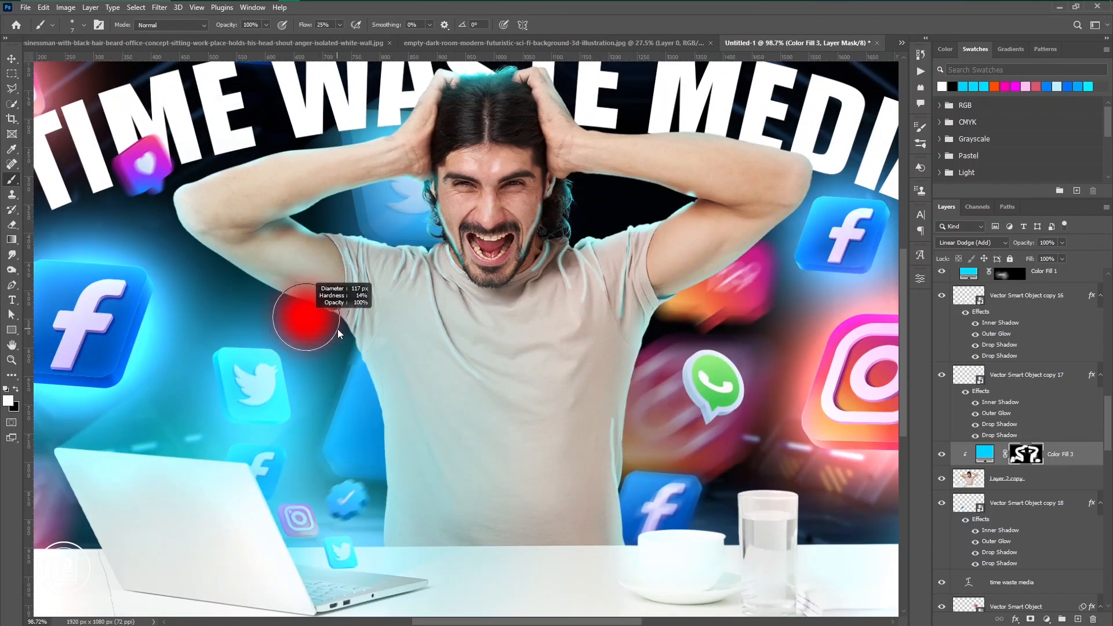
- Set up the Smudge tool with a spatter brush of about 31 px and 77% strength
scroll(366, 213, up, 3)
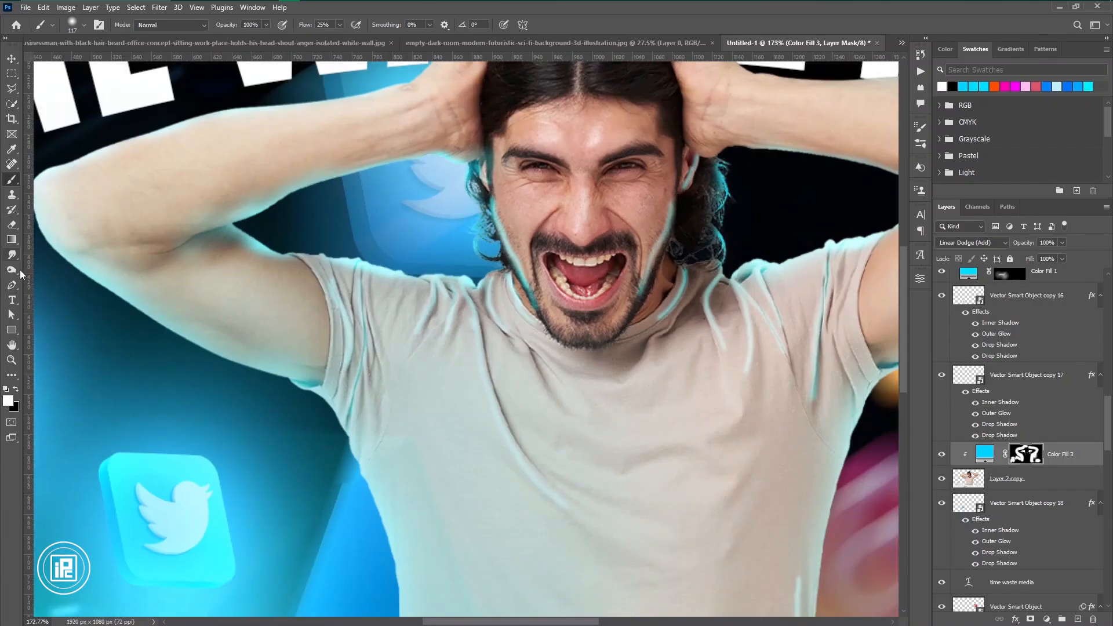
click(12, 255)
scroll(499, 221, up, 5)
right_click(499, 225)
click(573, 375)
right_click(492, 246)
click(563, 278)
click(485, 219)
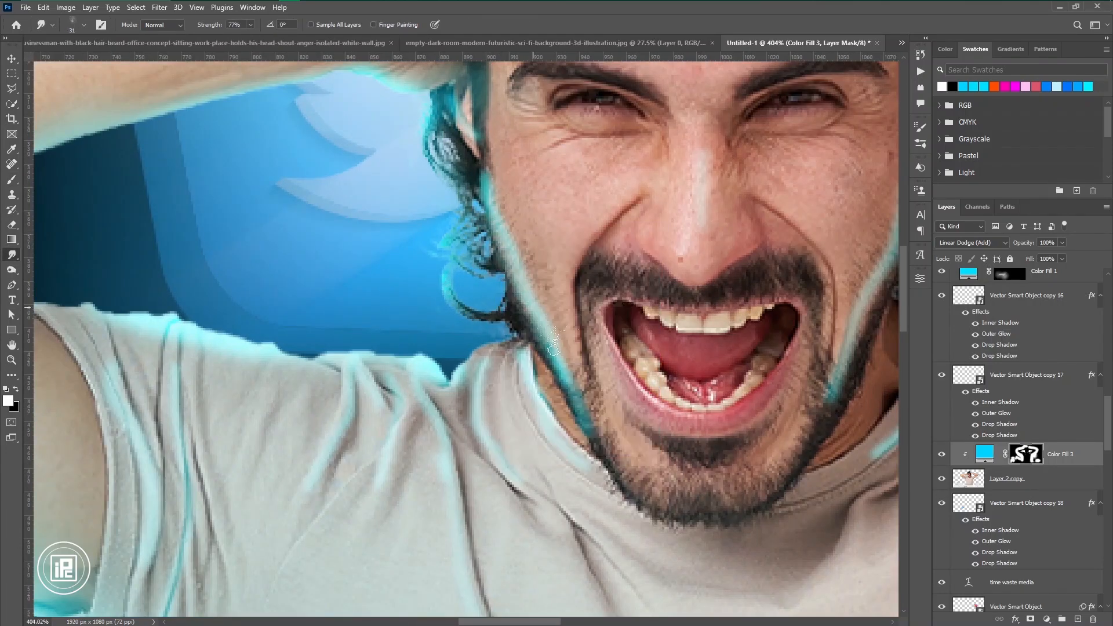
- Smudge the cyan highlights along the jaw, the main chest fold and the sleeve on the laptop side
drag(575, 388, 617, 488)
drag(471, 580, 440, 379)
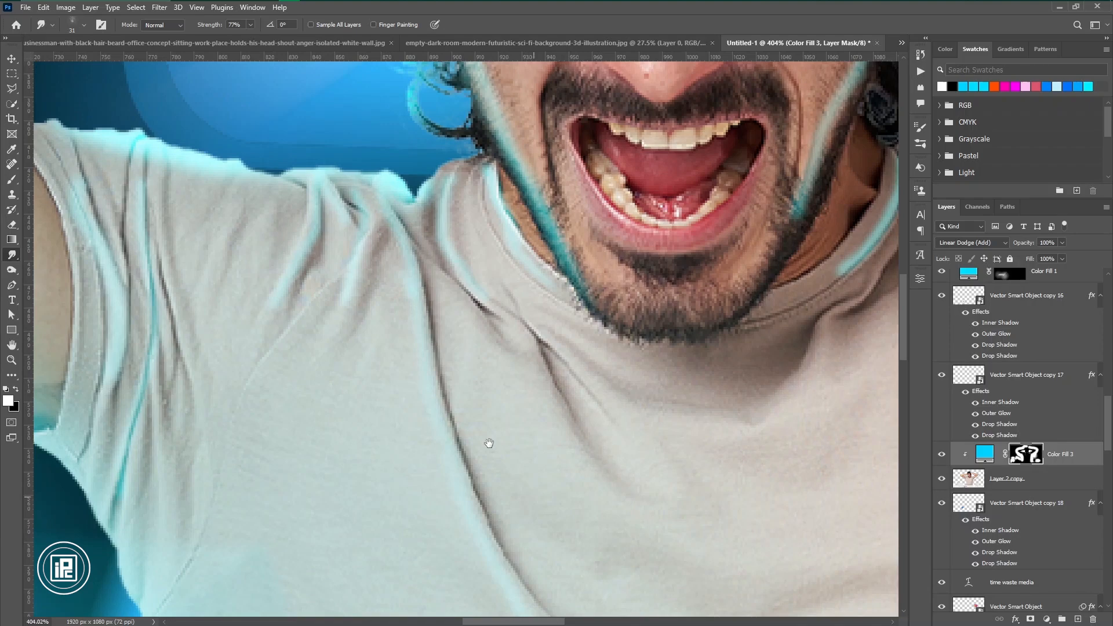
drag(490, 445, 559, 456)
drag(291, 276, 347, 340)
drag(194, 200, 142, 174)
mouse_move(228, 471)
mouse_down()
mouse_move(368, 316)
mouse_move(294, 322)
mouse_up()
- Smudge the cyan highlights on the shoulder and sleeve folds on the WhatsApp icon's side
scroll(406, 290, down, 5)
scroll(441, 231, up, 2)
drag(600, 195, 615, 123)
drag(529, 342, 535, 406)
drag(835, 516, 415, 409)
drag(761, 215, 755, 307)
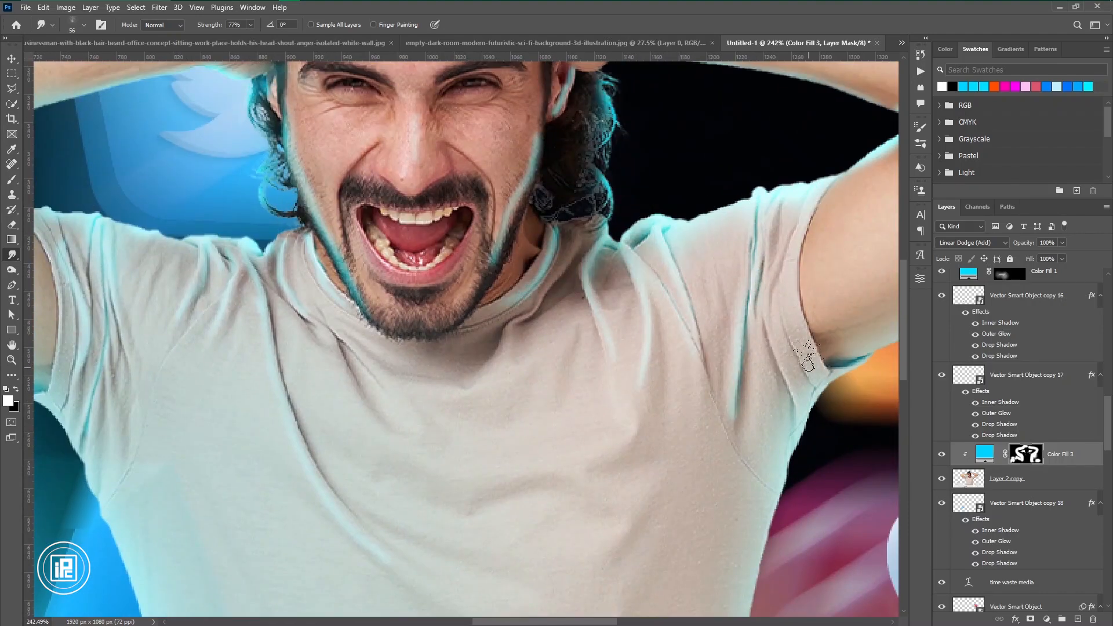
- Blend the remaining cyan highlights on the man's torso, arms, face and hair with the Smudge tool
drag(717, 580, 654, 226)
drag(650, 272, 646, 315)
drag(382, 267, 624, 380)
mouse_move(597, 540)
mouse_down()
mouse_move(600, 466)
mouse_move(498, 464)
mouse_up()
drag(497, 255, 580, 255)
mouse_move(625, 284)
mouse_down()
mouse_move(643, 203)
mouse_move(636, 169)
mouse_move(611, 328)
mouse_up()
mouse_move(525, 147)
mouse_down()
mouse_move(486, 116)
mouse_move(436, 152)
mouse_up()
drag(401, 115, 374, 167)
drag(717, 132, 760, 204)
drag(852, 413, 661, 355)
drag(606, 272, 574, 279)
drag(864, 343, 700, 306)
mouse_move(643, 265)
mouse_down()
mouse_move(710, 291)
mouse_move(553, 252)
mouse_up()
mouse_move(599, 271)
mouse_down()
mouse_move(659, 203)
mouse_move(725, 204)
mouse_up()
drag(696, 441, 678, 330)
alt+scroll(855, 438, down, 10)
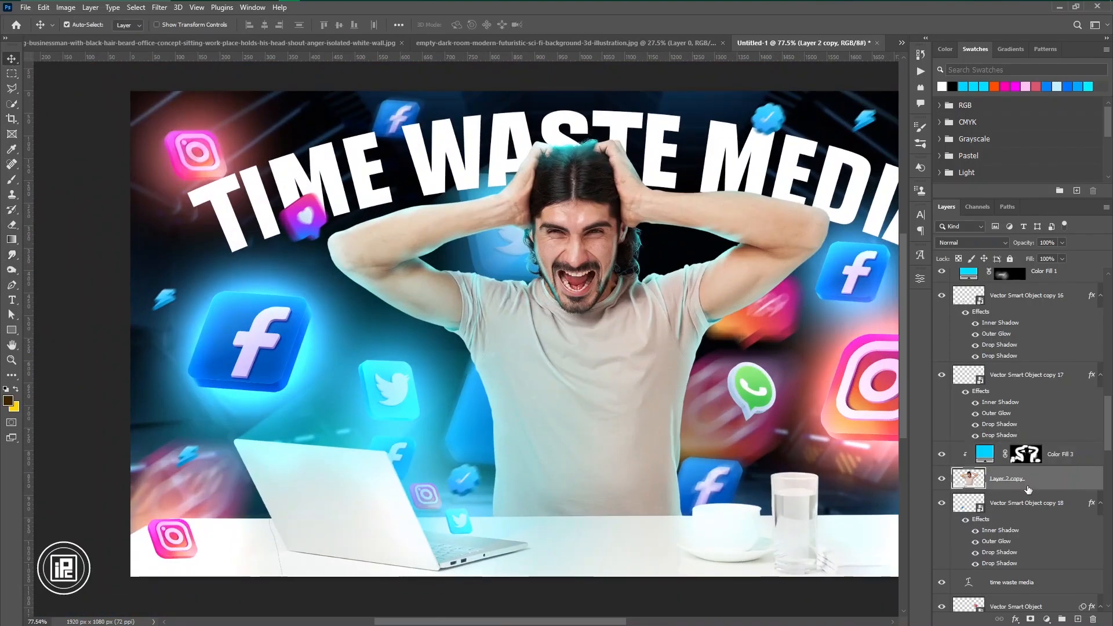
- Add a new layer beneath the man and brush a soft blue glow behind his head and torso
ctrl+click(1078, 619)
key(b)
click(9, 400)
drag(876, 215, 929, 179)
drag(912, 246, 912, 259)
key(Return)
drag(300, 30, 348, 30)
mouse_move(560, 406)
mouse_down()
mouse_move(577, 472)
mouse_move(458, 247)
mouse_move(440, 261)
mouse_up()
- Create the blue glow layer behind the man, choosing a saturated blue as the foreground colour
click(1077, 620)
click(9, 400)
click(908, 263)
click(1014, 186)
alt+click(569, 464)
- Choose a bright cyan and brush a second glow behind the man's head, arms and torso on its own layer
click(9, 400)
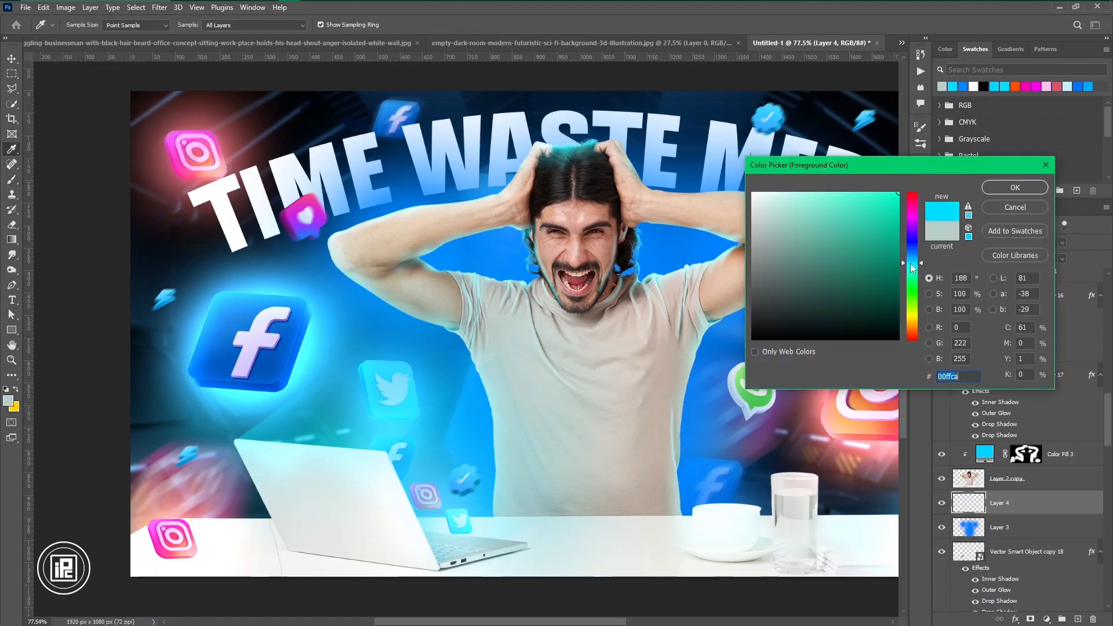
click(1014, 187)
click(9, 400)
click(910, 259)
click(1014, 186)
mouse_move(583, 466)
mouse_down()
mouse_move(593, 365)
mouse_move(586, 232)
mouse_up()
mouse_move(770, 251)
mouse_down()
mouse_move(655, 210)
mouse_move(360, 244)
mouse_move(458, 330)
mouse_up()
mouse_move(582, 400)
mouse_down()
mouse_move(595, 500)
mouse_move(598, 223)
mouse_up()
- Set the foreground to a pale cyan and add another layer behind the man for the innermost glow
click(9, 400)
click(783, 193)
click(1014, 186)
click(1078, 620)
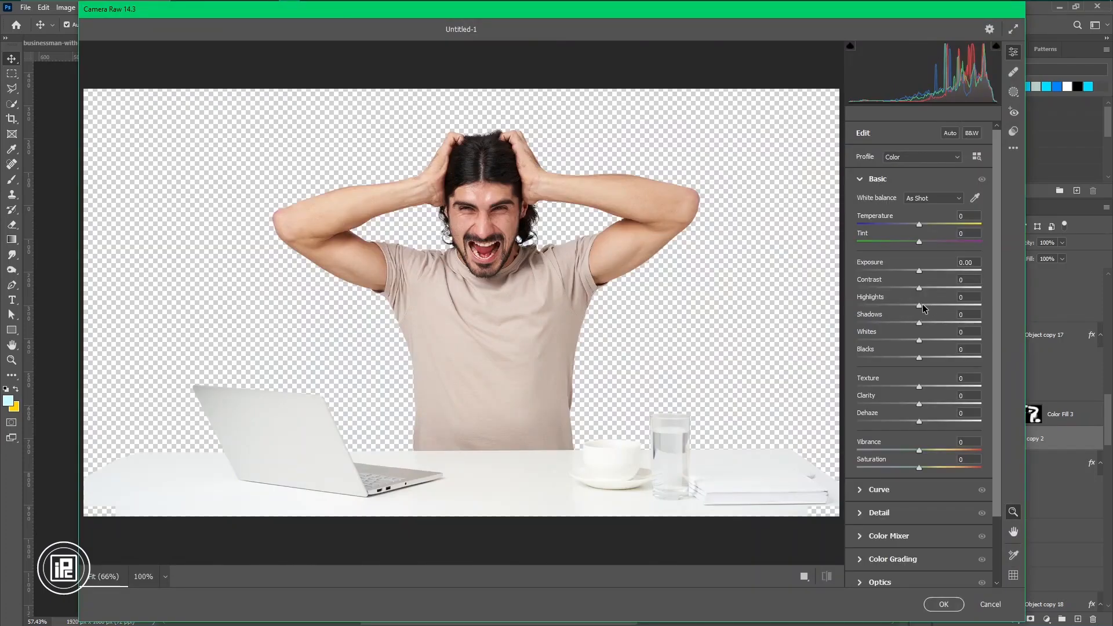
- Adjust highlights, shadows, whites, blacks, texture and clarity in the Camera Raw Filter on the copy of the man's layer
drag(920, 305, 929, 305)
drag(919, 323, 947, 323)
drag(929, 306, 904, 340)
drag(919, 358, 934, 387)
mouse_move(919, 404)
mouse_down()
mouse_move(940, 405)
mouse_move(930, 421)
mouse_up()
- Raise the Oranges slider slightly in the Color Mixer, then brighten the midtones and darken the shadows with Color Grading
click(910, 534)
drag(919, 332, 927, 329)
click(910, 458)
drag(919, 392, 927, 392)
drag(882, 486, 876, 485)
- Set Noise Reduction to 21 and apply the Camera Raw adjustments to the man's layer copy
scroll(924, 578, down, 3)
scroll(896, 253, up, 3)
click(882, 225)
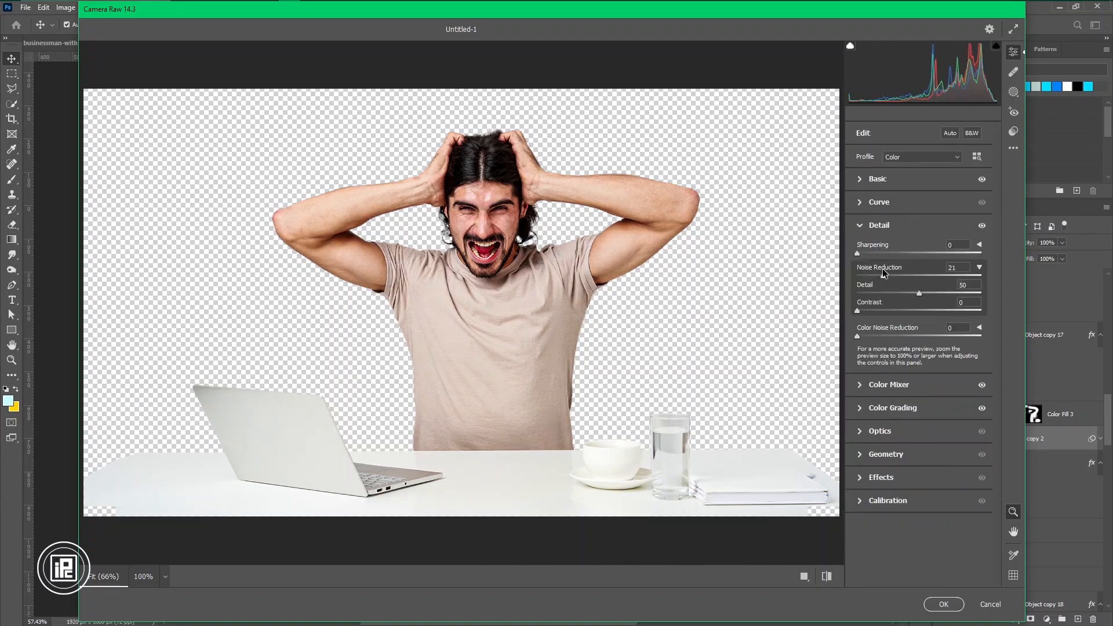
click(944, 604)
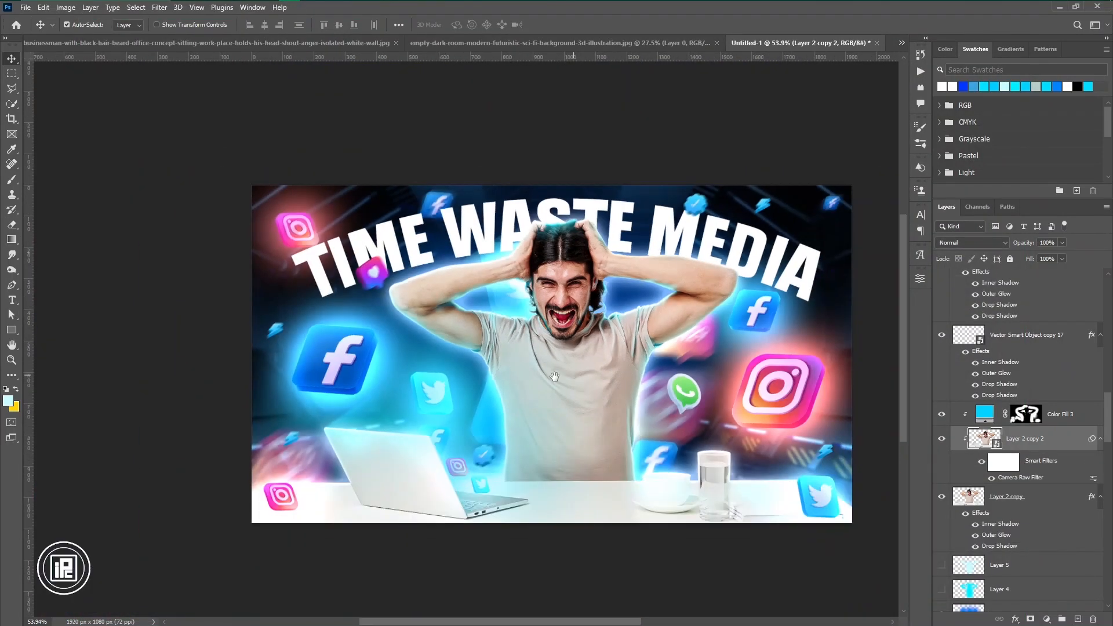
- Open the layer style settings of the "time waste media" title layer
click(745, 223)
scroll(1064, 422, down, 3)
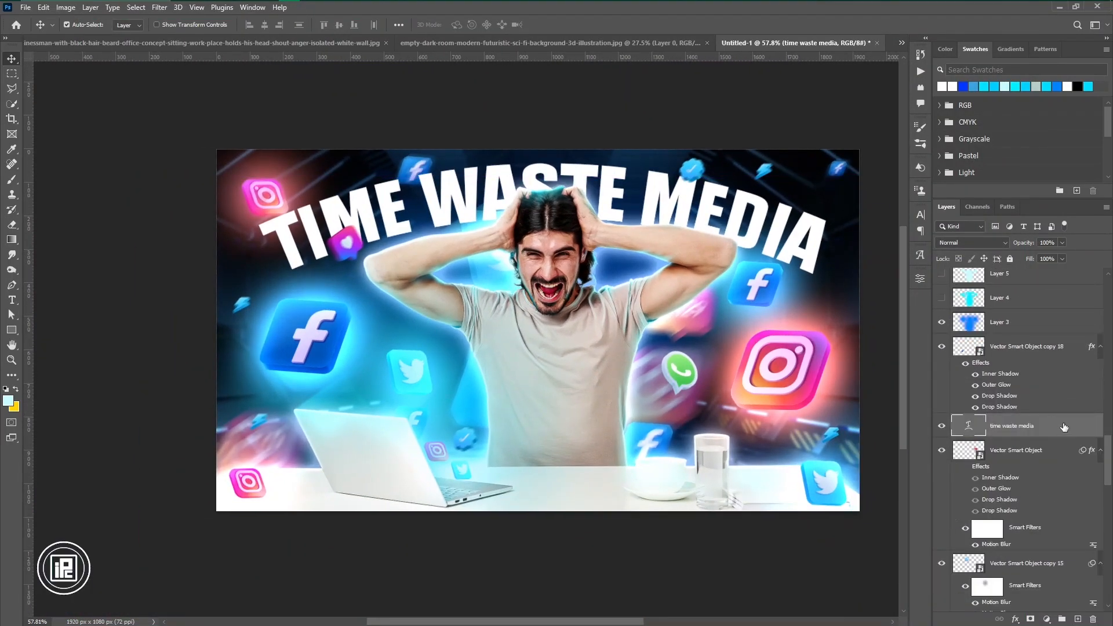
double_click(1064, 427)
click(690, 338)
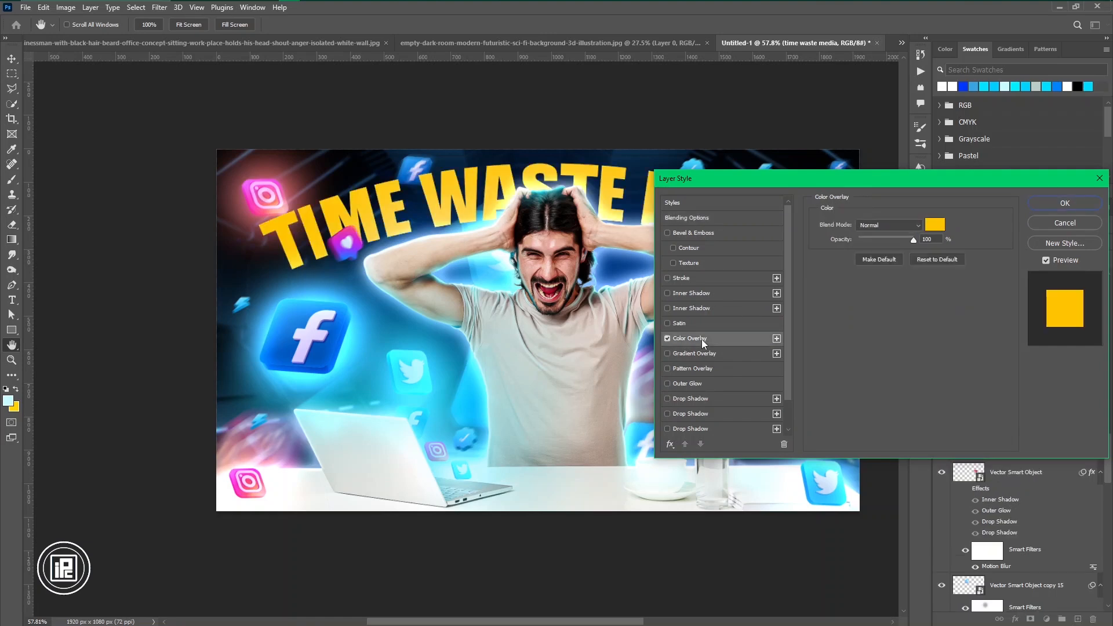
drag(805, 177, 765, 287)
click(896, 335)
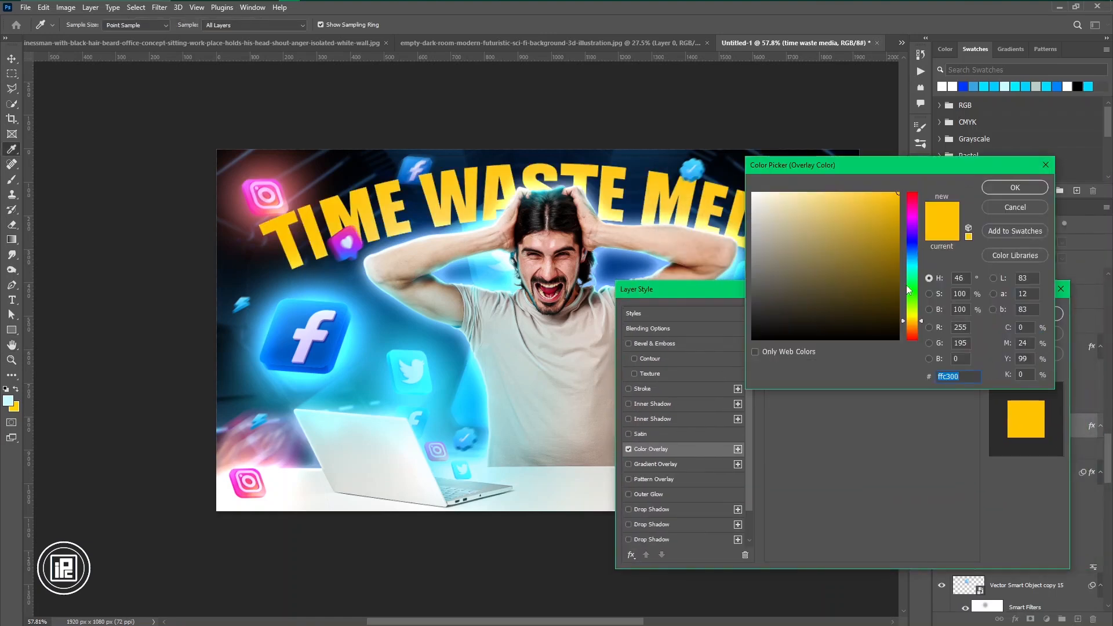
click(1010, 208)
click(628, 450)
- Apply a Gradient Overlay to the title running from golden yellow to hot pink
click(658, 464)
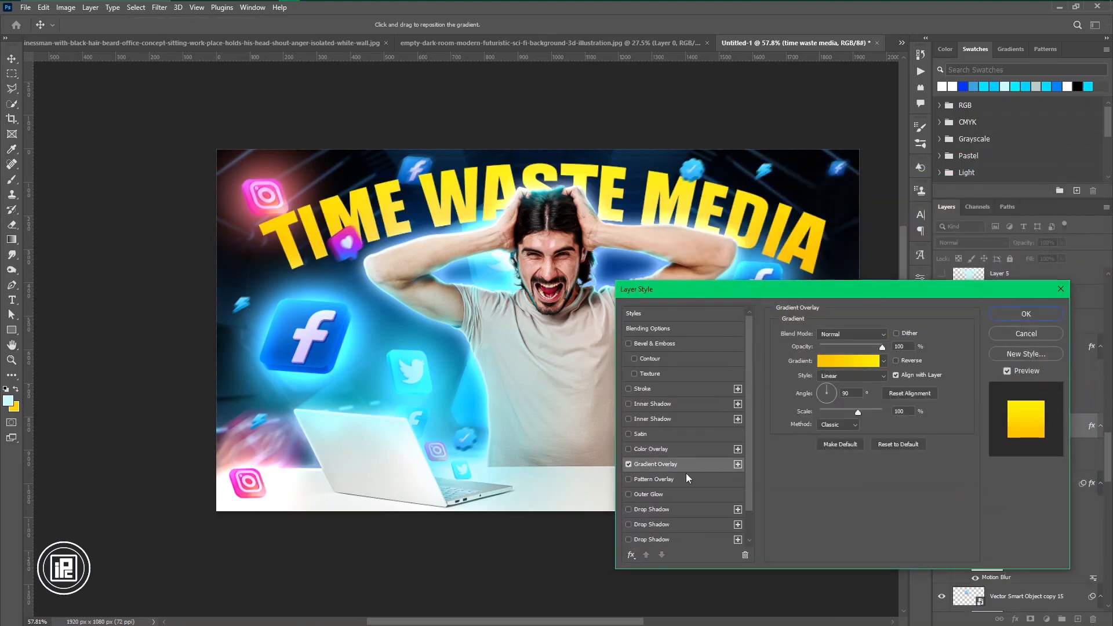
click(850, 362)
double_click(708, 313)
click(912, 209)
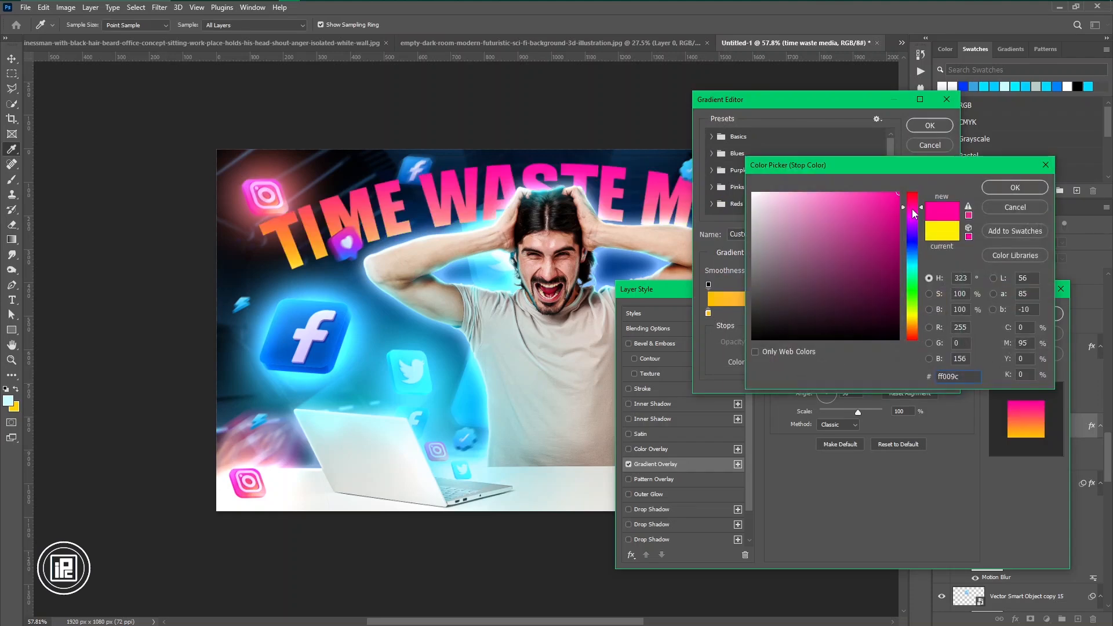
drag(913, 245, 912, 207)
click(1014, 187)
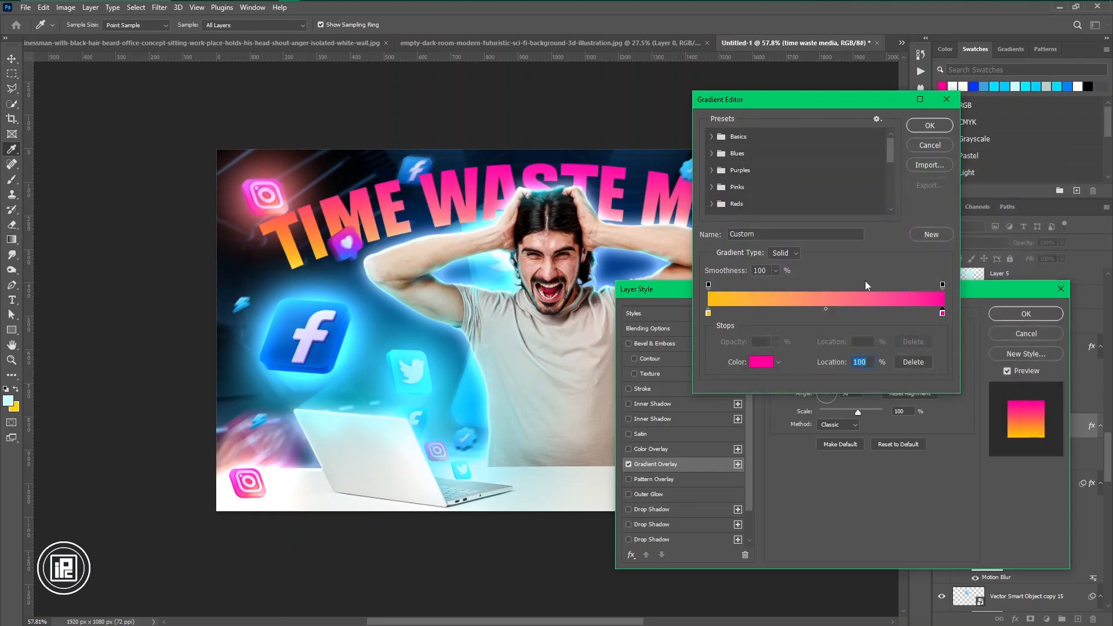
double_click(708, 313)
click(1014, 187)
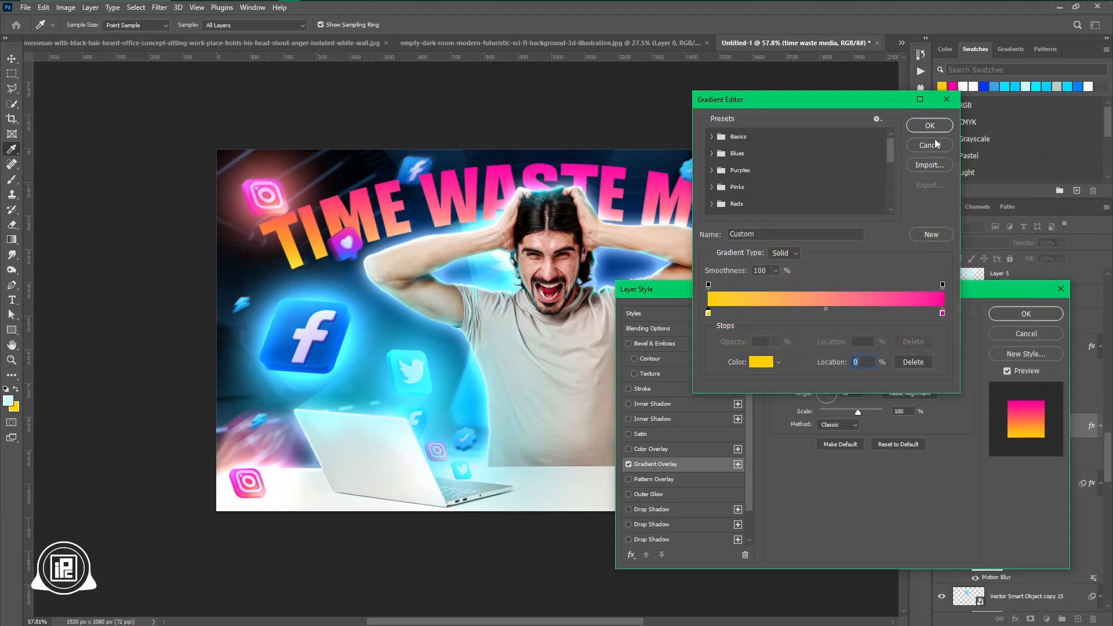
click(930, 125)
- Add a Bevel & Emboss to the title with an orange shadow colour and 60% highlight opacity, adjusting its size
click(656, 345)
drag(844, 394, 821, 383)
click(897, 520)
drag(908, 246, 908, 323)
click(1016, 188)
drag(842, 502, 858, 503)
drag(823, 383, 832, 384)
- Add a white (#ffffff) Stroke around the title letters
click(643, 389)
click(803, 417)
click(743, 194)
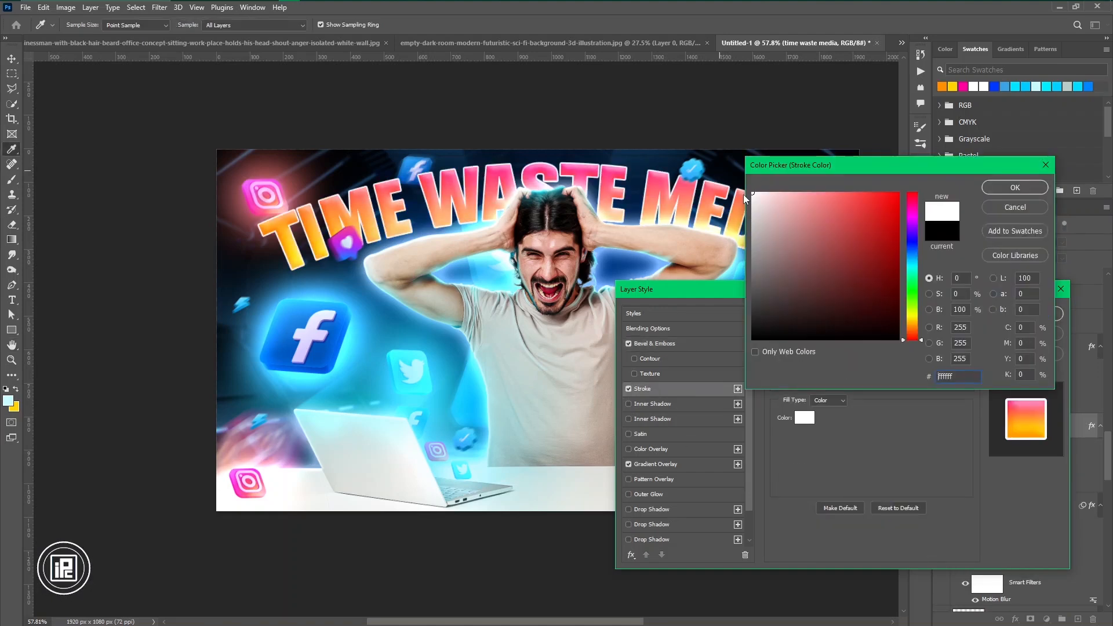
click(1026, 188)
- Switch the title stroke's fill type to Gradient and set its starting colour stop to orange
click(829, 401)
click(824, 419)
click(835, 417)
double_click(708, 314)
click(898, 248)
drag(912, 339, 921, 207)
click(899, 192)
click(1014, 187)
- Set the stroke gradient's end stop to pale pink, then thicken the stroke and lower its opacity
double_click(942, 313)
click(899, 192)
click(783, 192)
click(1015, 187)
click(930, 125)
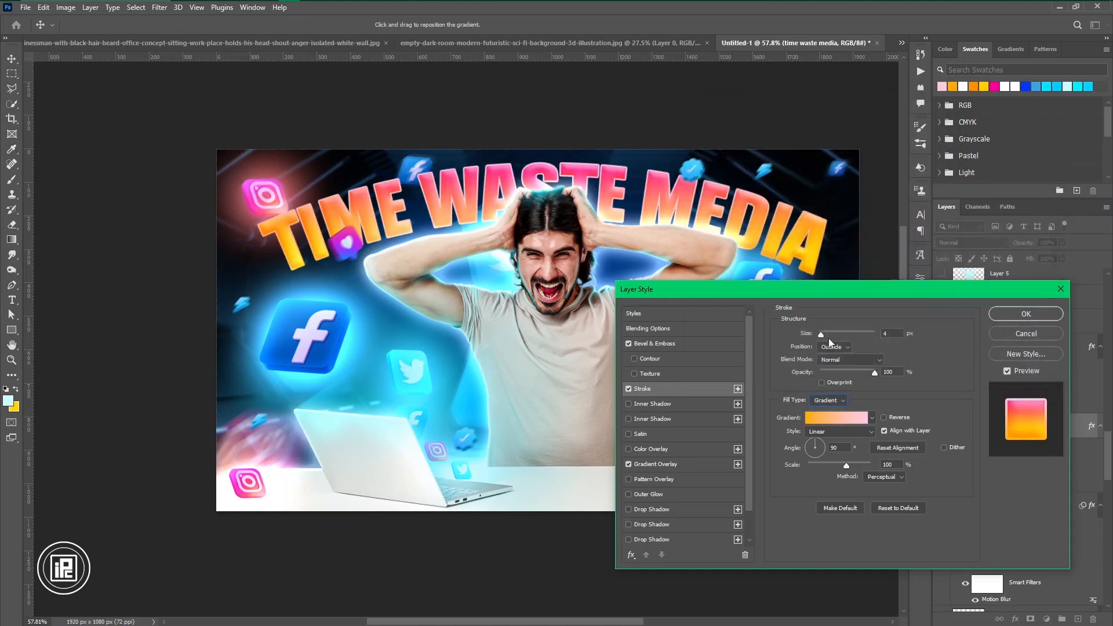
drag(822, 335, 827, 336)
drag(874, 372, 829, 371)
- Recolour the title's Gradient Overlay to run from light grey #ececec to white
click(666, 464)
click(850, 364)
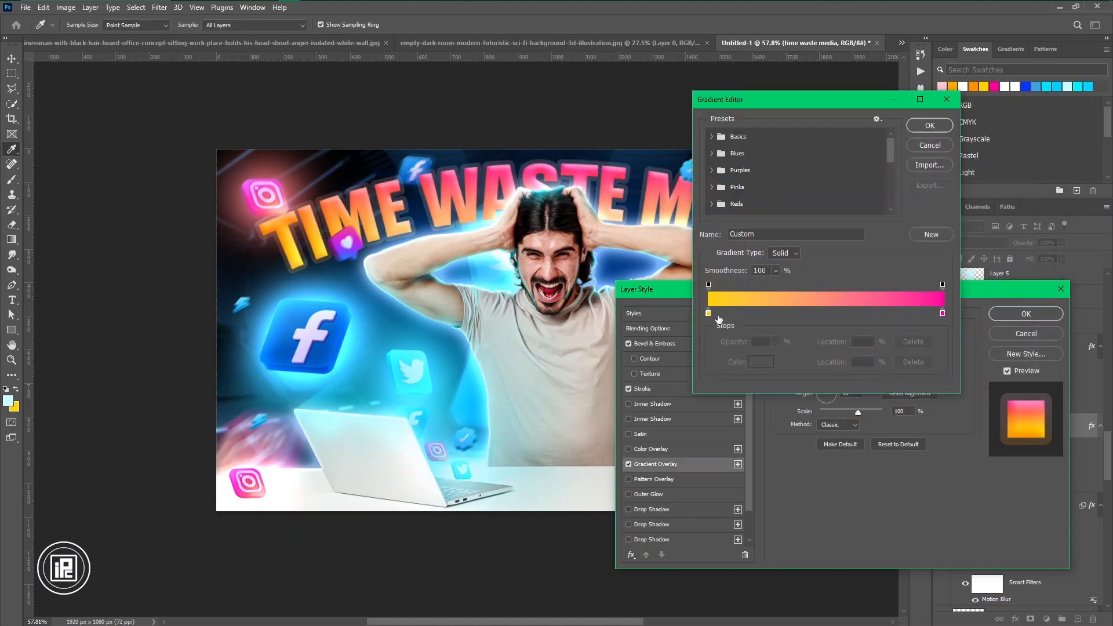
double_click(943, 314)
click(753, 193)
click(1014, 187)
double_click(708, 313)
click(913, 203)
drag(765, 230, 752, 203)
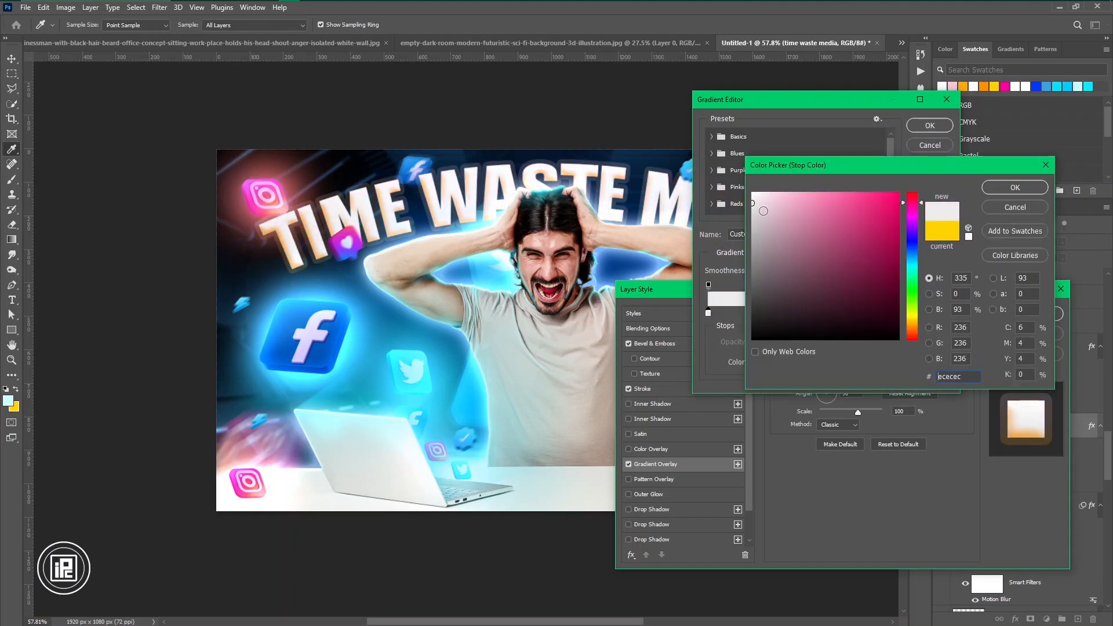
click(1015, 187)
click(929, 125)
- Set the title's Bevel & Emboss shadow colour to pink #ff0078
click(654, 343)
click(901, 516)
click(913, 204)
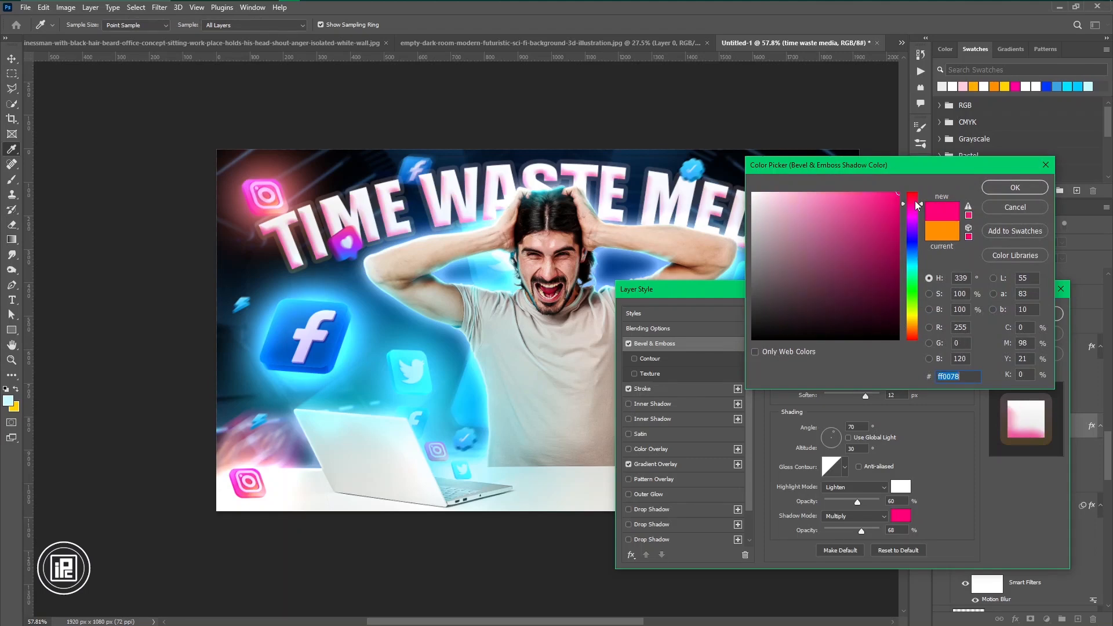
click(1004, 192)
- Enable Outer Glow and a Drop Shadow on the title and apply the layer style
scroll(677, 520, down, 2)
click(651, 465)
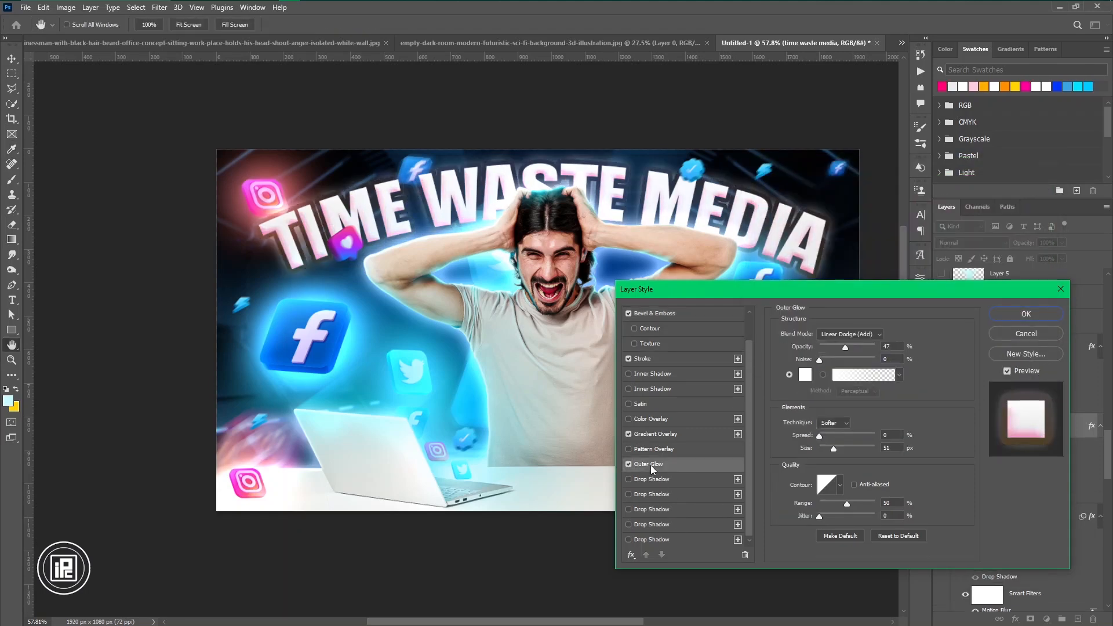
click(657, 483)
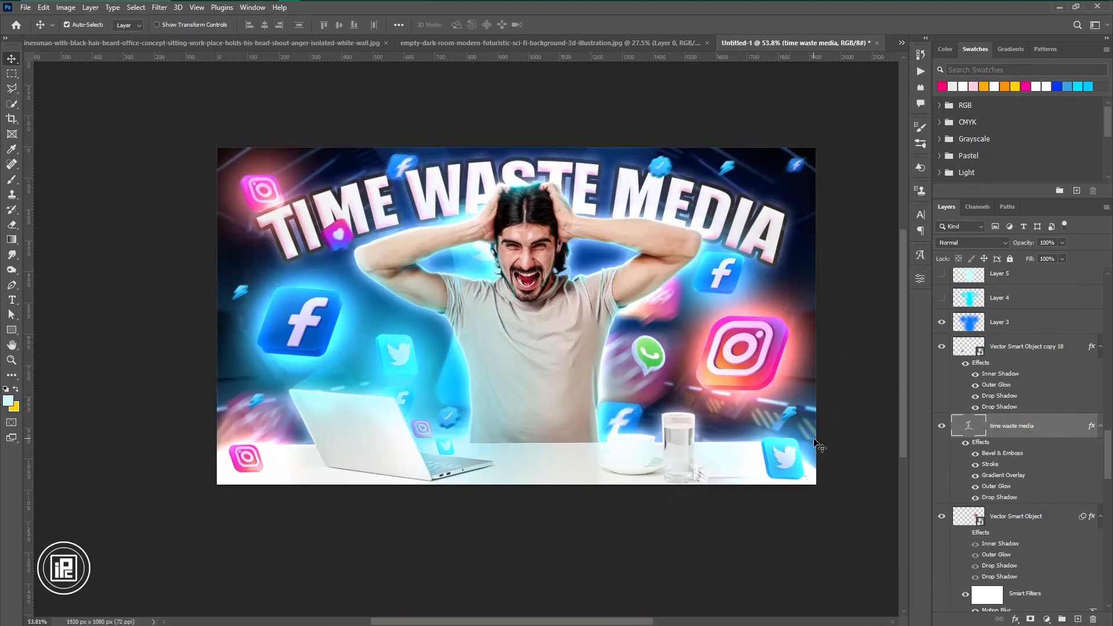
- Group the foreground social icon layers above Color Fill 2, leaving out the colour fills and the smart object copies 16 and 17
scroll(1069, 405, up, 14)
click(1039, 281)
scroll(1043, 424, down, 9)
shift+click(1046, 370)
scroll(1054, 430, down, 8)
scroll(1054, 430, up, 6)
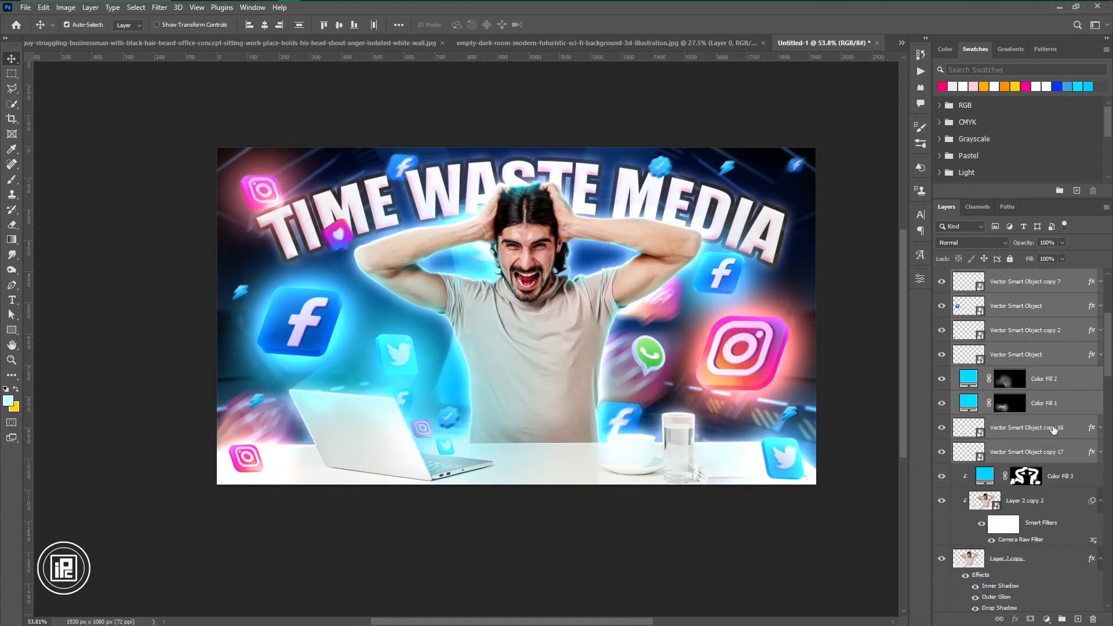
ctrl+click(1063, 381)
ctrl+click(1063, 404)
ctrl+click(1065, 429)
ctrl+click(1065, 453)
key(ctrl+g)
- Group the colour fills, the man's layers and the title text together
click(1051, 294)
shift+click(1070, 480)
scroll(1069, 482, down, 2)
scroll(1069, 481, down, 2)
key(ctrl+g)
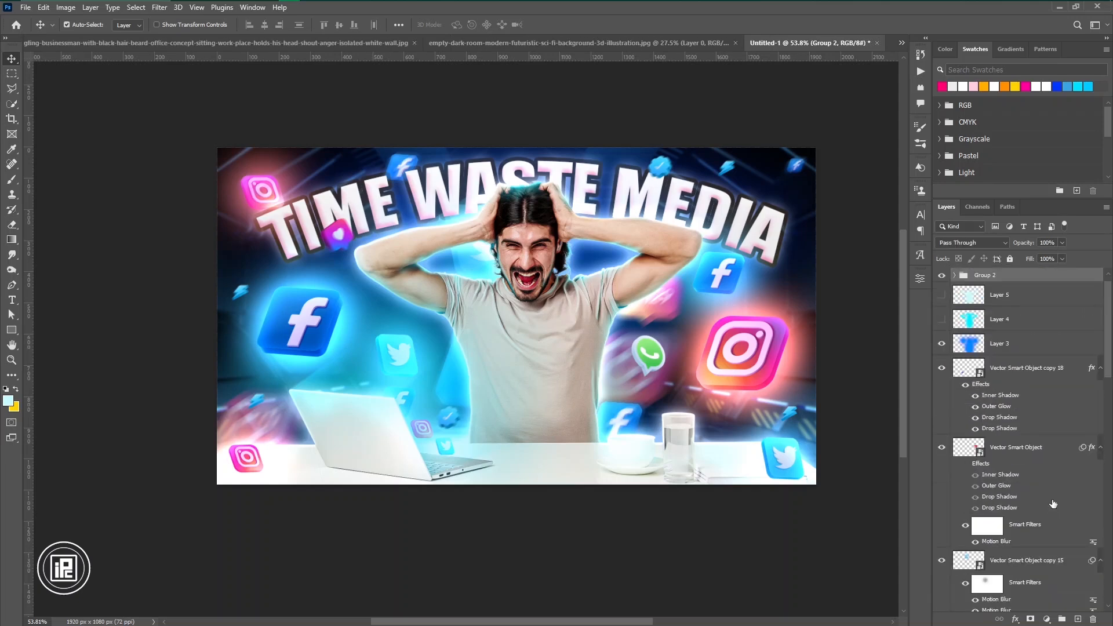
- Group the background layers and place glow layers 3, 4 and 5 together within that group
scroll(1038, 446, down, 10)
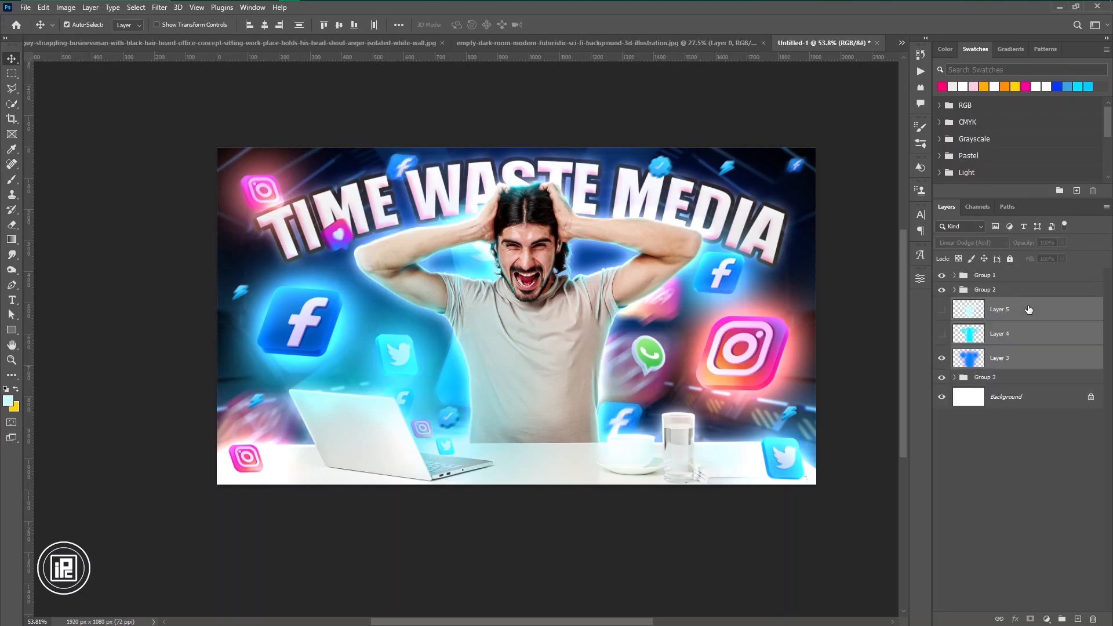
key(ctrl+g)
drag(1034, 310, 1036, 333)
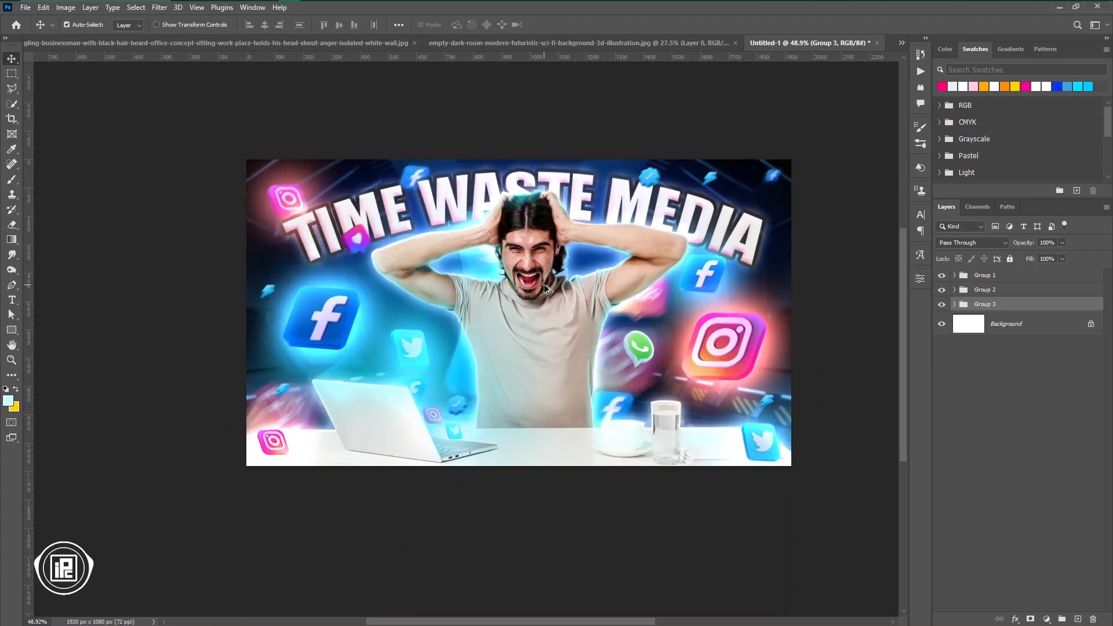
- Move the pink heart icon slightly down from the title's letters and collapse its group
click(342, 238)
drag(341, 245, 345, 254)
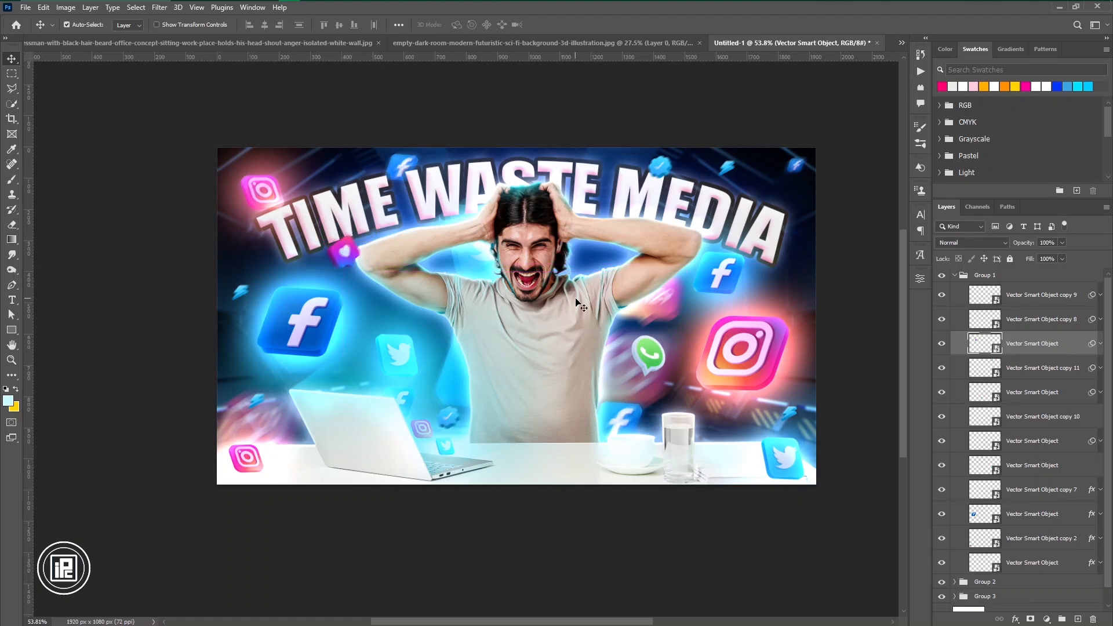
click(955, 276)
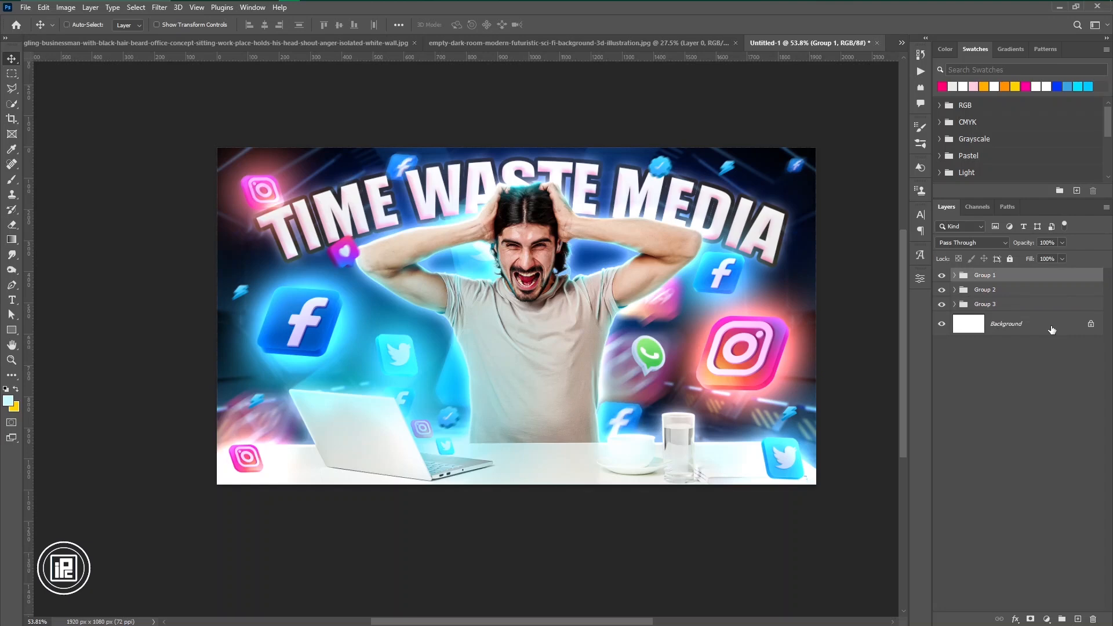
- Stamp all visible layers onto a new top layer and convert it to a smart object
key(ctrl+shift+alt+e)
right_click(1059, 284)
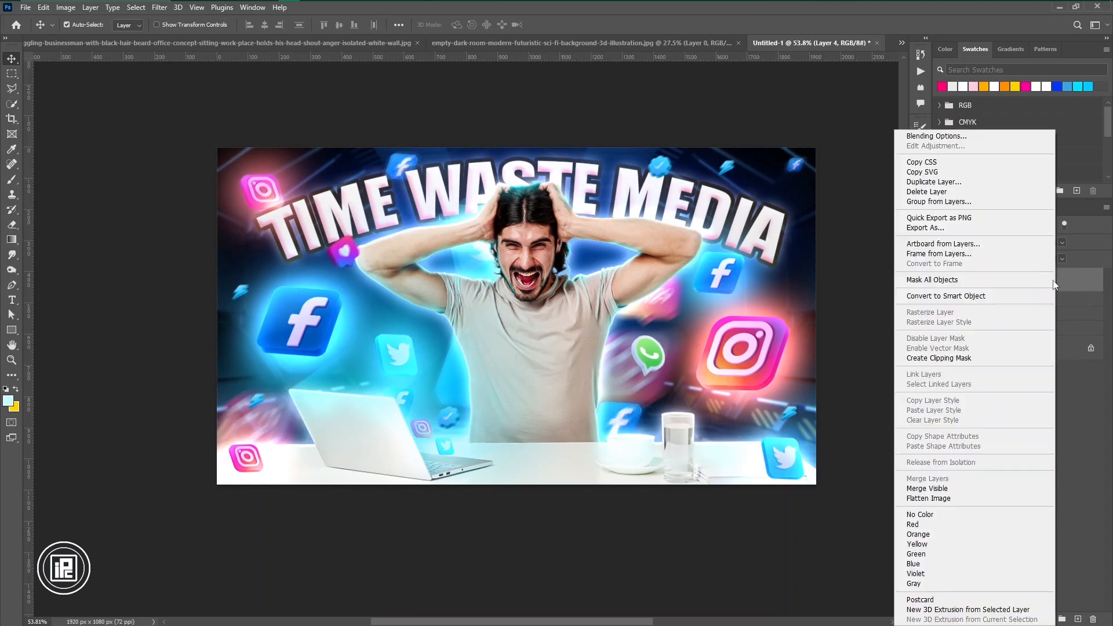
click(984, 282)
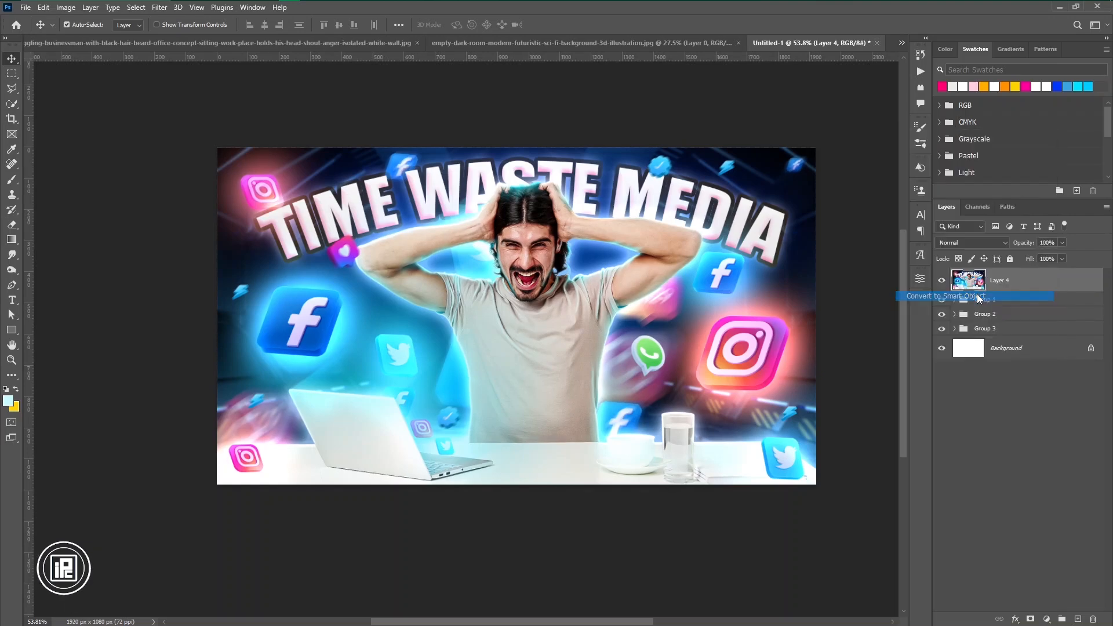
- Apply the Camera Raw Filter to the merged layer, lowering highlights and whites and raising texture, clarity and vibrance
click(160, 7)
click(200, 92)
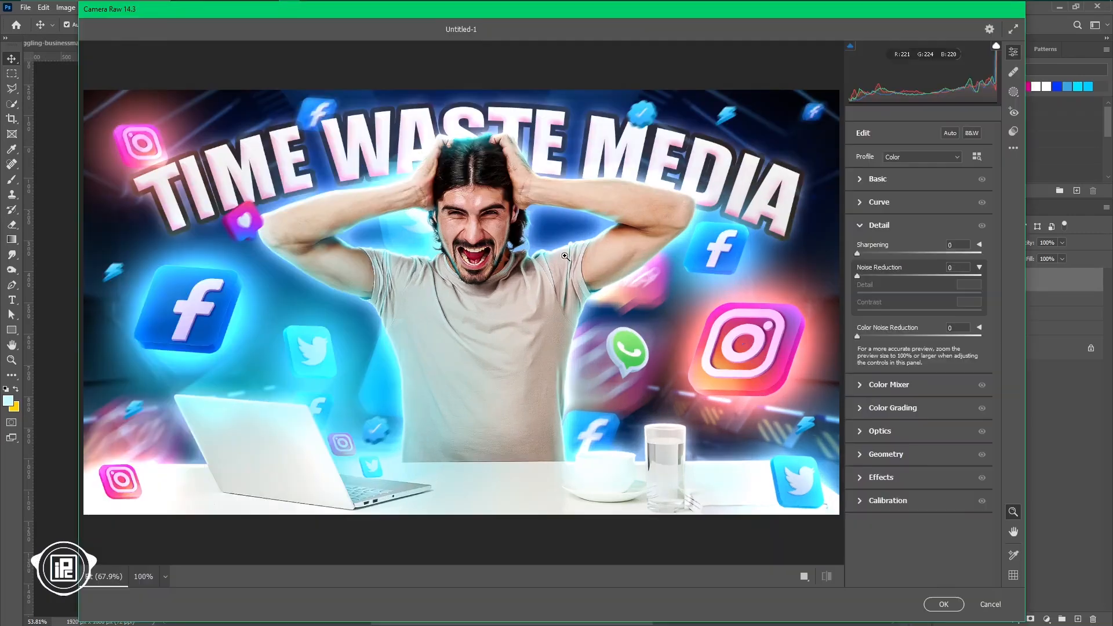
click(878, 179)
drag(919, 305, 898, 358)
drag(919, 341, 894, 340)
drag(919, 387, 935, 387)
drag(919, 404, 932, 451)
- Set the Color Mixer hues to Reds +16, Oranges -21, Greens +12, Aquas +17 and Blues +12
click(889, 535)
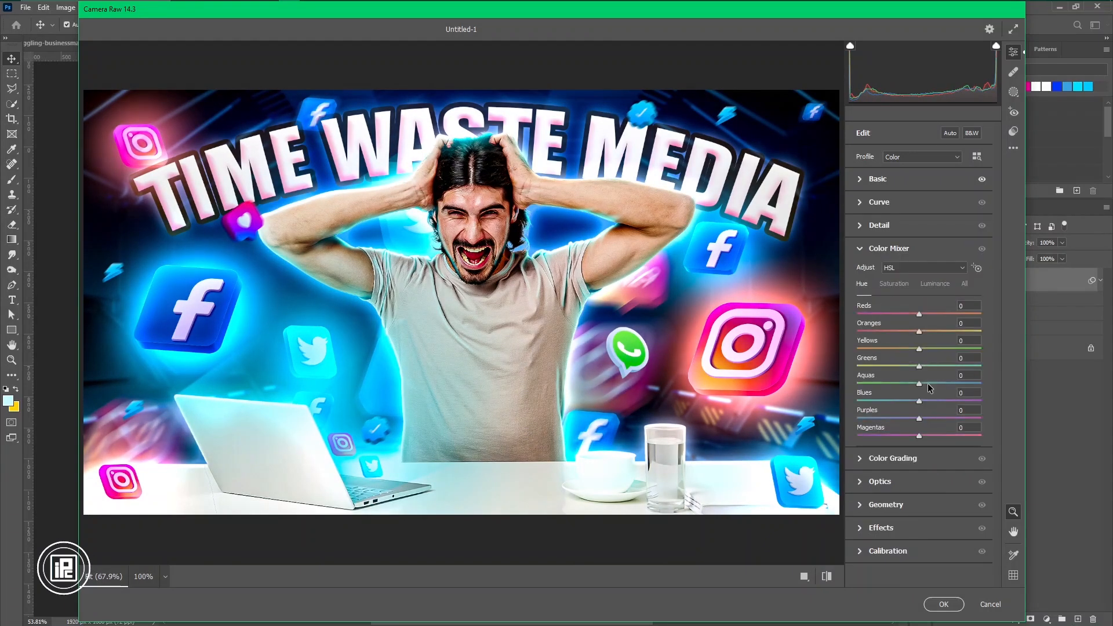
drag(923, 313, 938, 320)
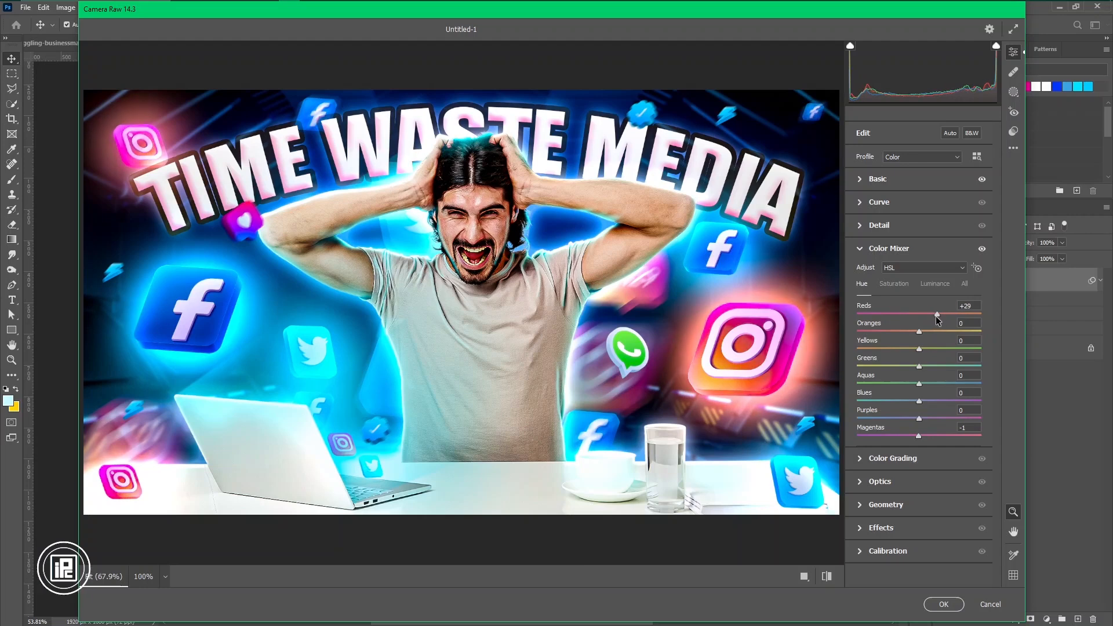
drag(921, 385, 928, 375)
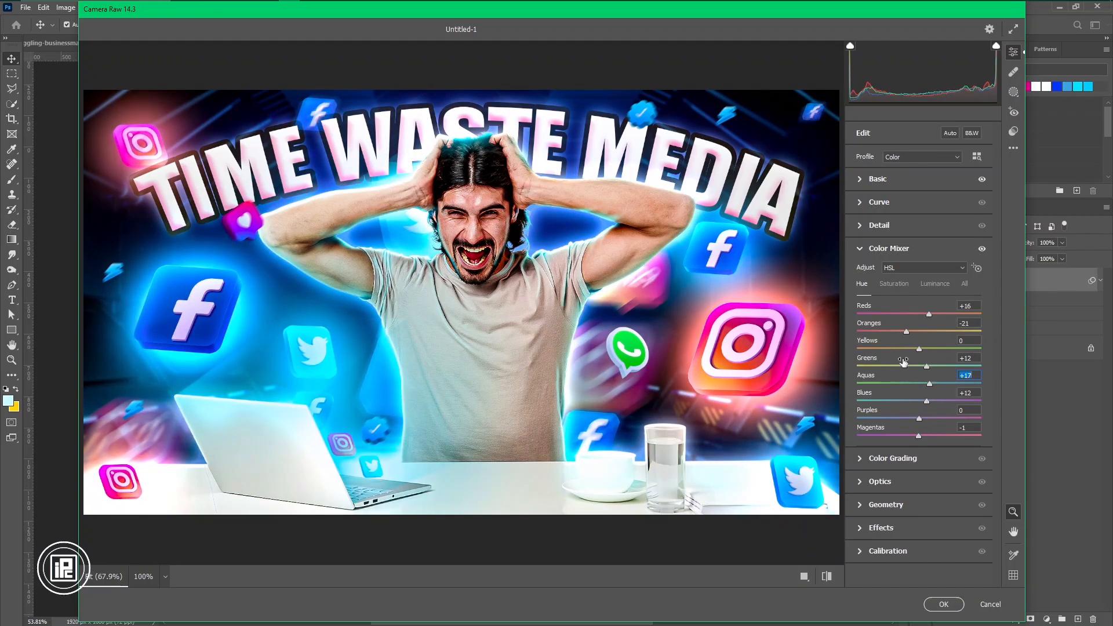
- Set the Color Mixer saturation to Reds +16, Oranges -17, Aquas +27, Blues +20 and Purples +15
drag(919, 331, 910, 335)
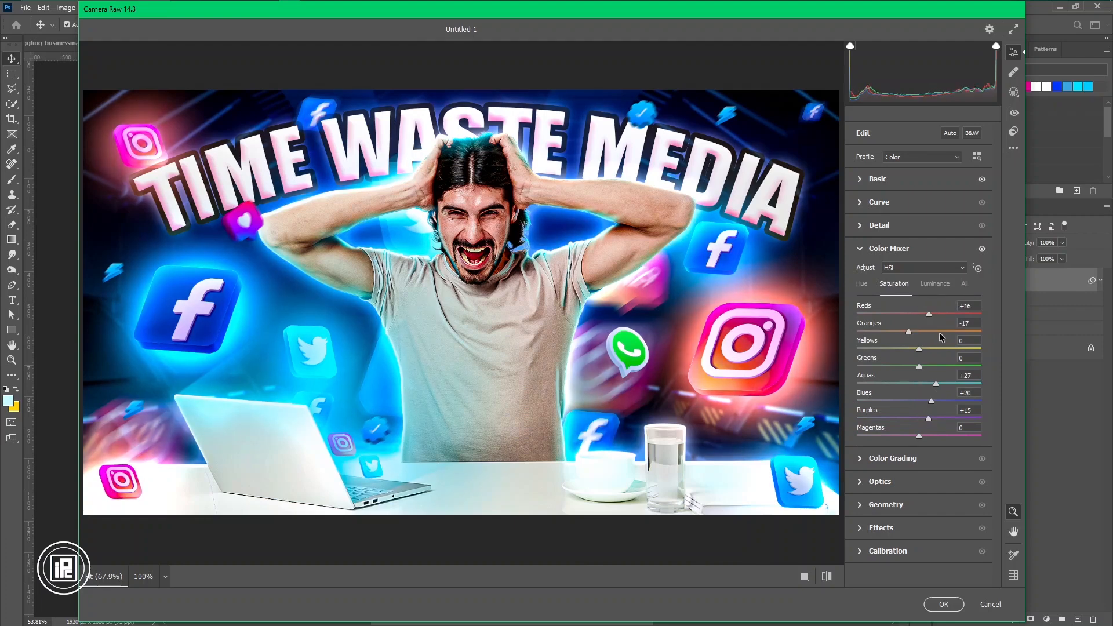
drag(919, 315, 932, 317)
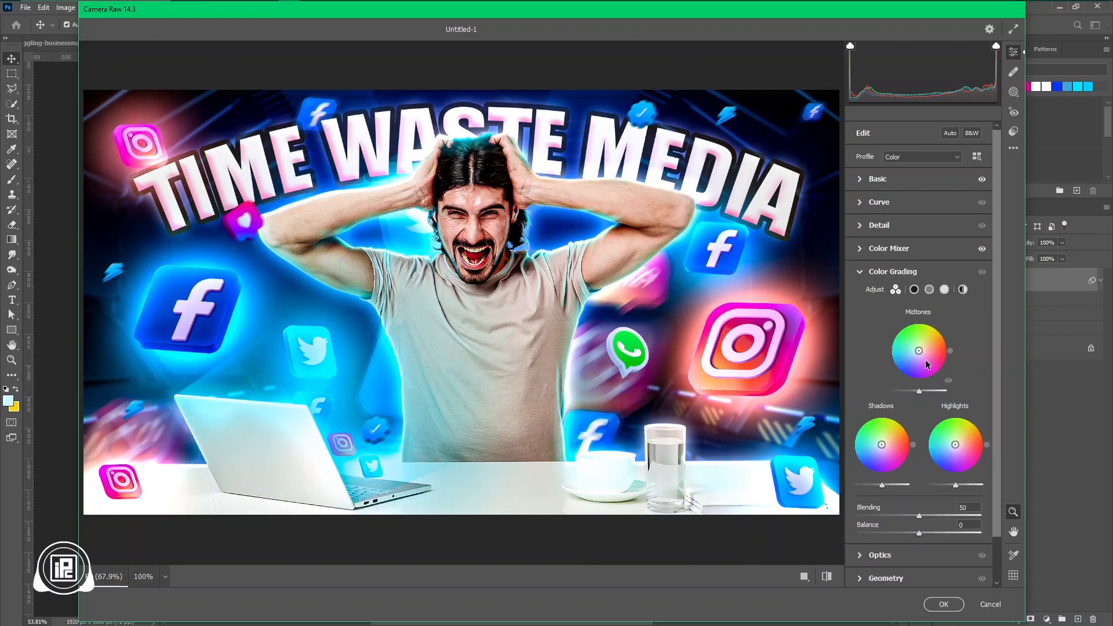
- Brighten the midtones and darken the shadows with Color Grading, and add a dark vignette
drag(919, 391, 929, 391)
drag(883, 486, 876, 486)
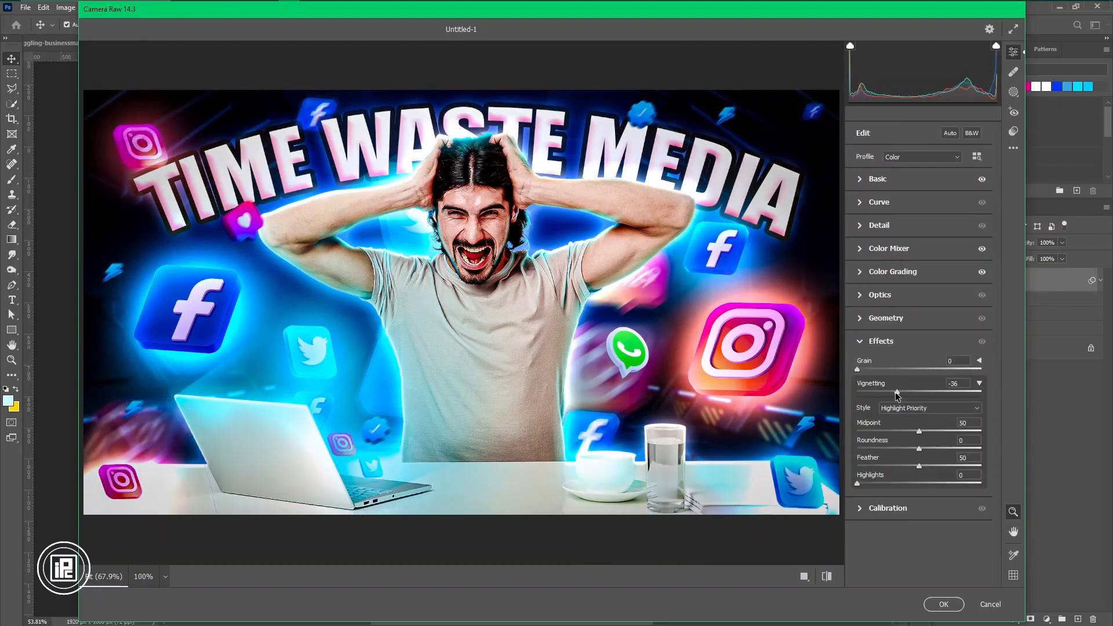
mouse_move(895, 391)
mouse_down()
mouse_move(915, 408)
mouse_move(896, 403)
mouse_up()
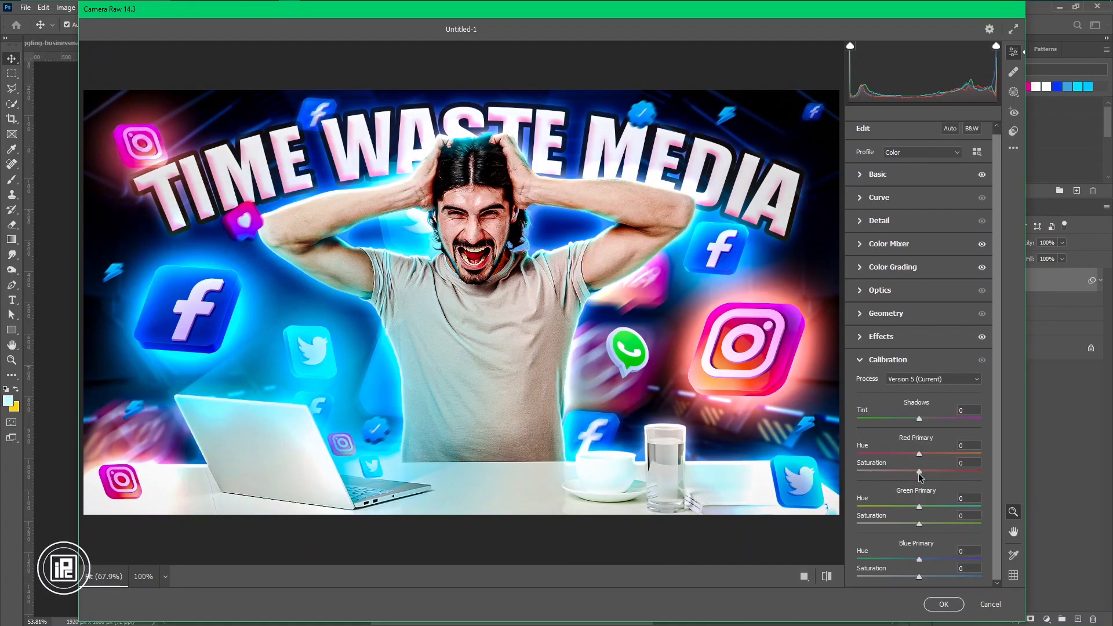
- Calibrate Red Primary to hue +17, saturation +20 and Green saturation +22, lower Blue hue, raise Blue saturation, and apply the filter
drag(919, 473, 939, 473)
drag(919, 524, 932, 523)
drag(937, 472, 928, 472)
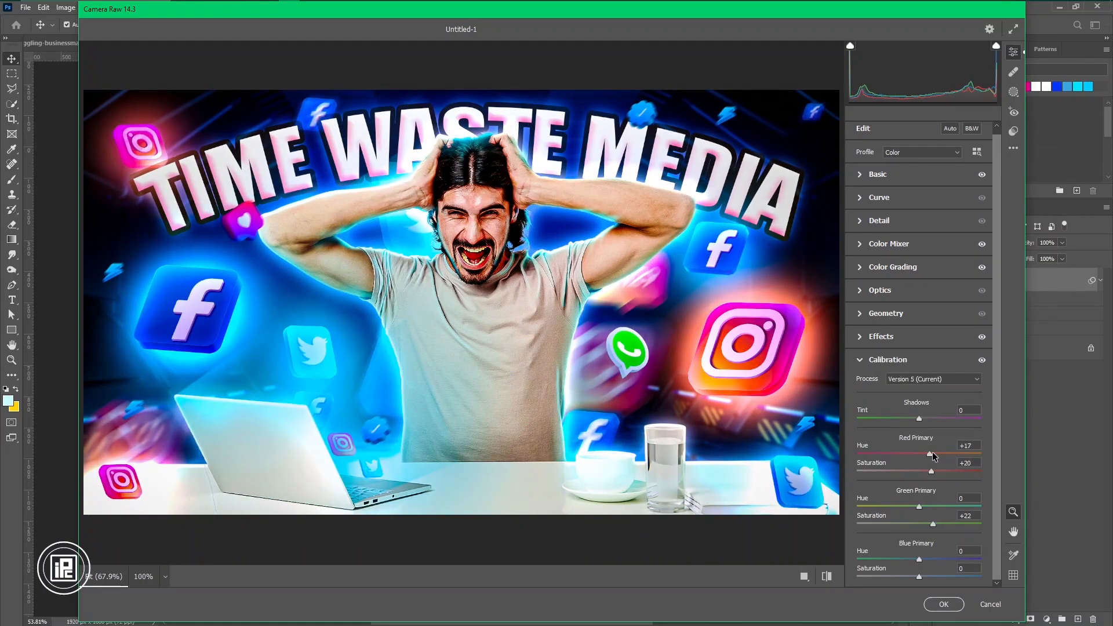
drag(919, 577, 929, 576)
mouse_move(919, 560)
mouse_down()
mouse_move(929, 559)
mouse_move(907, 560)
mouse_up()
click(943, 605)
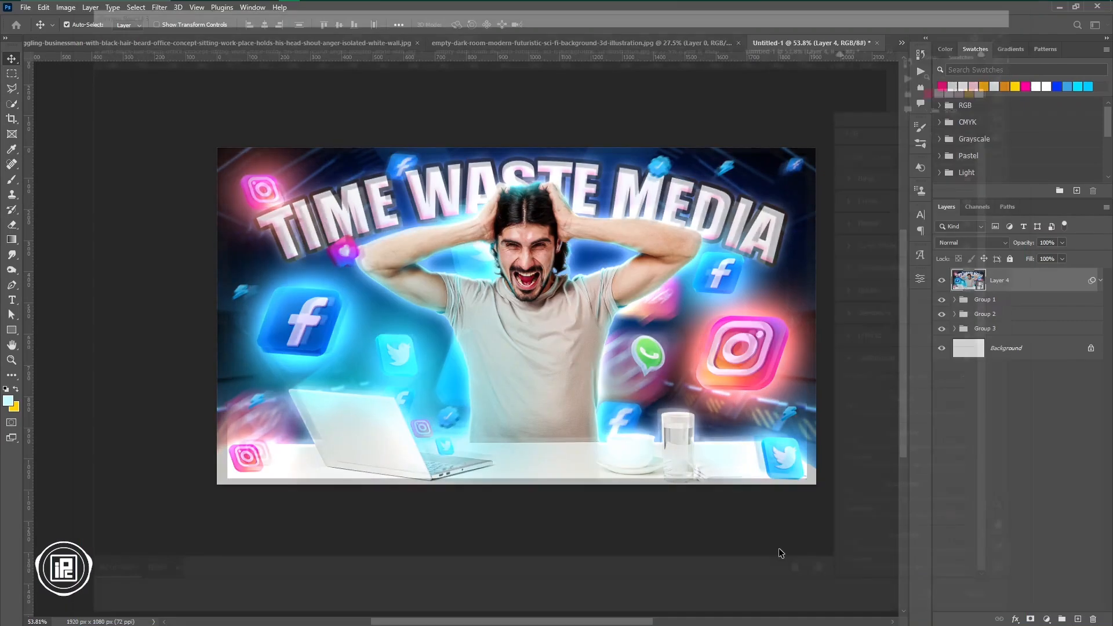